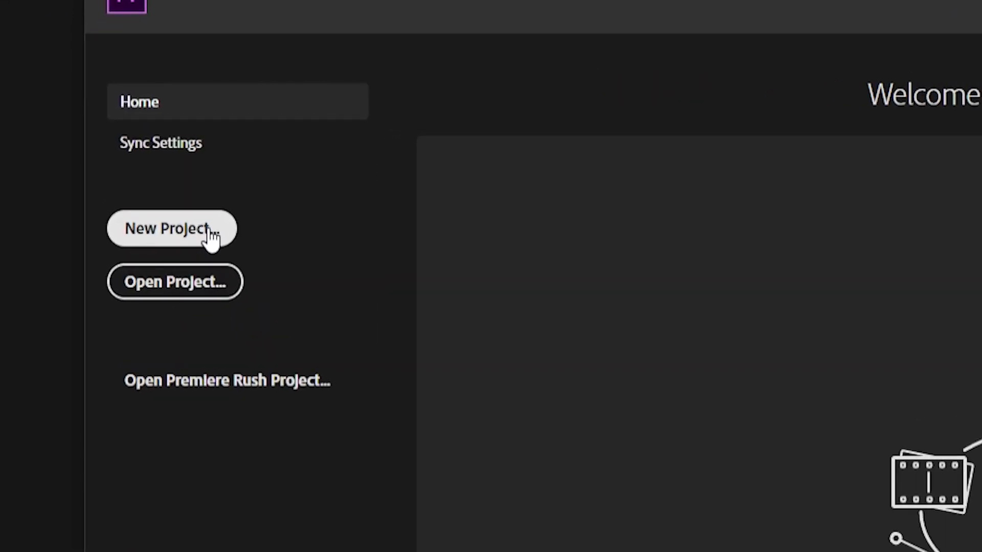
# - Start a new project and name it Test
pyautogui.click(211, 231)
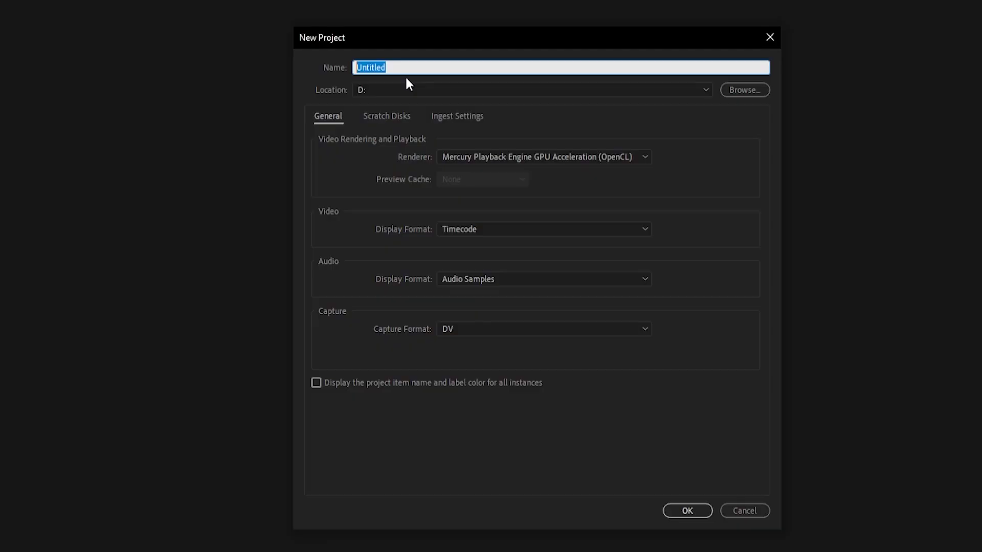
pyautogui.click(365, 91)
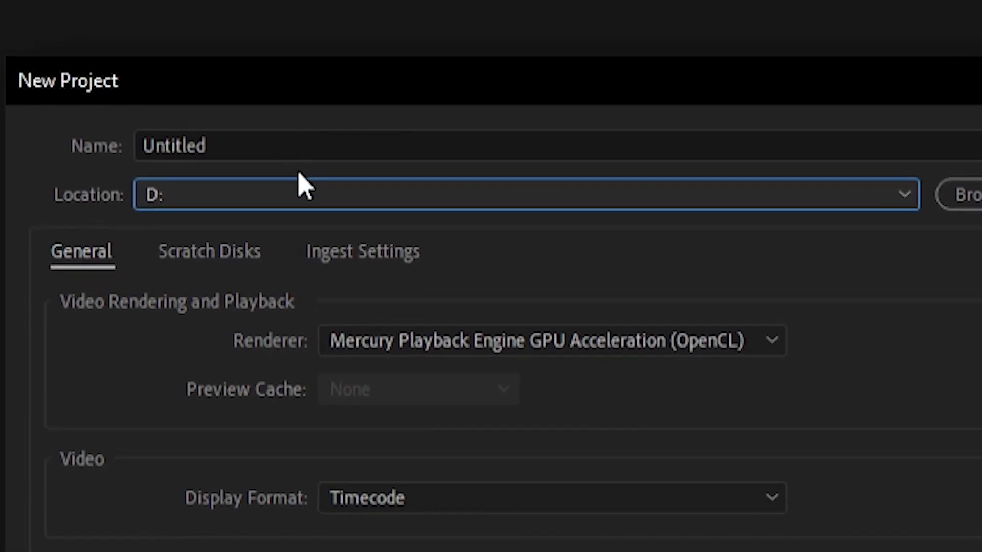
pyautogui.click(368, 125)
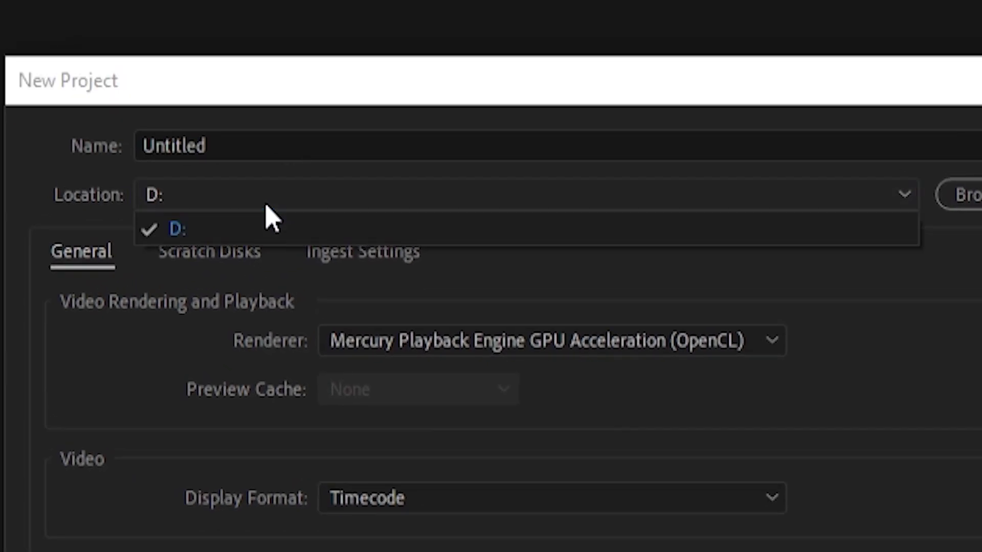
pyautogui.click(351, 91)
pyautogui.moveTo(350, 91); pyautogui.dragTo(247, 86)
pyautogui.write('Test')
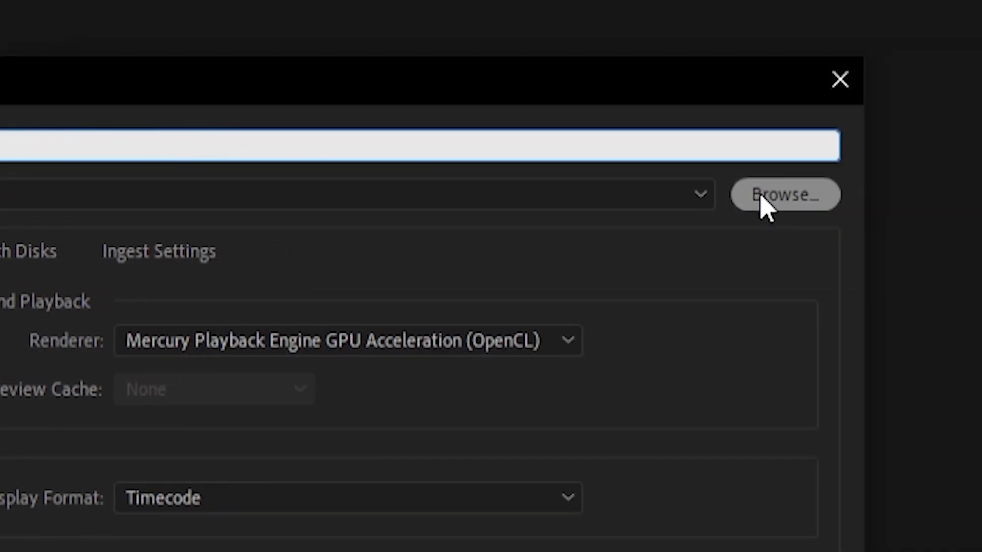
# - Set the project location to the Videos folder on drive D and create the project
pyautogui.click(803, 205)
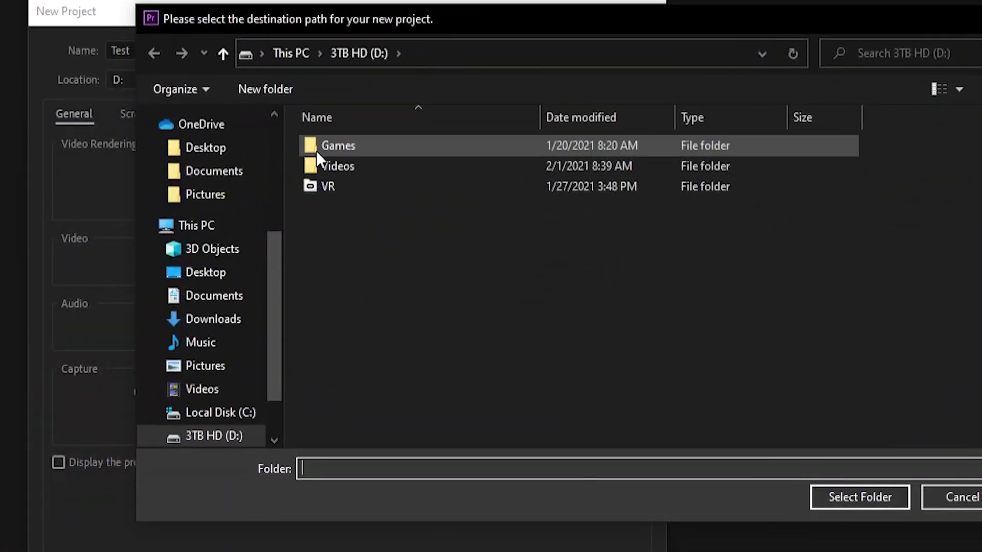
pyautogui.click(230, 185)
pyautogui.doubleClick(331, 165)
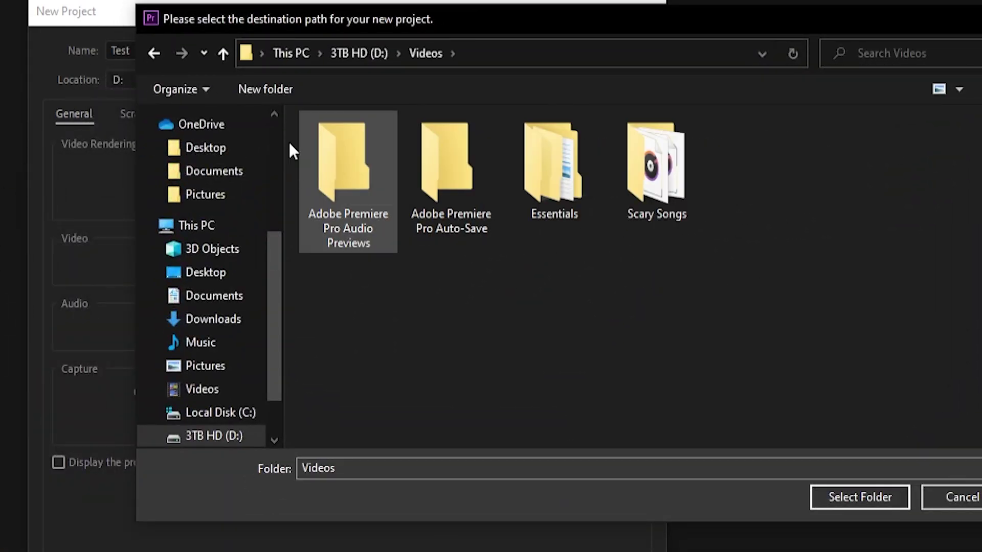
pyautogui.moveTo(353, 16); pyautogui.dragTo(367, 30)
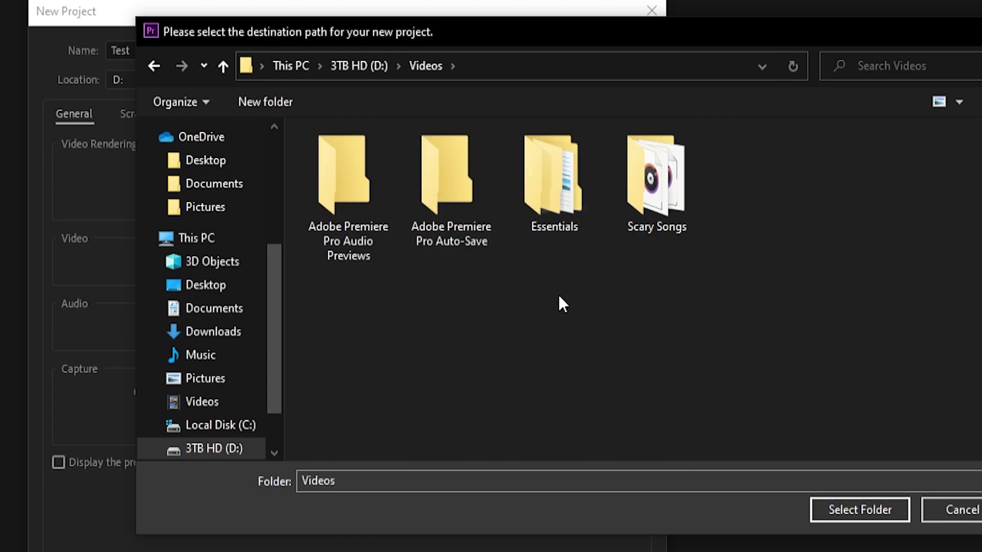
pyautogui.click(864, 508)
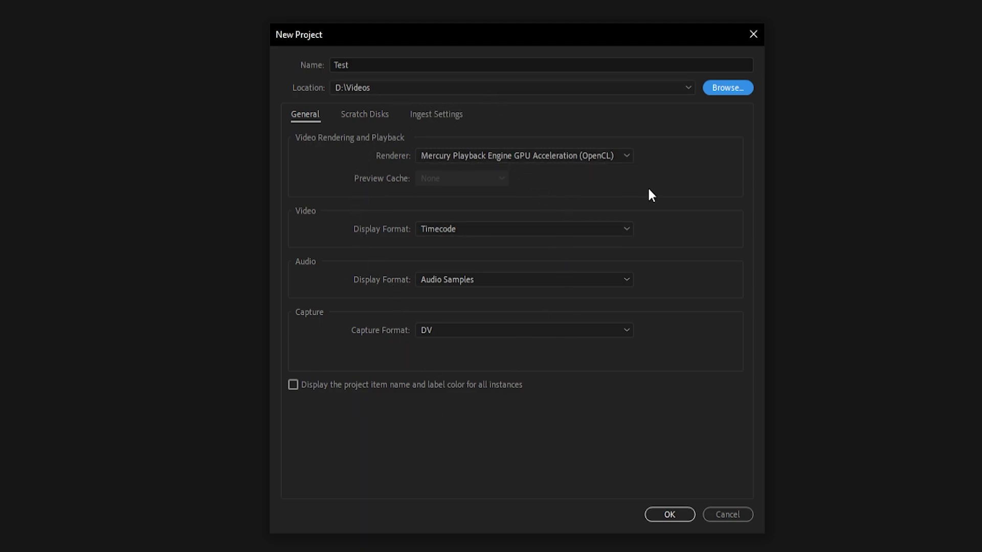
pyautogui.click(673, 516)
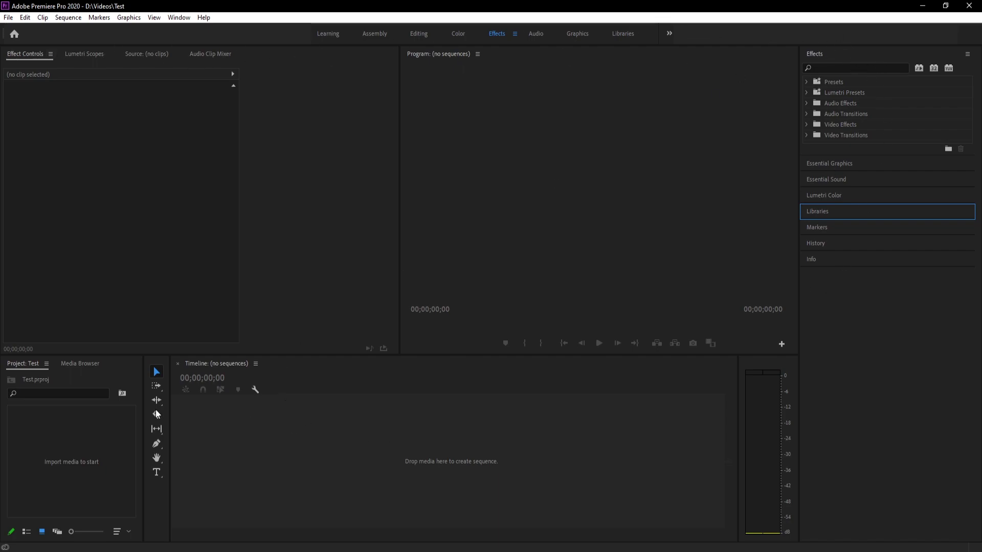
# - Widen the Project panel while keeping the Tools panel as a narrow single column
pyautogui.moveTo(169, 407); pyautogui.dragTo(244, 431)
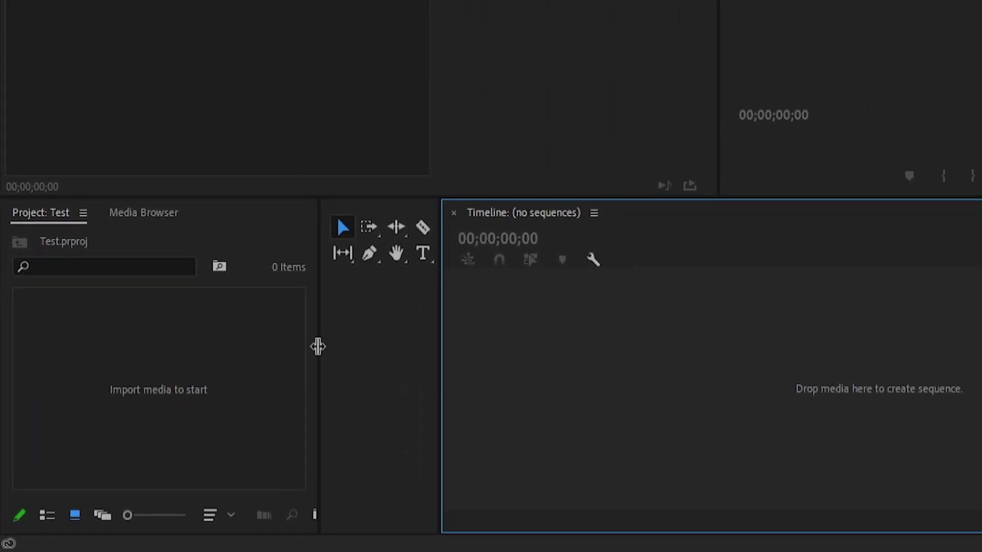
pyautogui.moveTo(317, 346); pyautogui.dragTo(370, 360)
pyautogui.moveTo(612, 348); pyautogui.dragTo(431, 358)
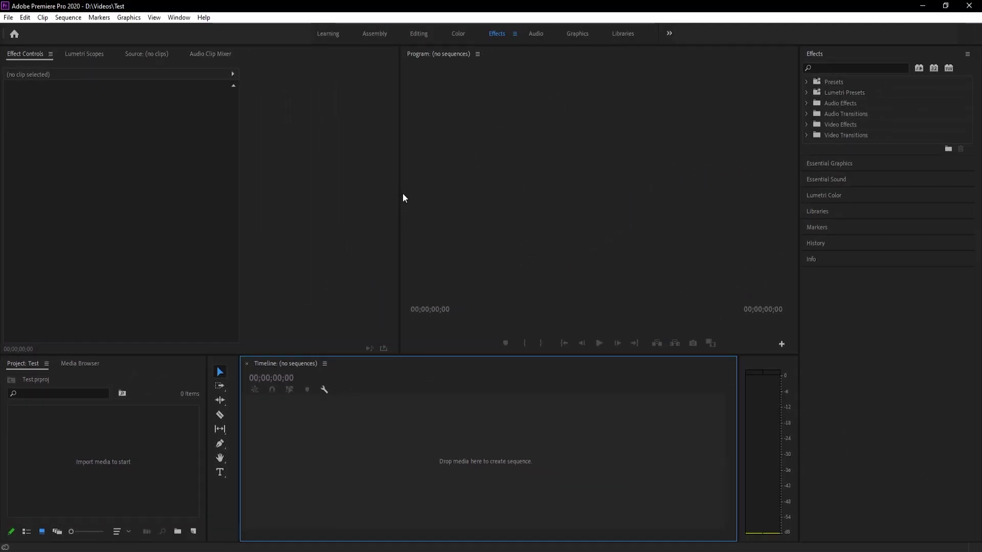
# - Enlarge the Program monitor by narrowing the Effect Controls and Effects areas and reducing the timeline's height
pyautogui.moveTo(399, 194); pyautogui.dragTo(283, 204)
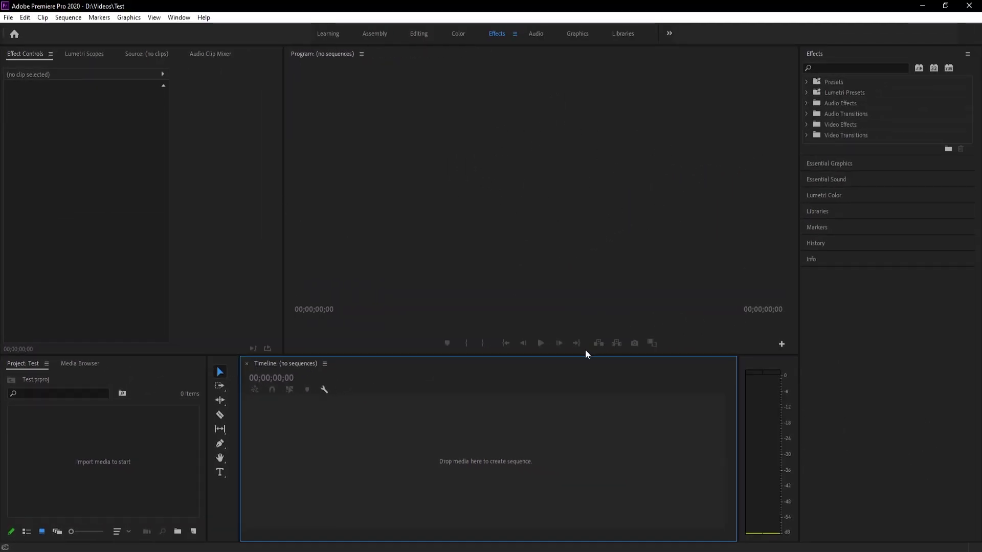
pyautogui.moveTo(585, 354); pyautogui.dragTo(584, 381)
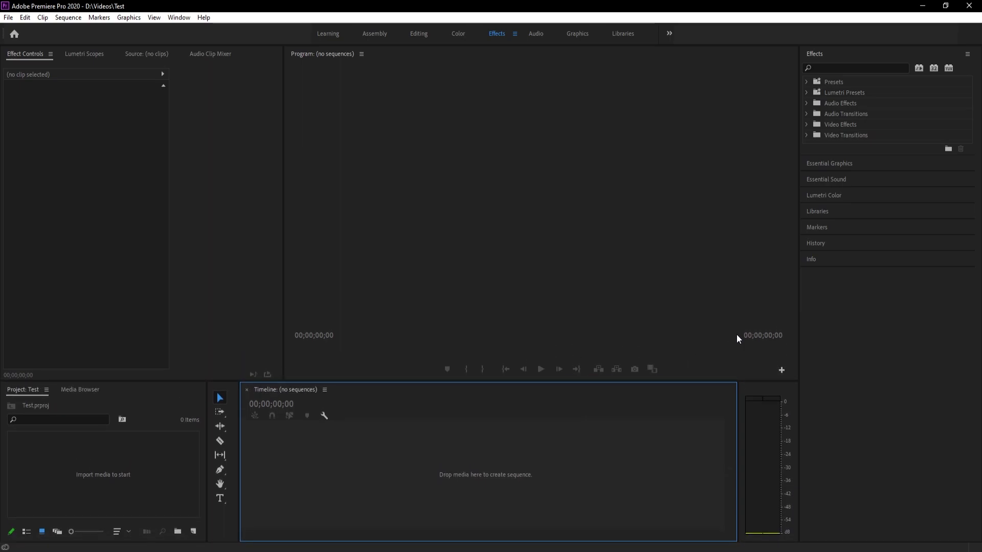
pyautogui.moveTo(799, 271); pyautogui.dragTo(847, 270)
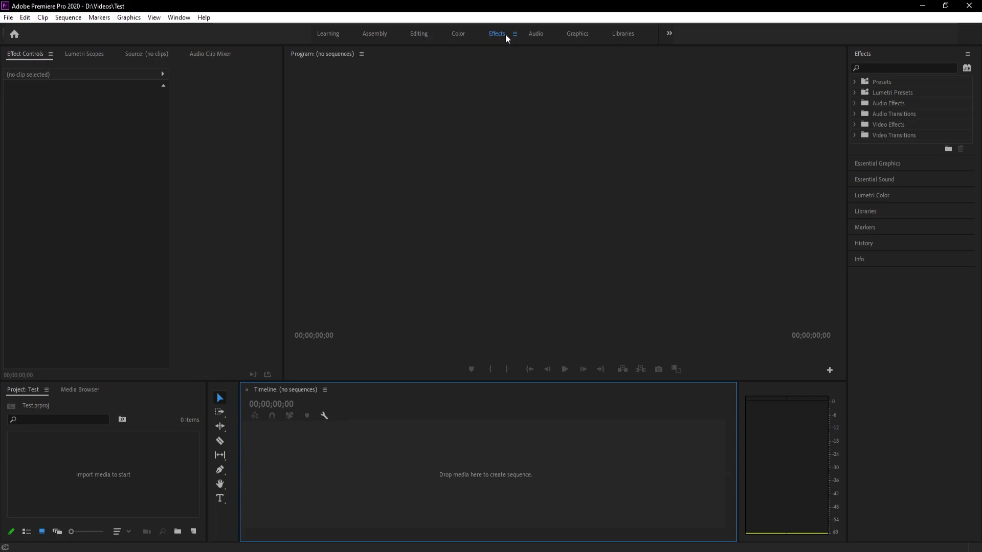
# - Look through the Audio, Graphics, Color, Editing, Assembly and Learning workspaces and return to the Effects workspace
pyautogui.click(548, 35)
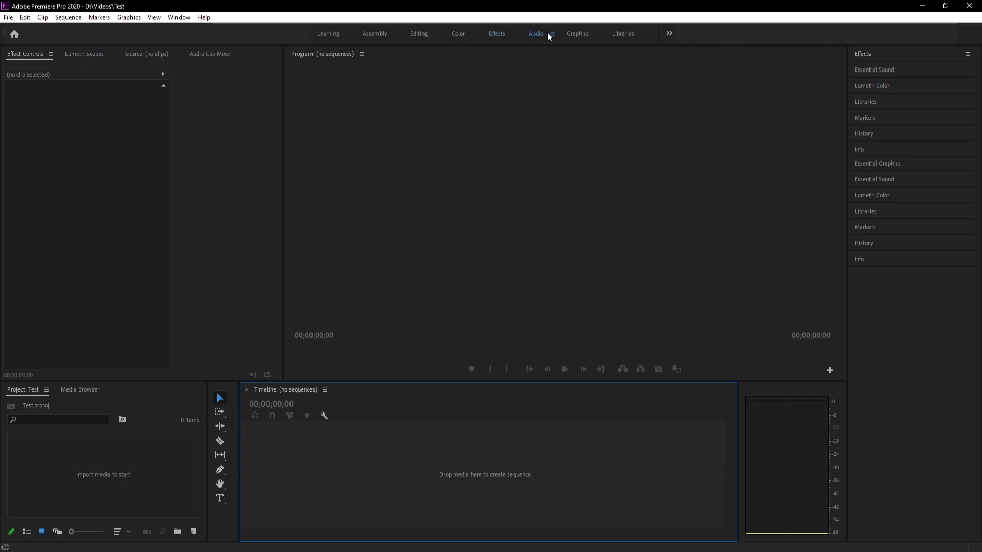
pyautogui.click(578, 34)
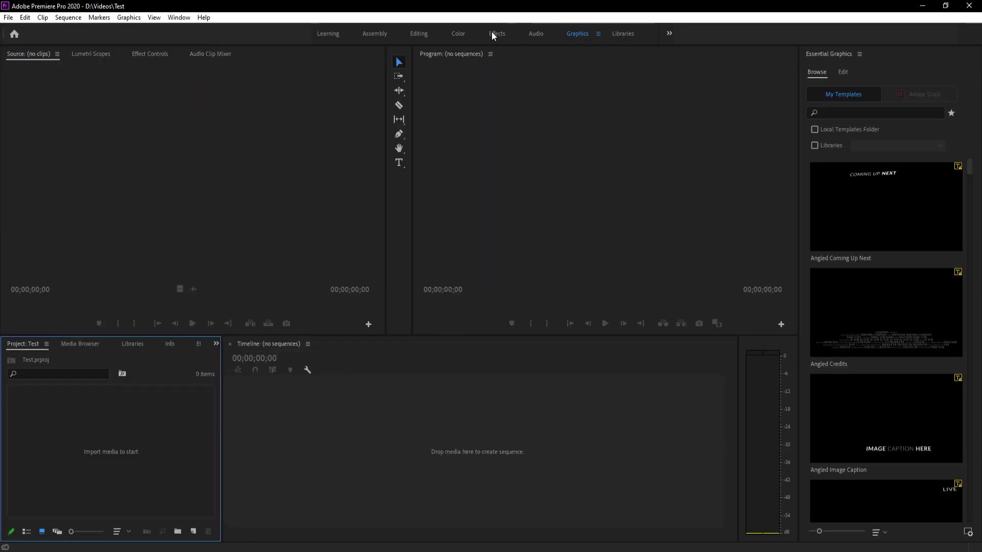
pyautogui.click(464, 32)
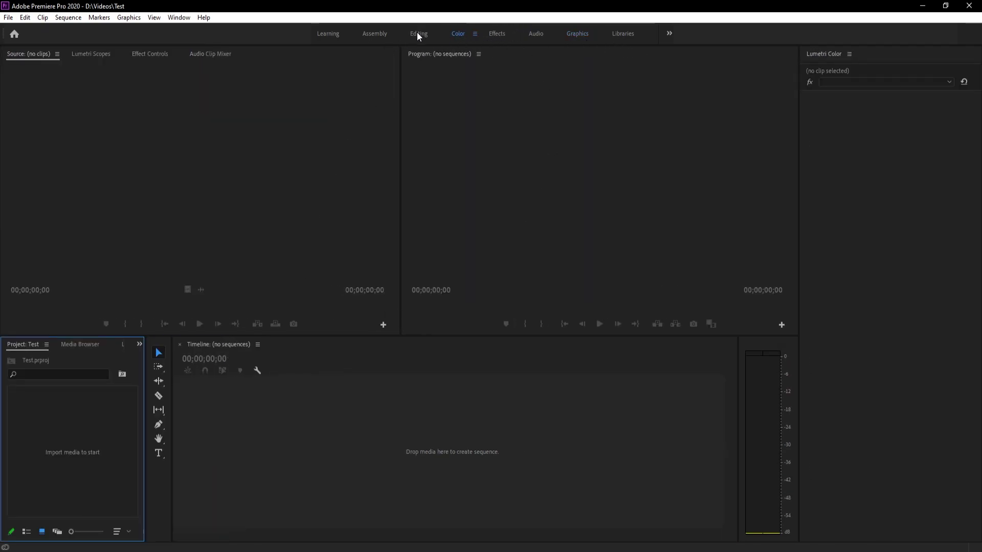
pyautogui.click(417, 33)
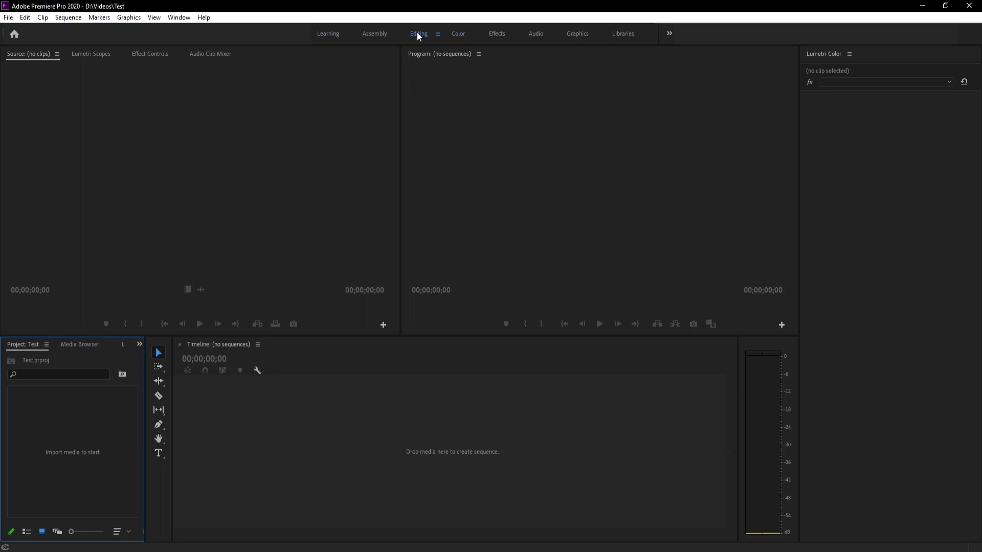
pyautogui.click(368, 36)
pyautogui.click(327, 36)
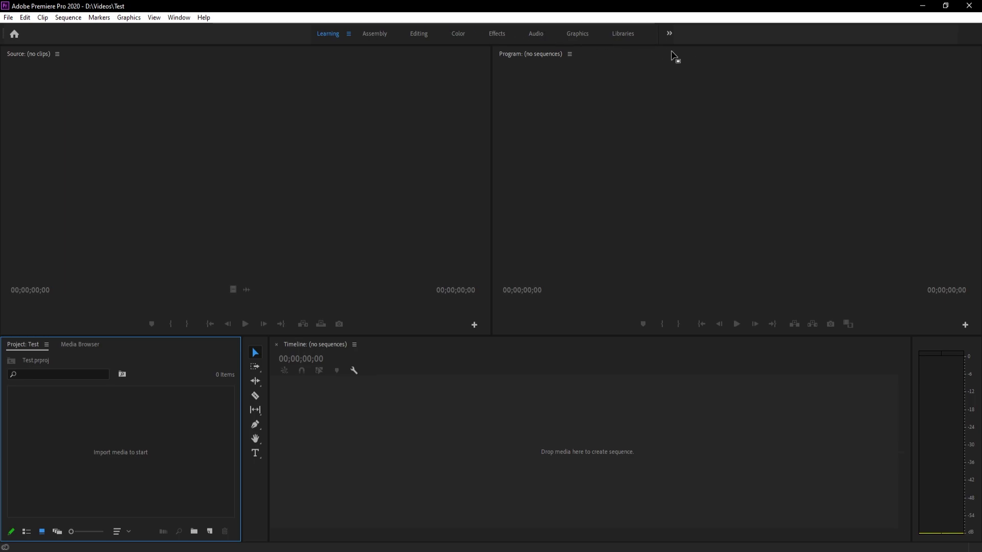
pyautogui.click(493, 35)
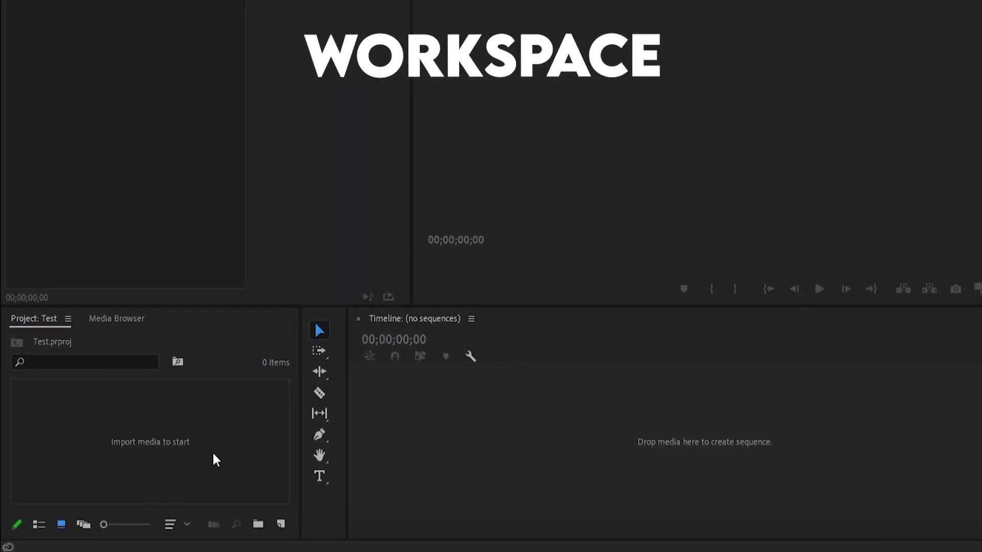
# - Look over the Project panel's context options and the Media Browser's drives, and return to the project's media area
pyautogui.rightClick(232, 387)
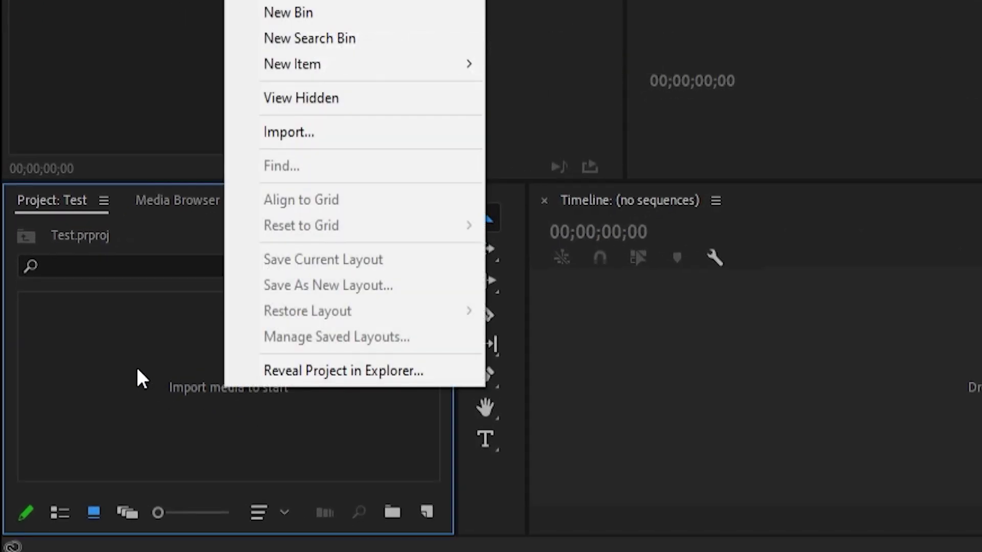
pyautogui.click(610, 46)
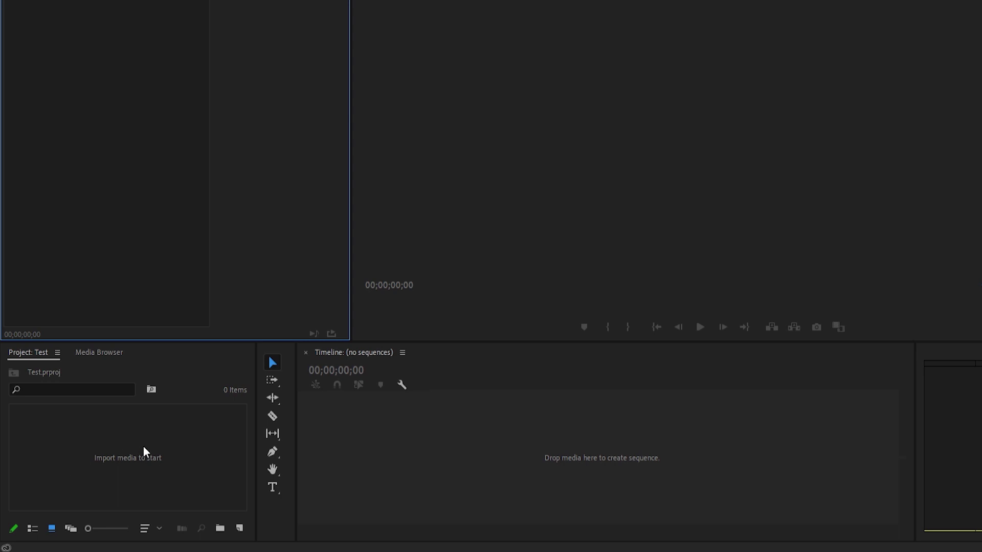
pyautogui.click(94, 354)
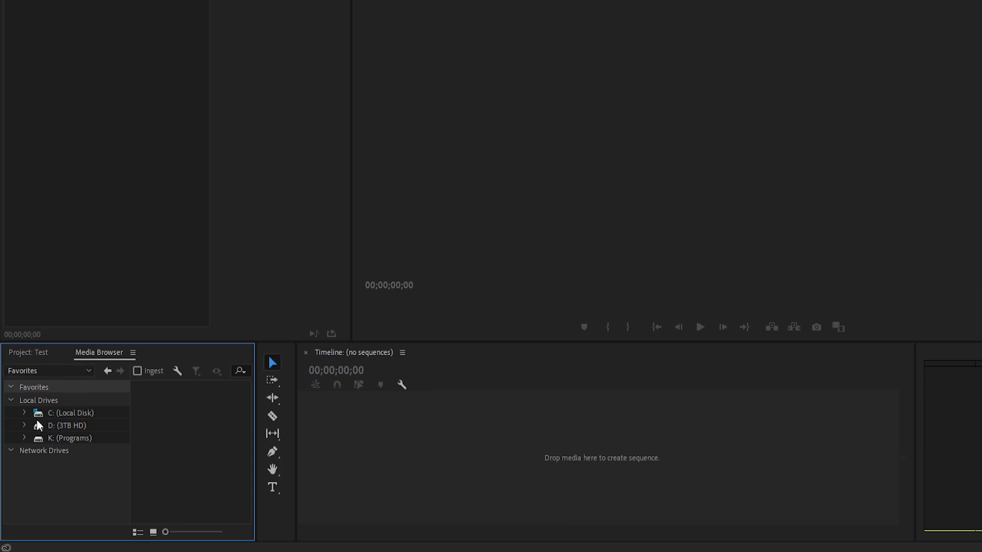
pyautogui.click(28, 353)
pyautogui.click(460, 441)
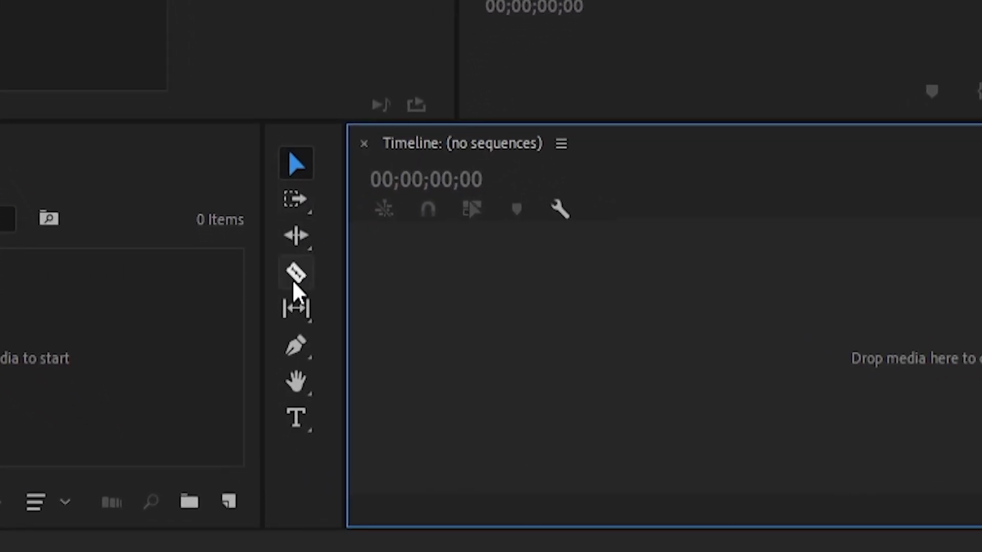
# - Try switching between the Selection, Razor and Type tools, finishing with the Selection tool active
pyautogui.click(297, 204)
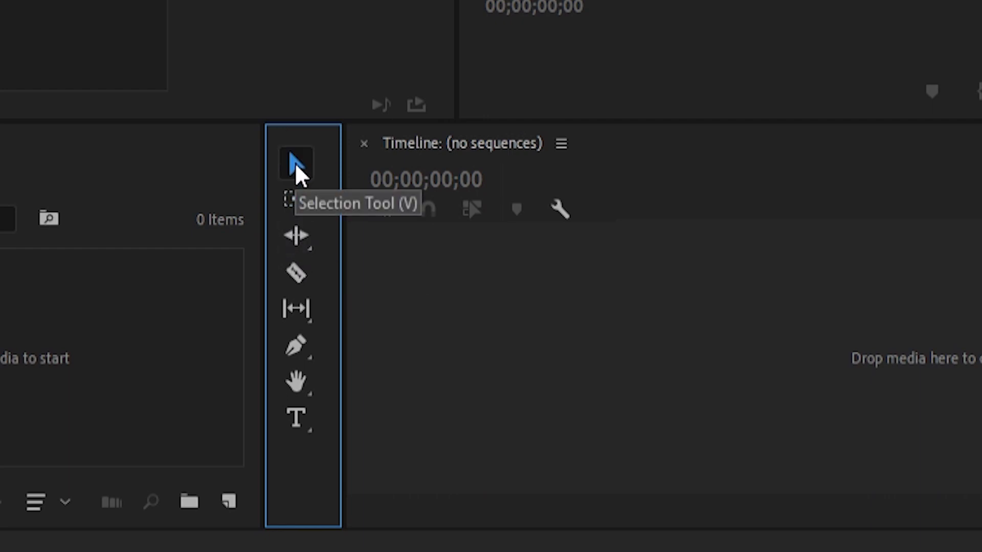
pyautogui.click(296, 164)
pyautogui.click(289, 271)
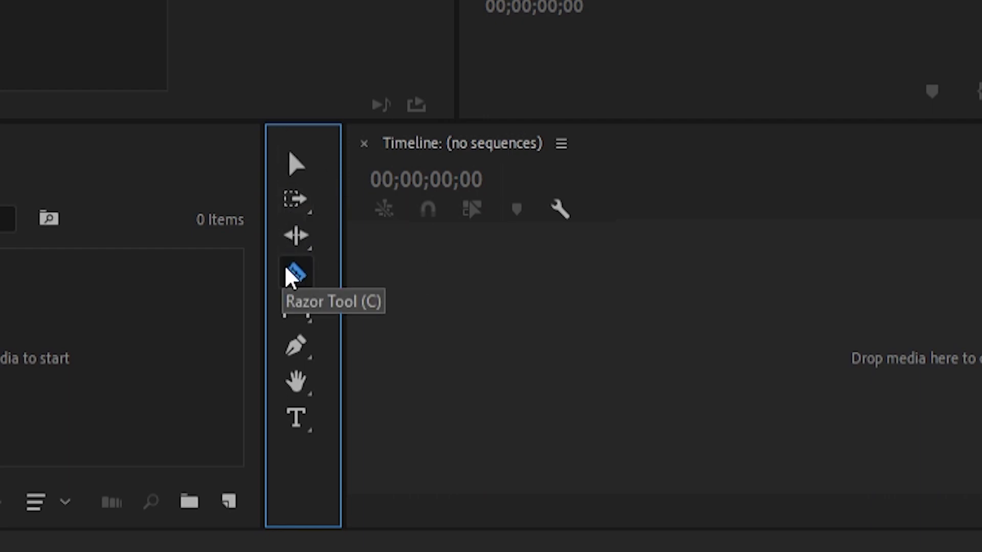
pyautogui.click(301, 429)
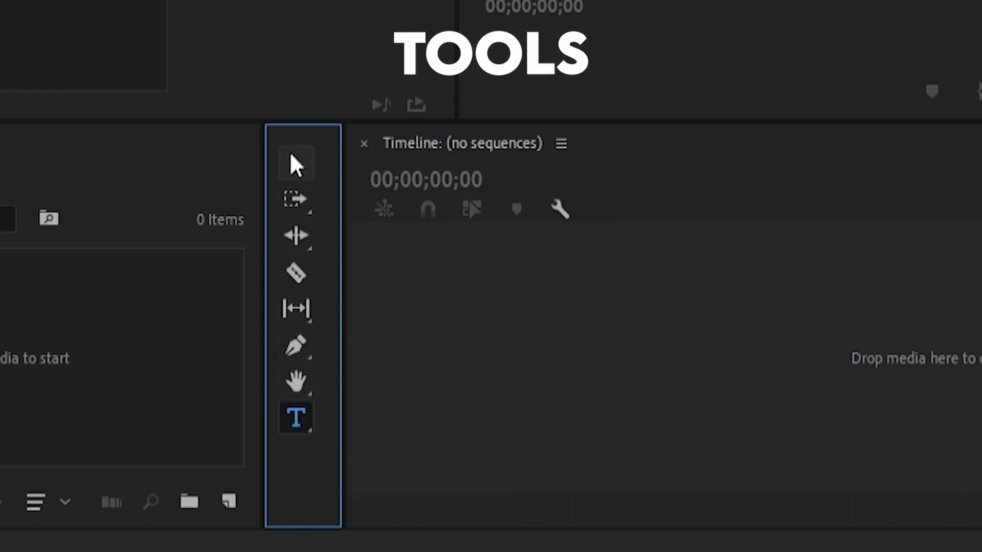
pyautogui.click(293, 163)
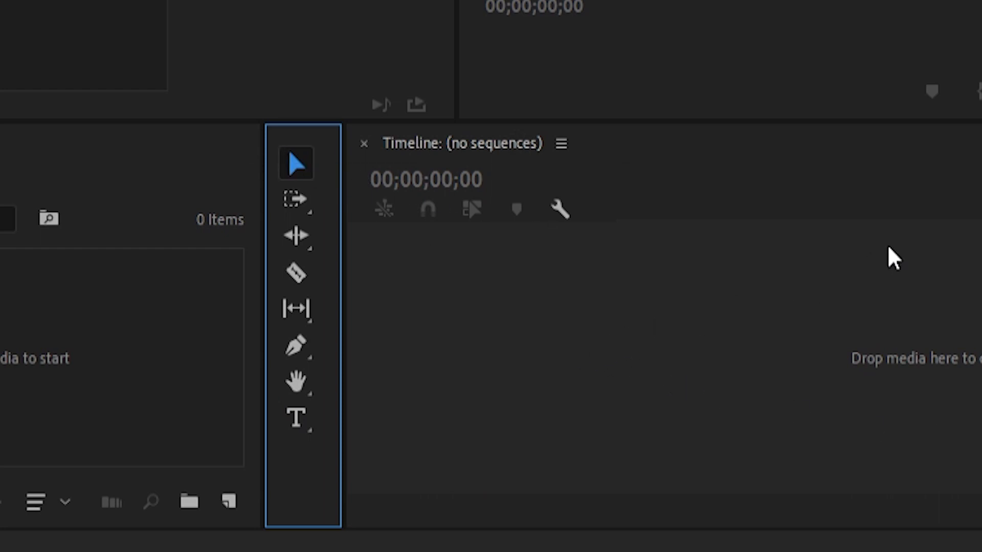
pyautogui.click(296, 274)
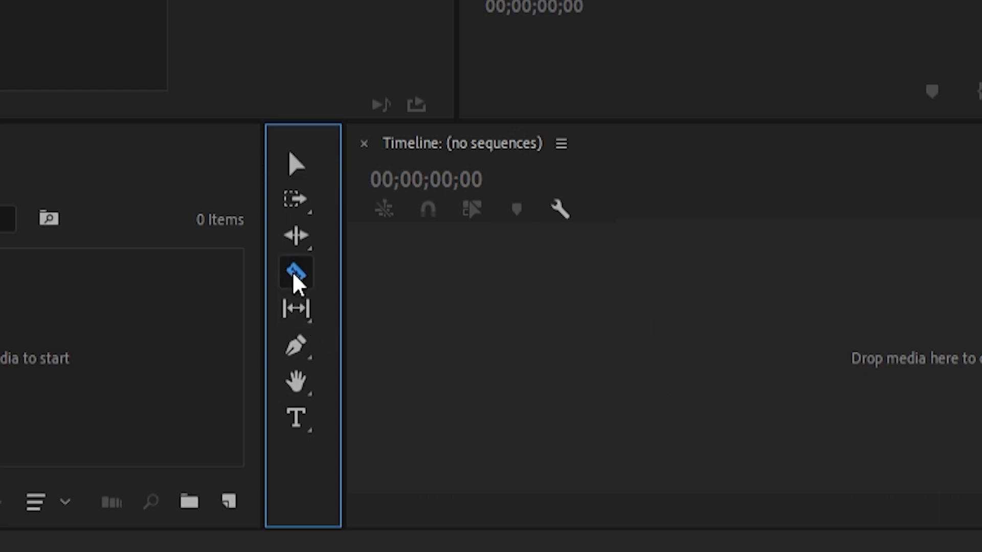
pyautogui.click(550, 363)
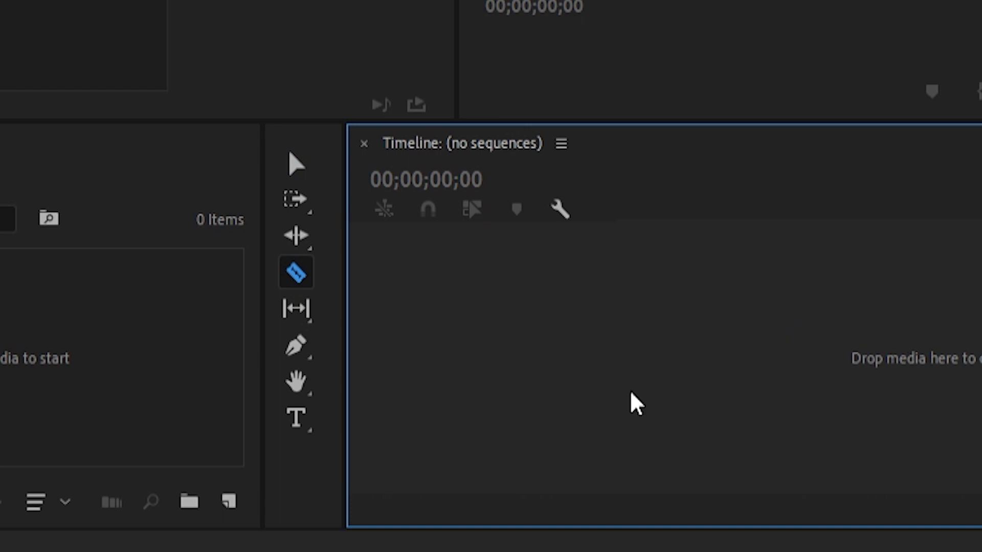
pyautogui.click(297, 419)
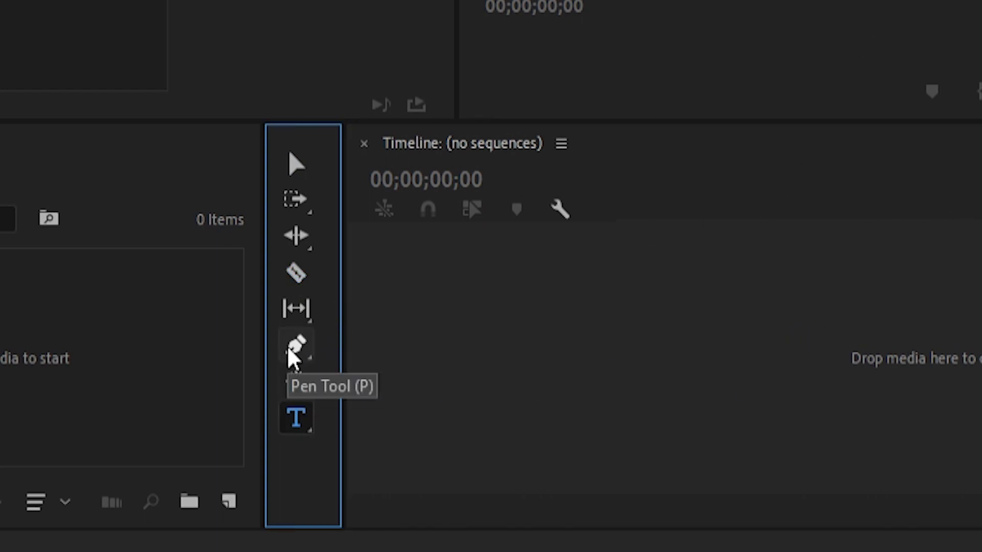
pyautogui.click(296, 165)
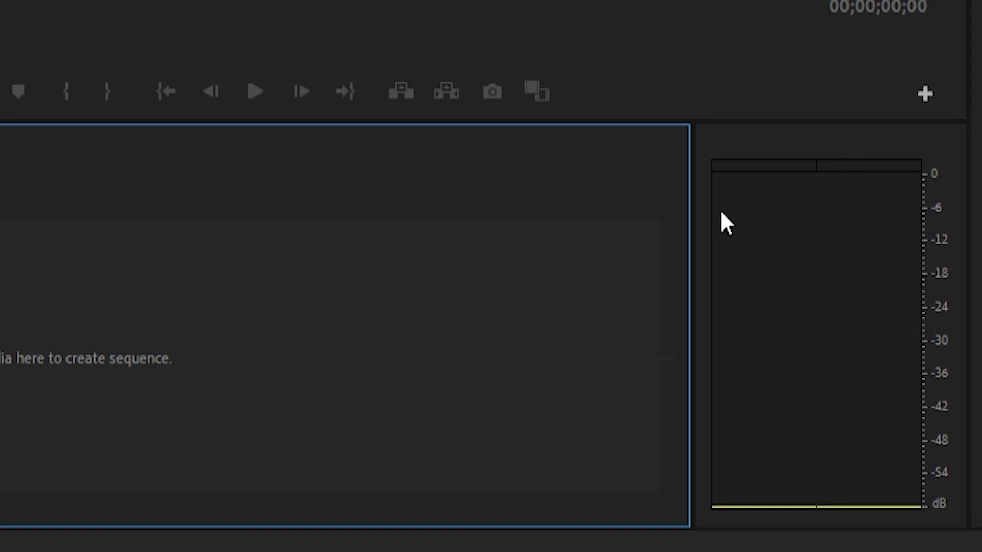
# - Narrow the audio meters beside the timeline and expand the Presets folder in the Effects panel
pyautogui.moveTo(698, 229); pyautogui.dragTo(781, 228)
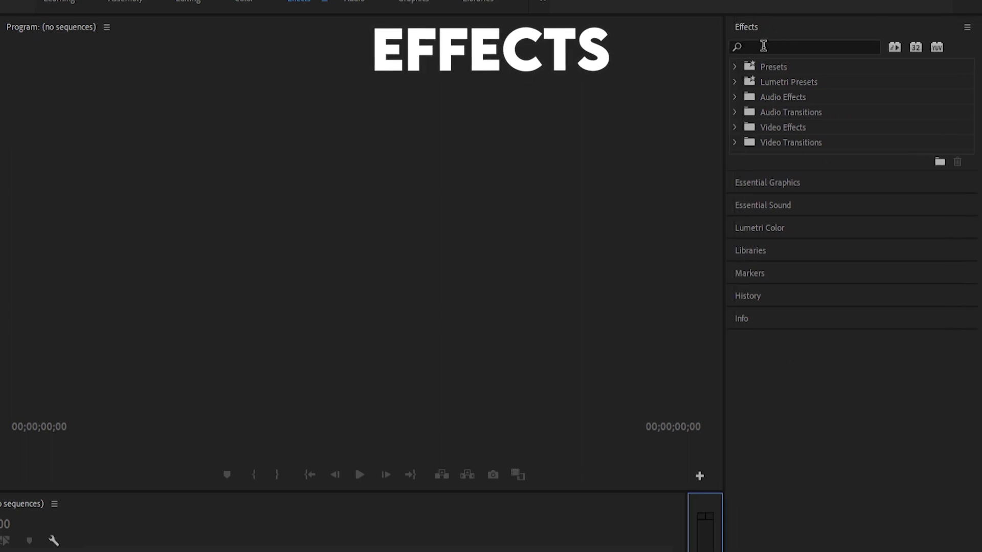
pyautogui.click(763, 46)
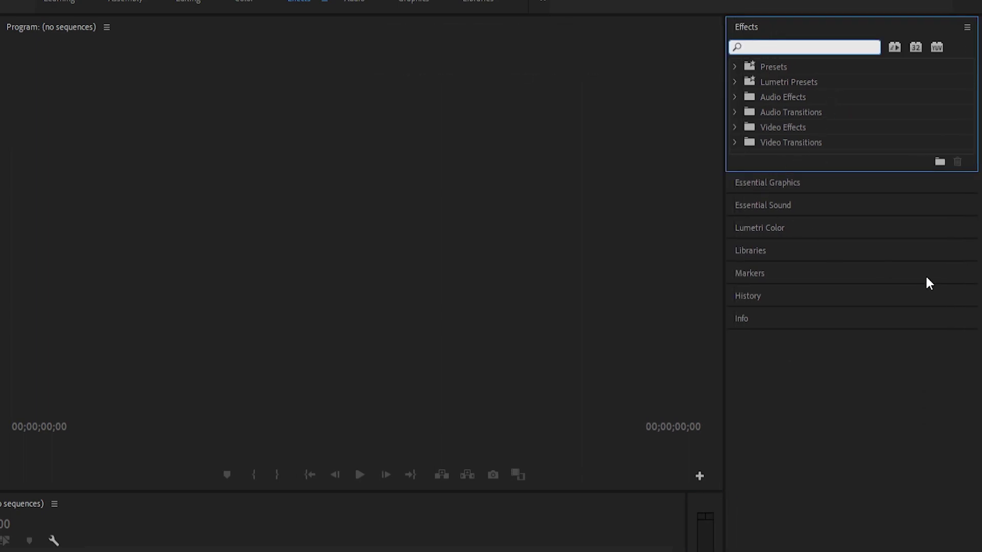
pyautogui.click(736, 67)
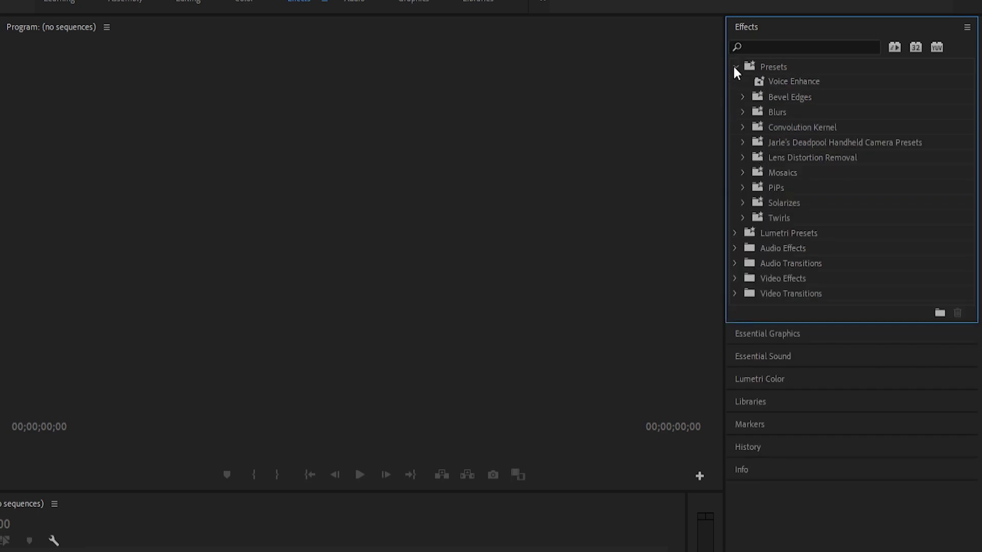
# - Look through the contents of the Lumetri Presets and Audio Effects folders in the Effects panel, leaving all folders collapsed
pyautogui.click(735, 67)
pyautogui.click(735, 82)
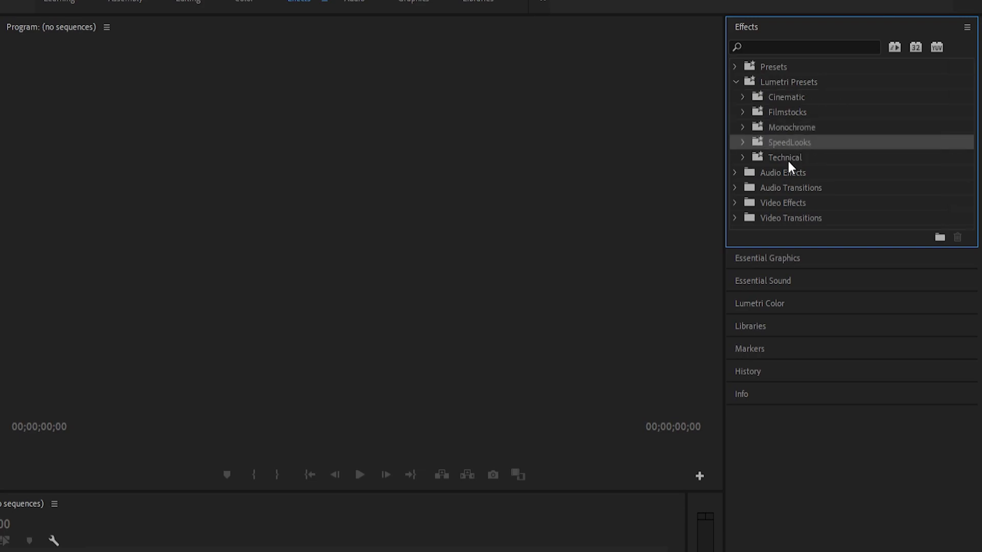
pyautogui.click(735, 81)
pyautogui.click(734, 96)
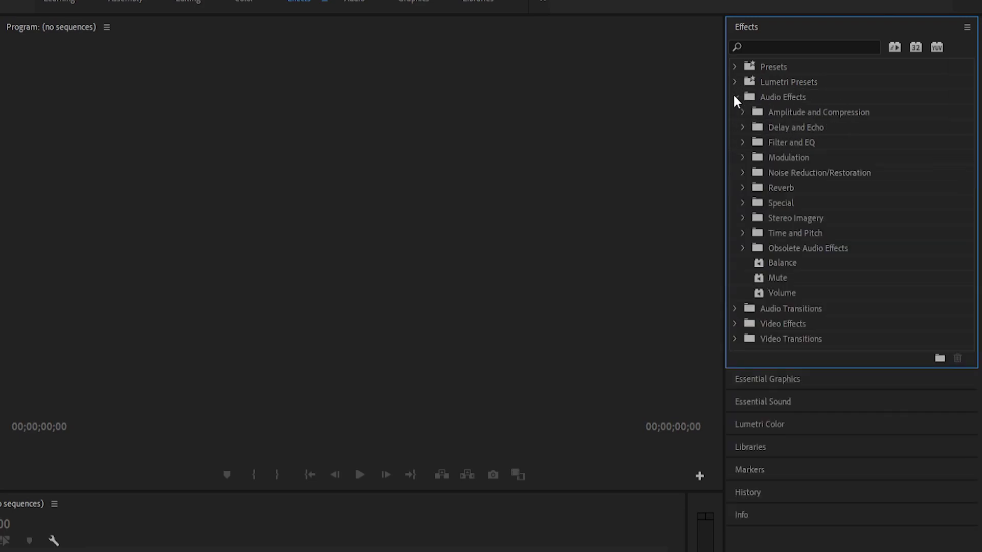
pyautogui.click(735, 97)
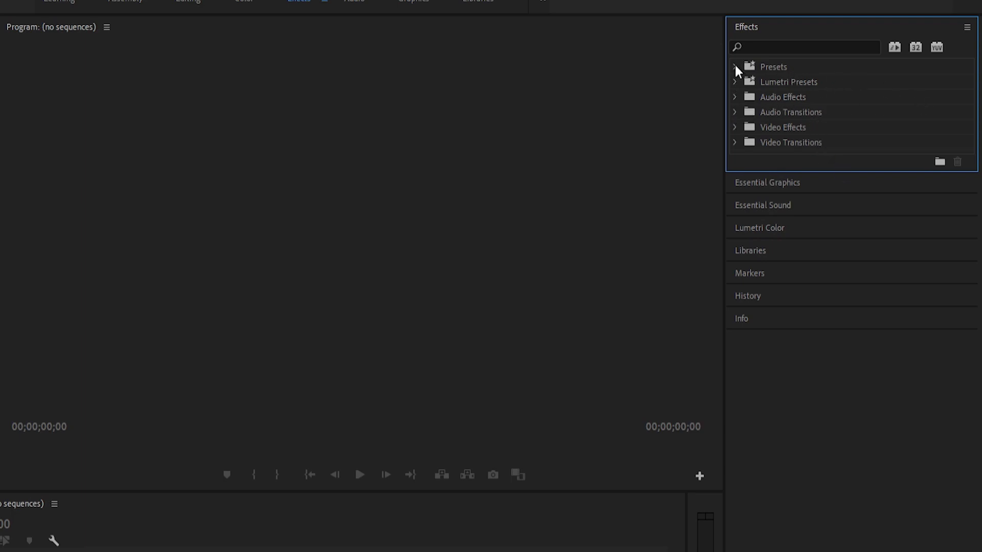
# - Browse the My Templates list in Essential Graphics and return to the Effects panel
pyautogui.click(786, 183)
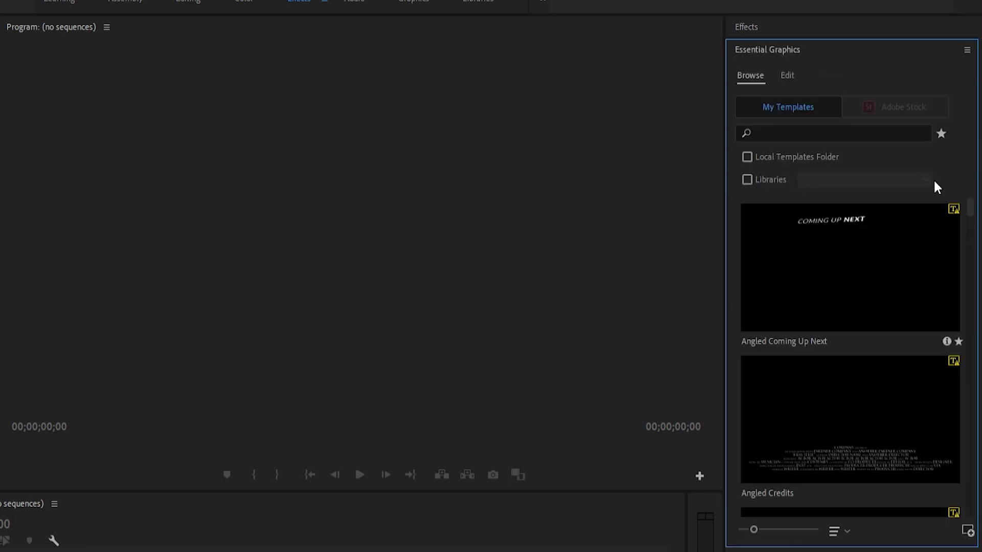
pyautogui.moveTo(969, 213); pyautogui.dragTo(969, 504)
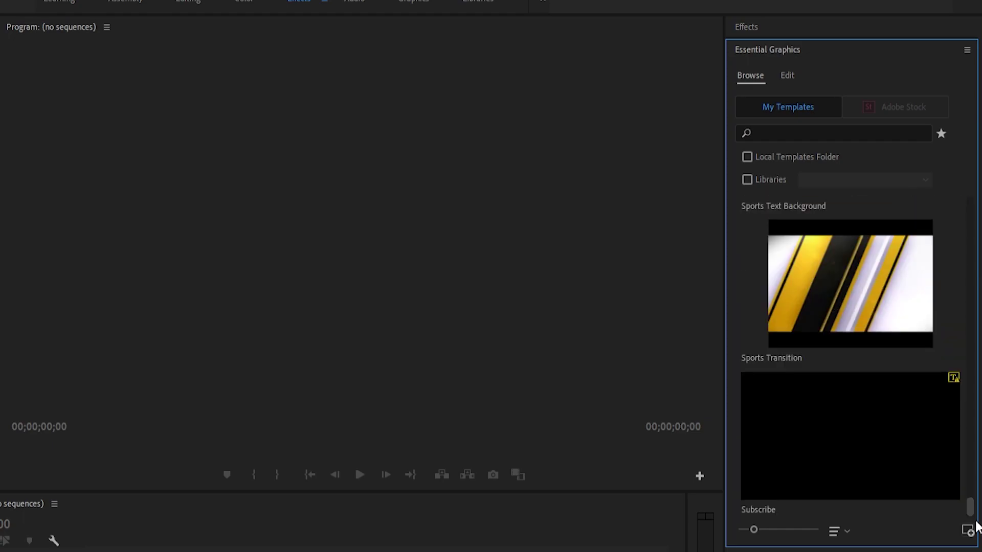
pyautogui.scroll(-3, 878, 368)
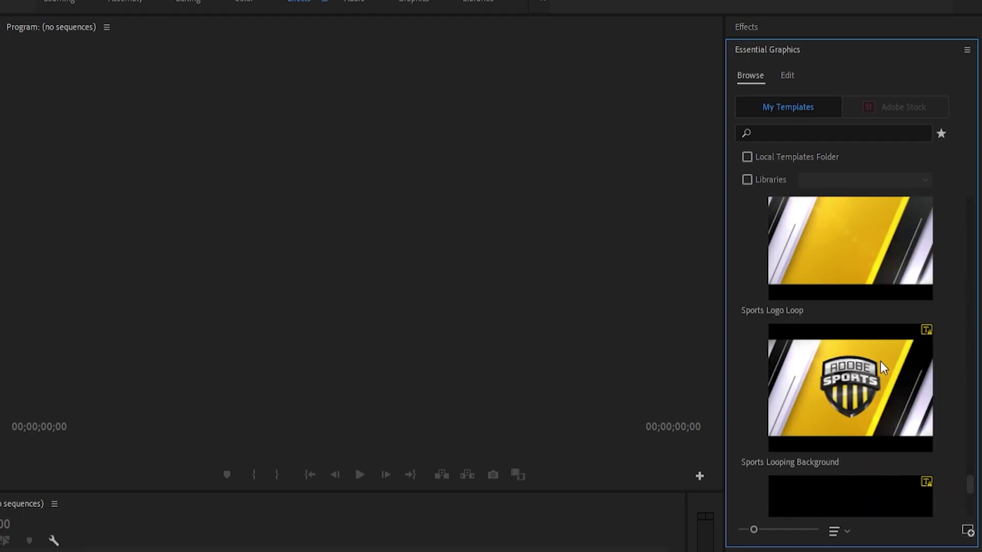
pyautogui.scroll(-5, 894, 369)
pyautogui.scroll(15, 894, 364)
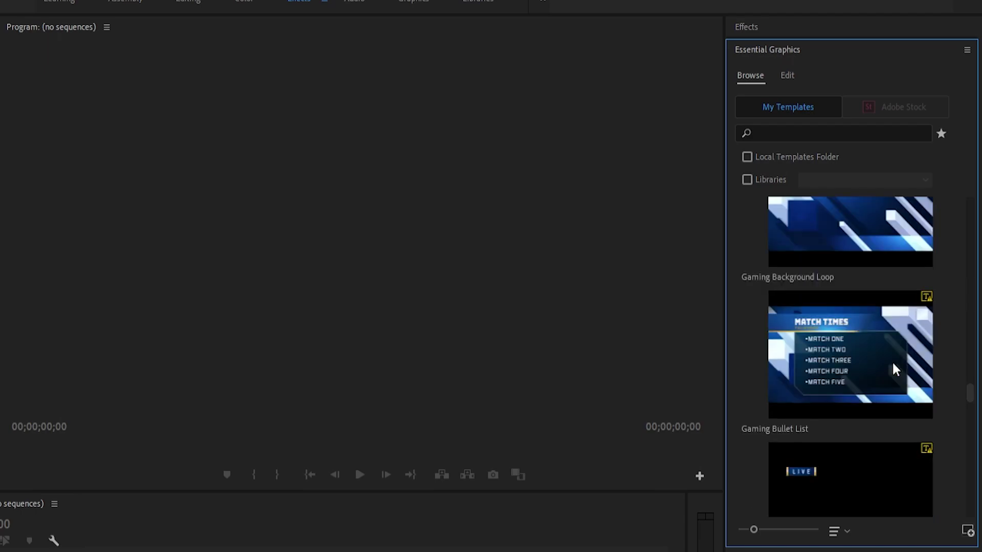
pyautogui.scroll(12, 893, 365)
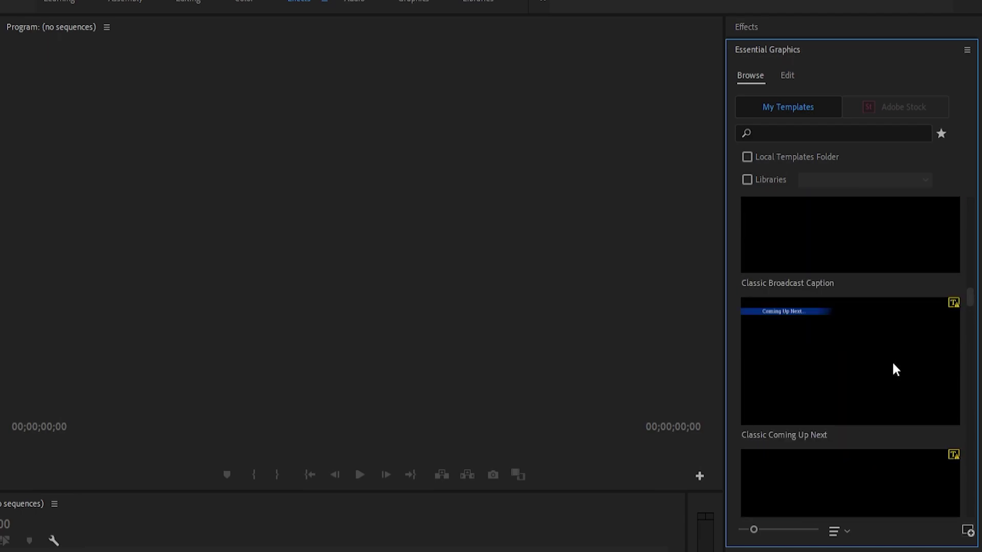
pyautogui.scroll(6, 891, 360)
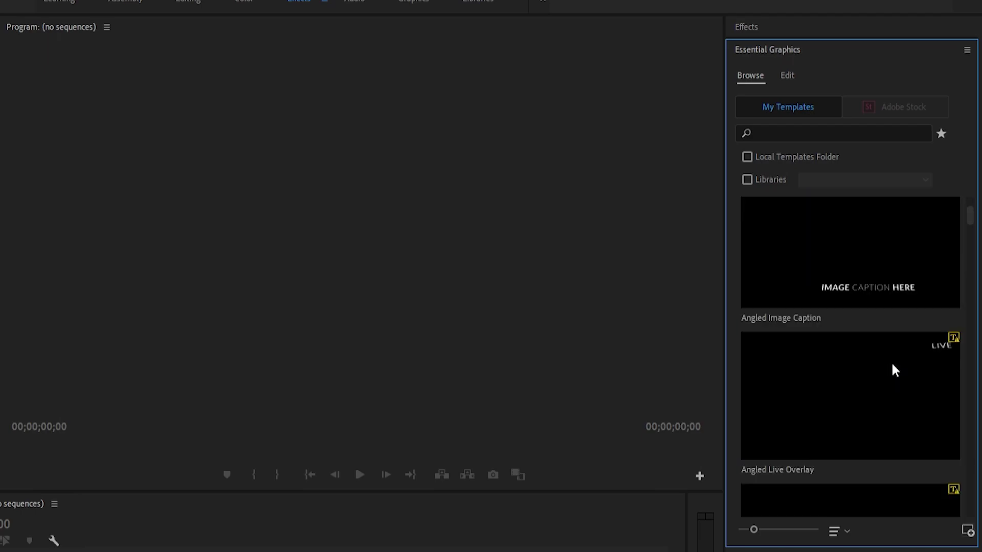
pyautogui.click(746, 26)
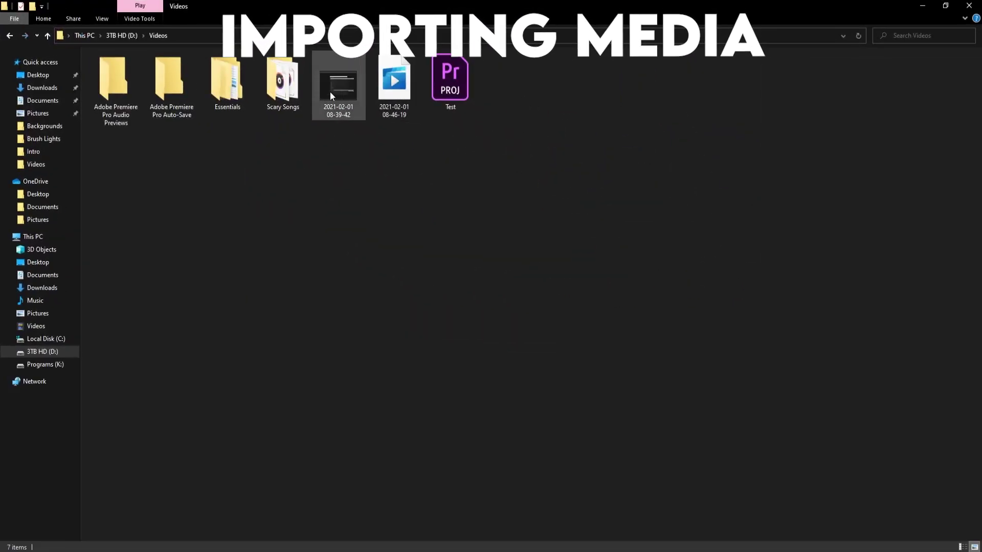
pyautogui.click(329, 91)
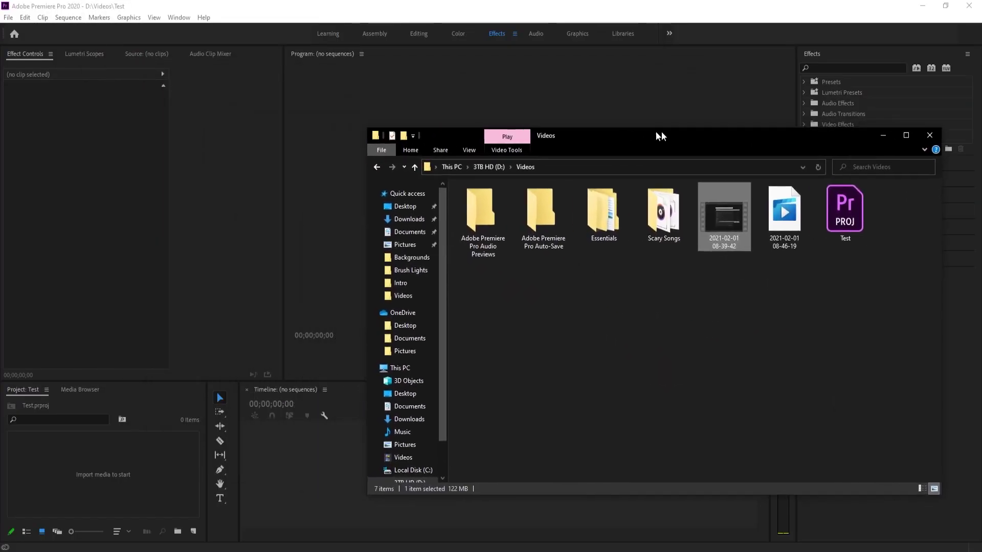
pyautogui.moveTo(662, 136); pyautogui.dragTo(775, 70)
pyautogui.moveTo(858, 152); pyautogui.dragTo(327, 468)
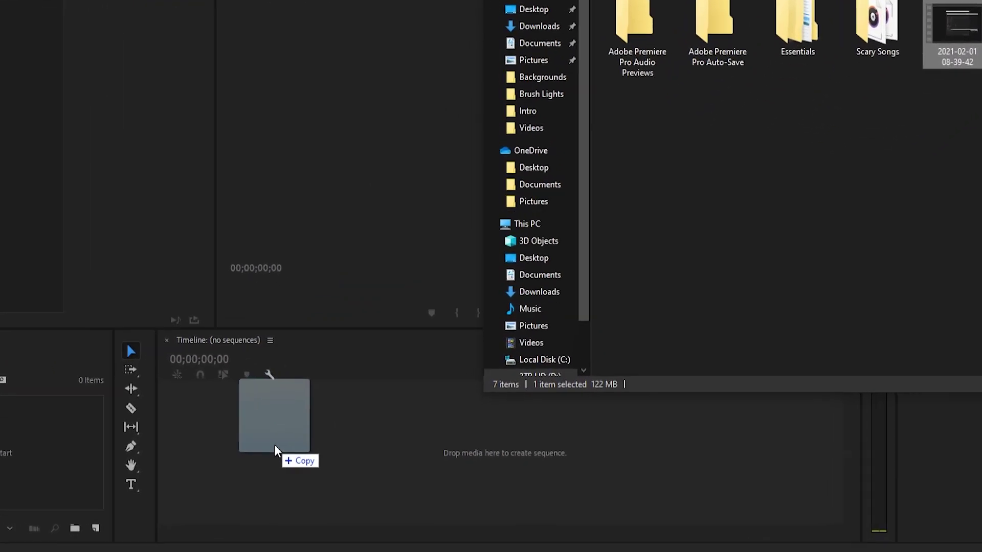
pyautogui.moveTo(275, 445); pyautogui.dragTo(277, 443)
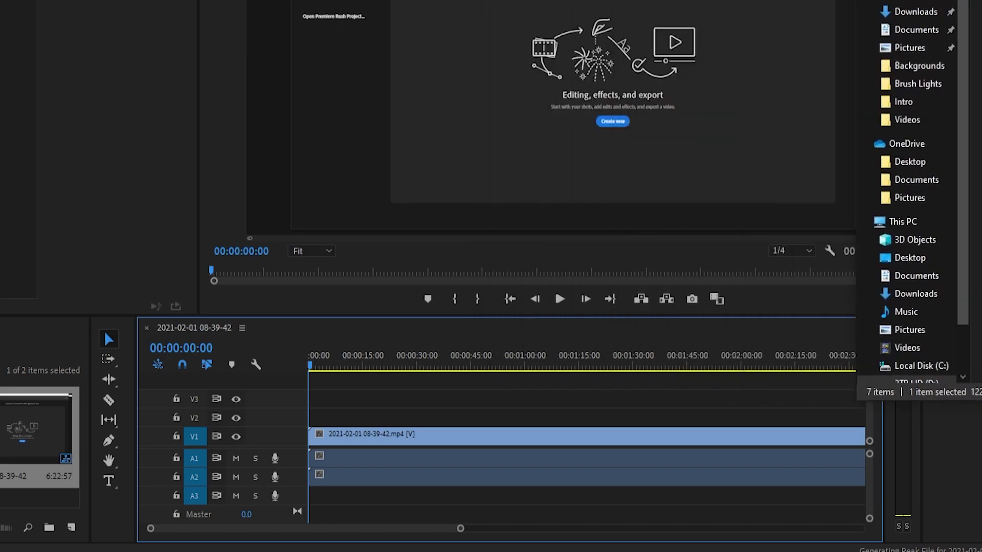
pyautogui.moveTo(461, 531)
pyautogui.mouseDown()
pyautogui.moveTo(682, 535)
pyautogui.moveTo(656, 535)
pyautogui.mouseUp()
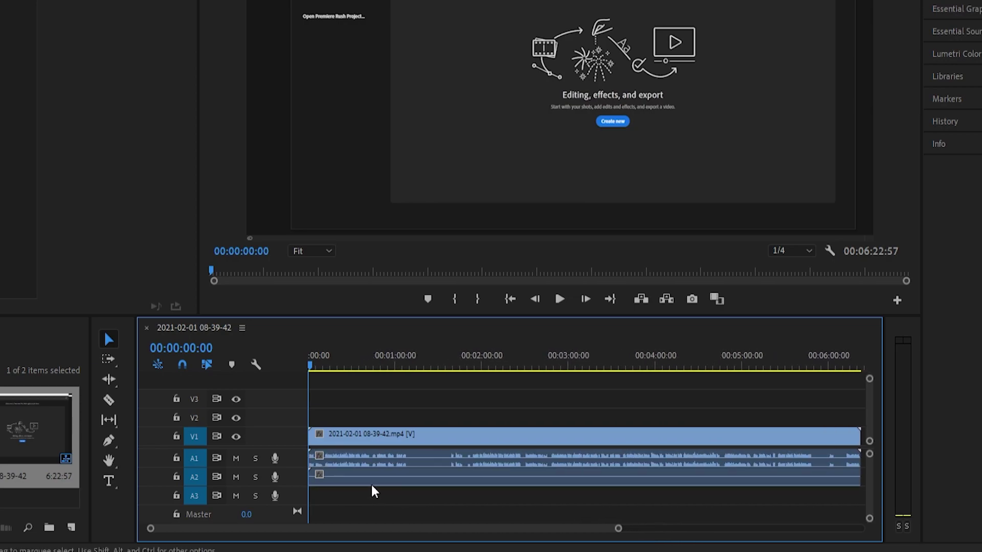
# - Select the imported clip on the timeline and examine how its video and audio tracks are linked
pyautogui.click(326, 436)
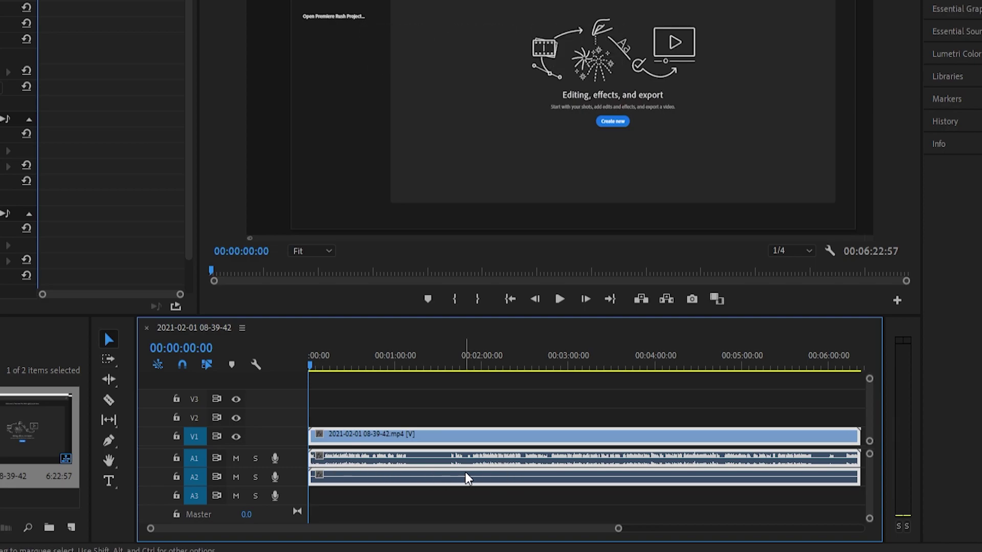
pyautogui.rightClick(421, 470)
pyautogui.click(378, 422)
pyautogui.click(385, 466)
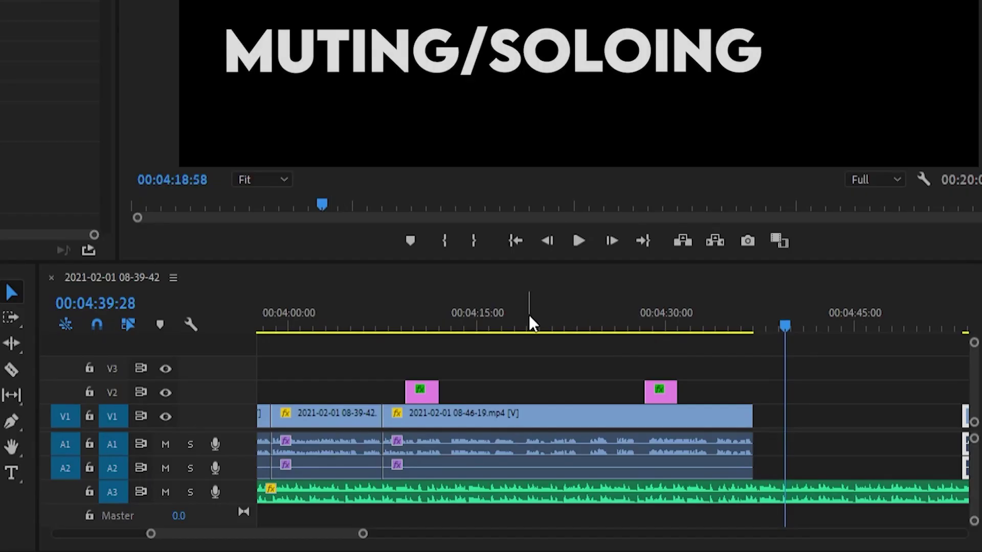
# - Mute audio track A1 and play the sequence briefly from 00:04:18:54
pyautogui.click(527, 319)
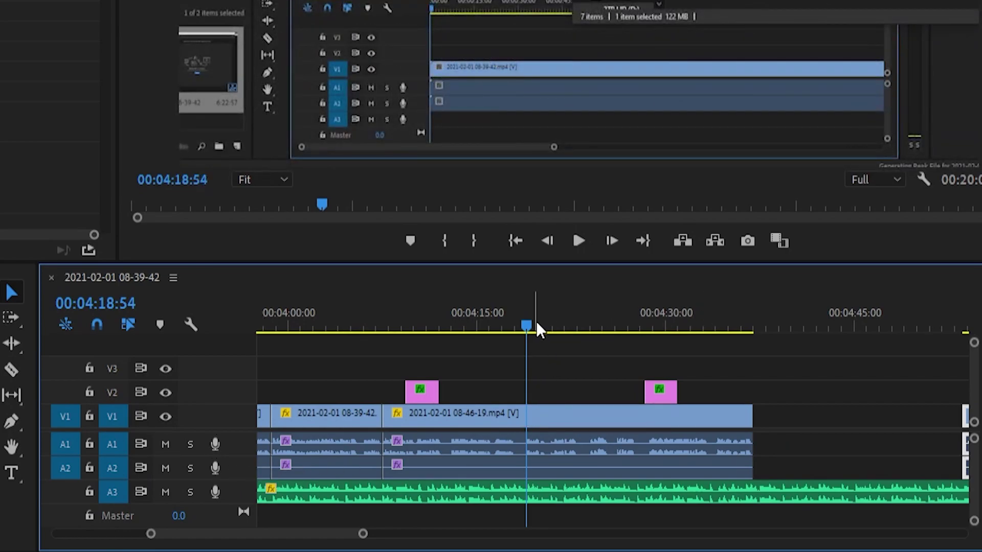
pyautogui.click(164, 441)
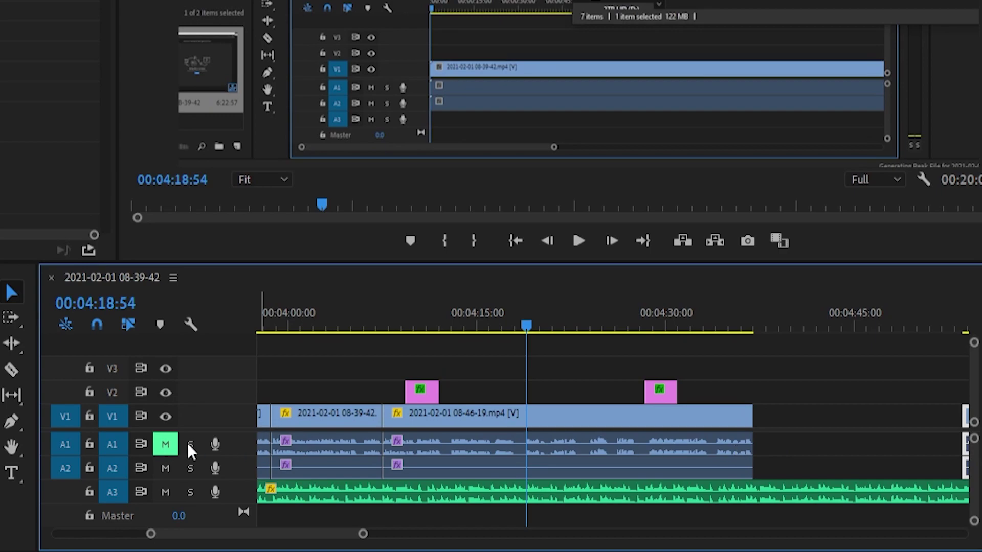
pyautogui.press('space')
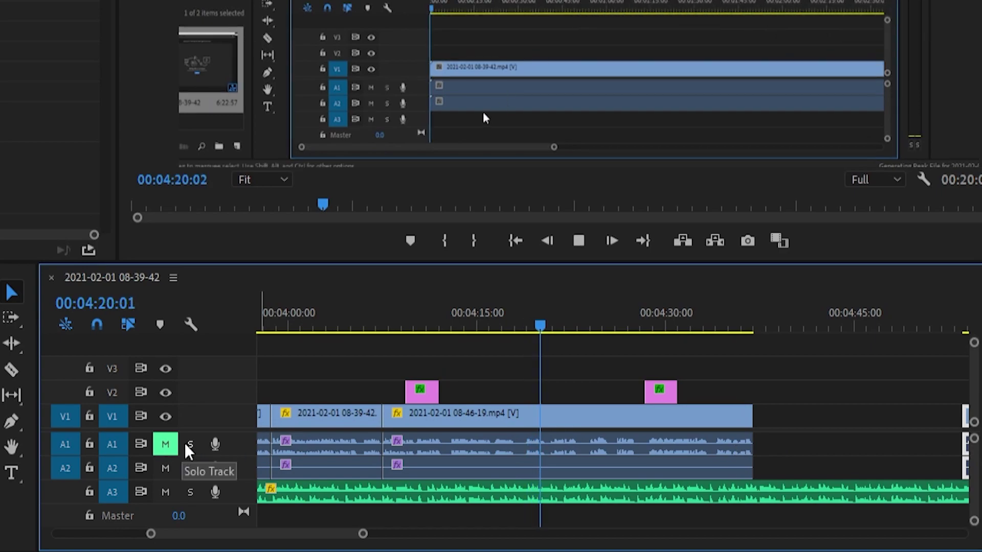
pyautogui.press('space')
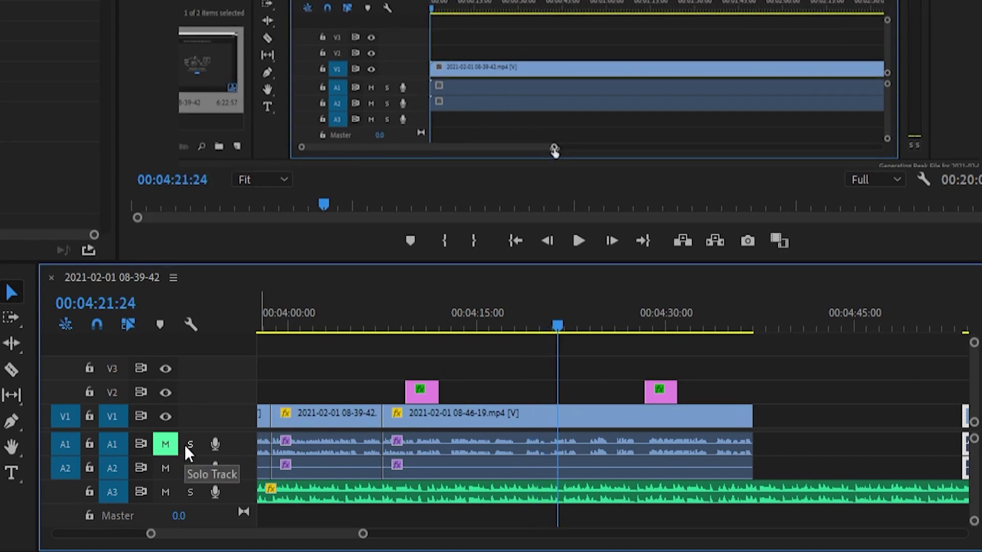
# - Try soloing audio track A1 instead of muting it, play from about 00:04:17, and clear the solo
pyautogui.click(189, 445)
pyautogui.click(165, 445)
pyautogui.click(498, 306)
pyautogui.press('space')
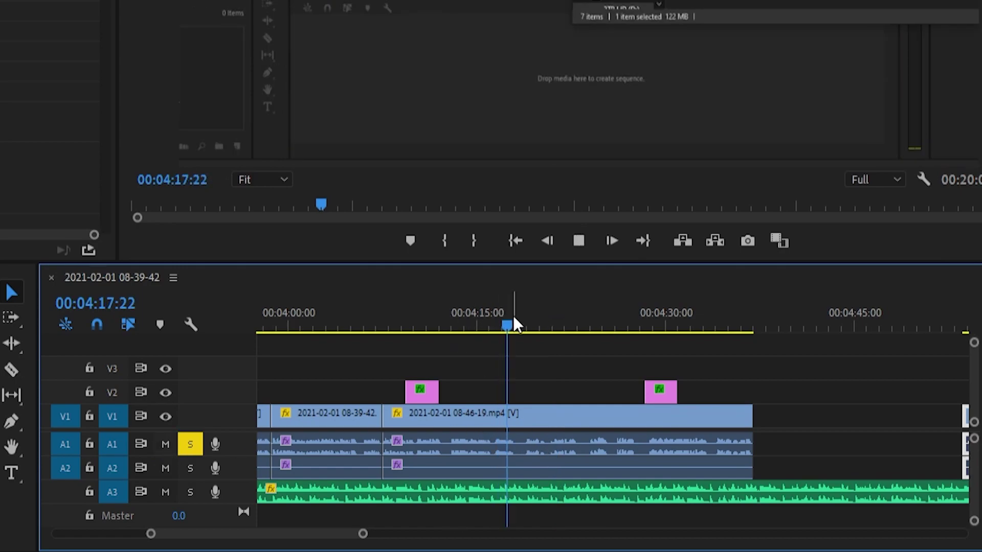
pyautogui.press('space')
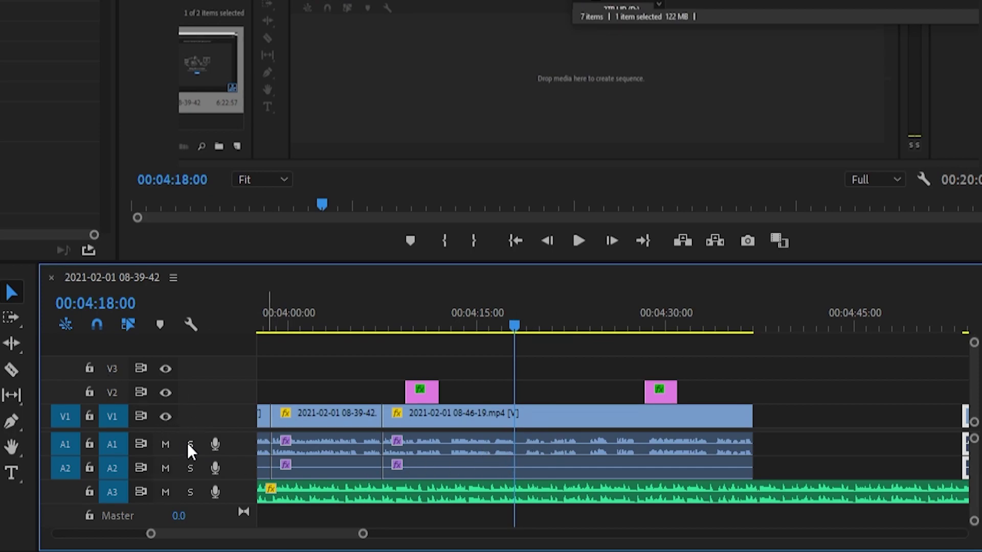
pyautogui.press('space')
pyautogui.press('space')
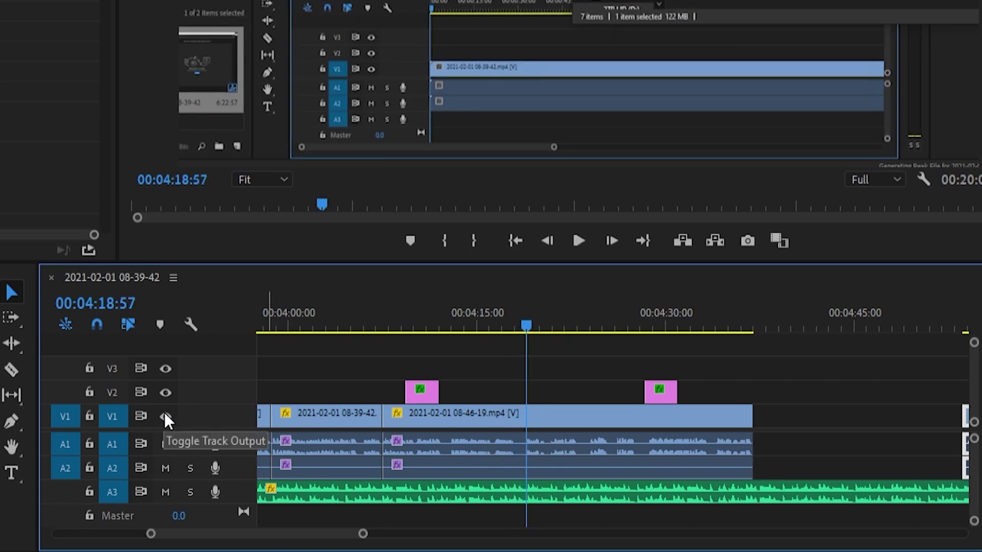
# - Try hiding the output of video track V1 and turn it back on
pyautogui.click(164, 414)
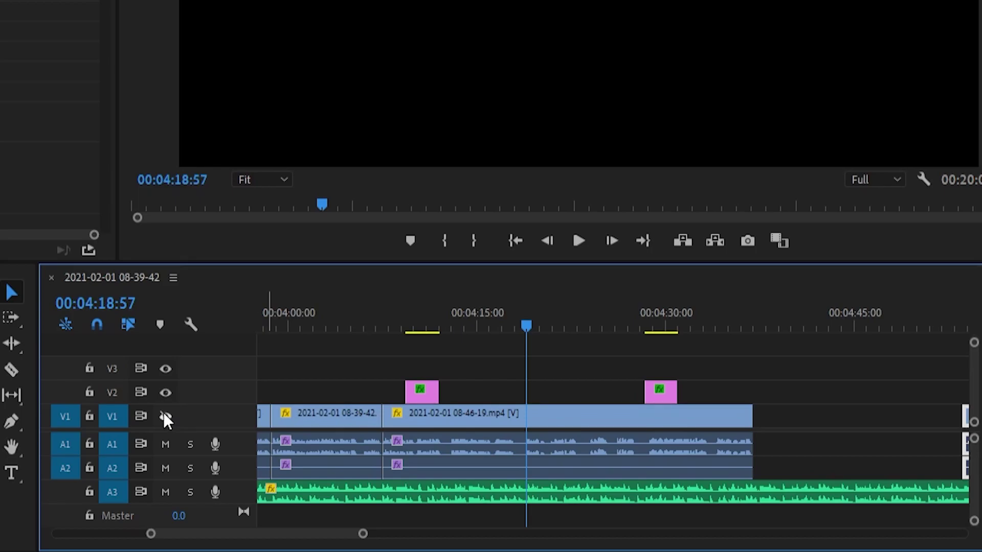
pyautogui.click(163, 413)
pyautogui.press('space')
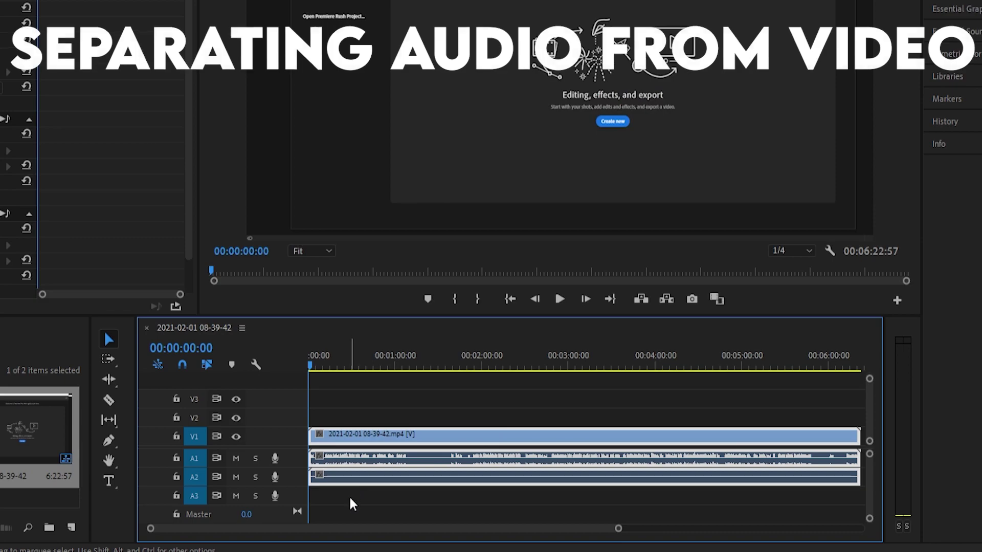
pyautogui.rightClick(365, 443)
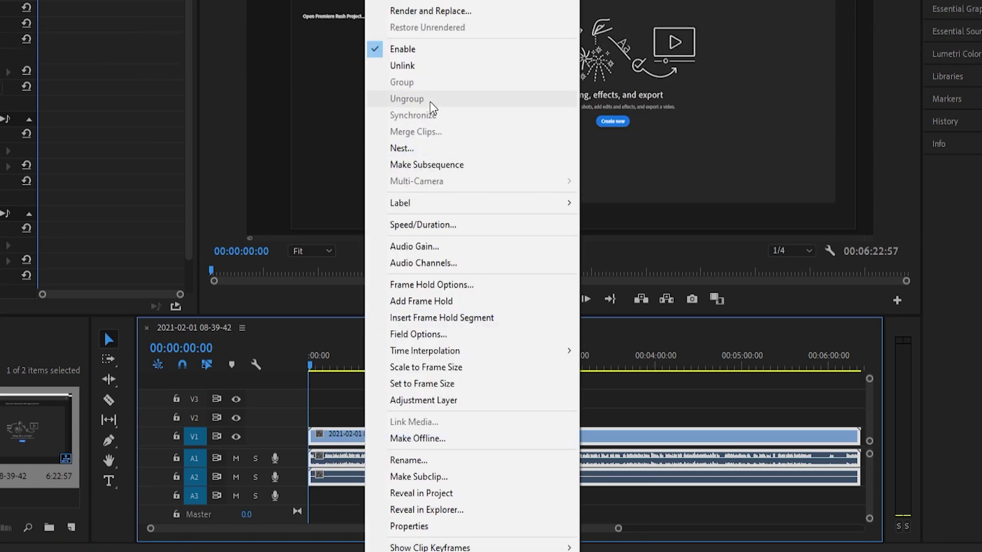
pyautogui.click(409, 66)
pyautogui.click(380, 459)
pyautogui.click(375, 481)
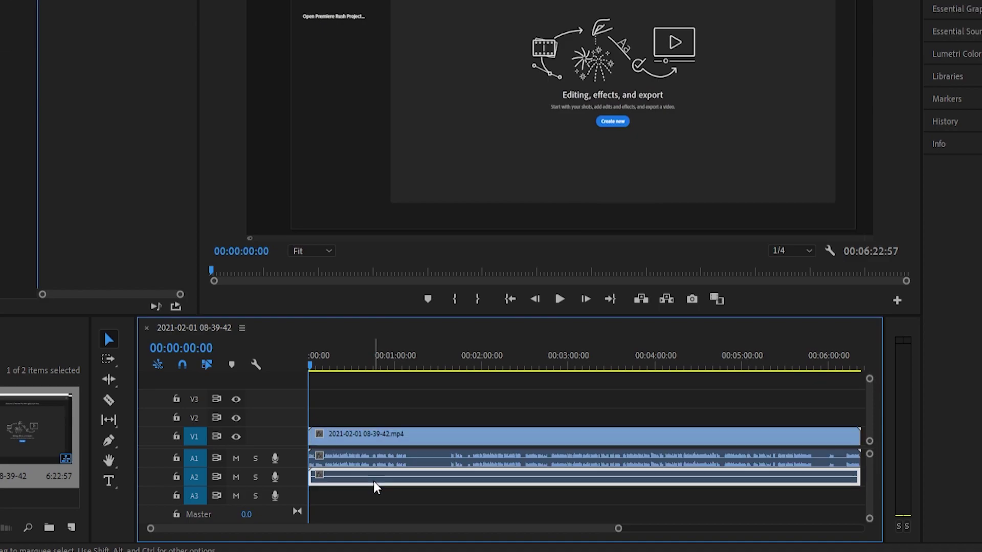
pyautogui.press('Delete')
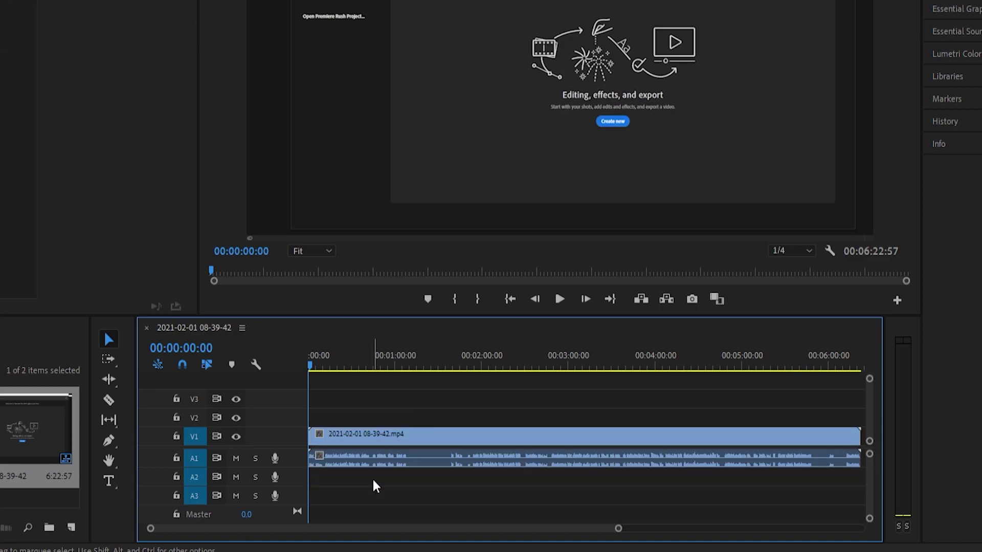
# - Try deleting only the video clip on track V1 and undo the deletion
pyautogui.click(361, 447)
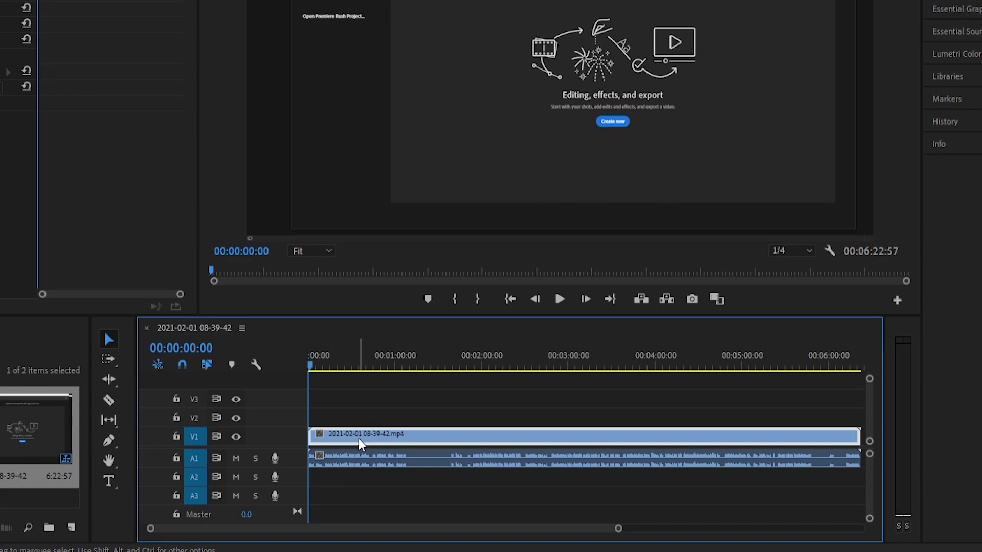
pyautogui.press('Delete')
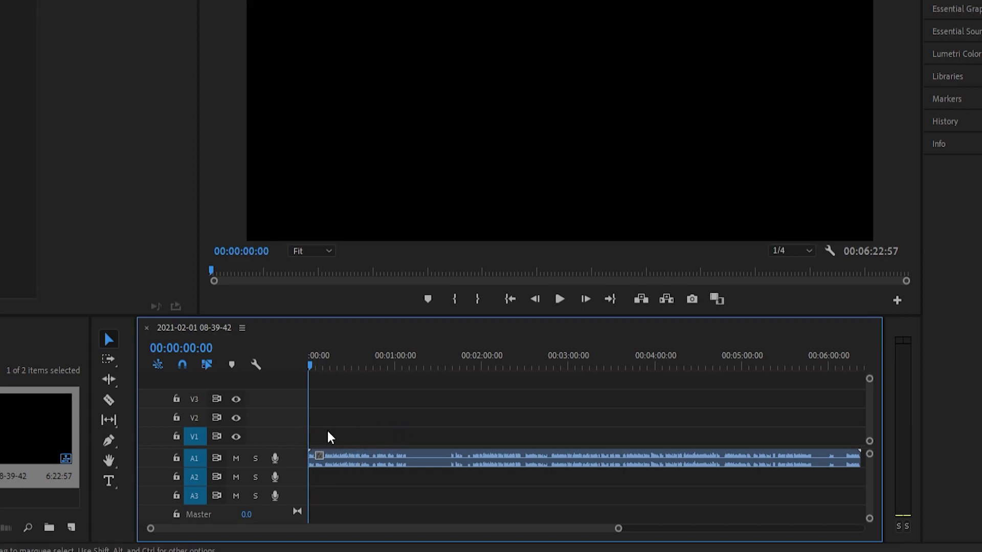
pyautogui.hotkey('ctrl', 'z')
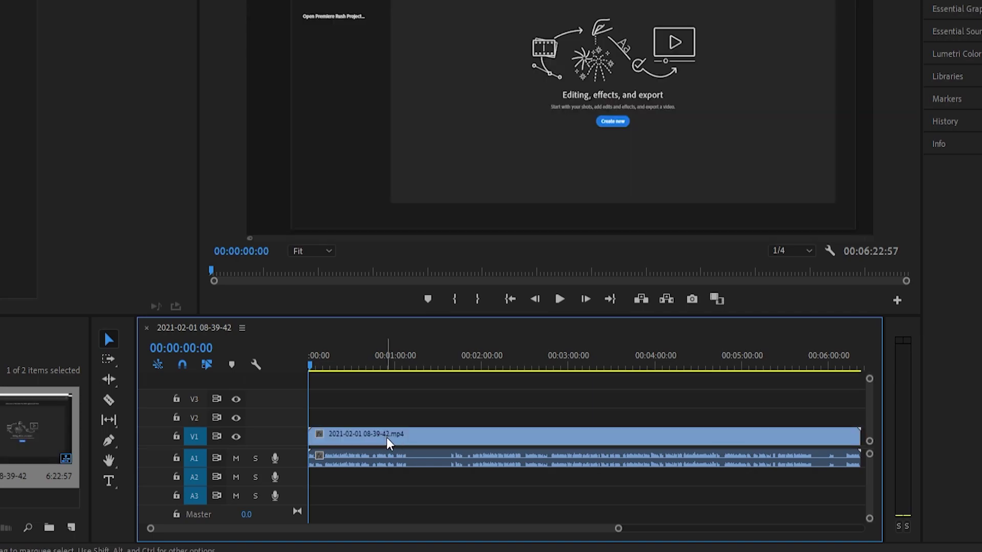
# - Link the video clip on V1 and the audio clip on A1 together again
pyautogui.click(377, 409)
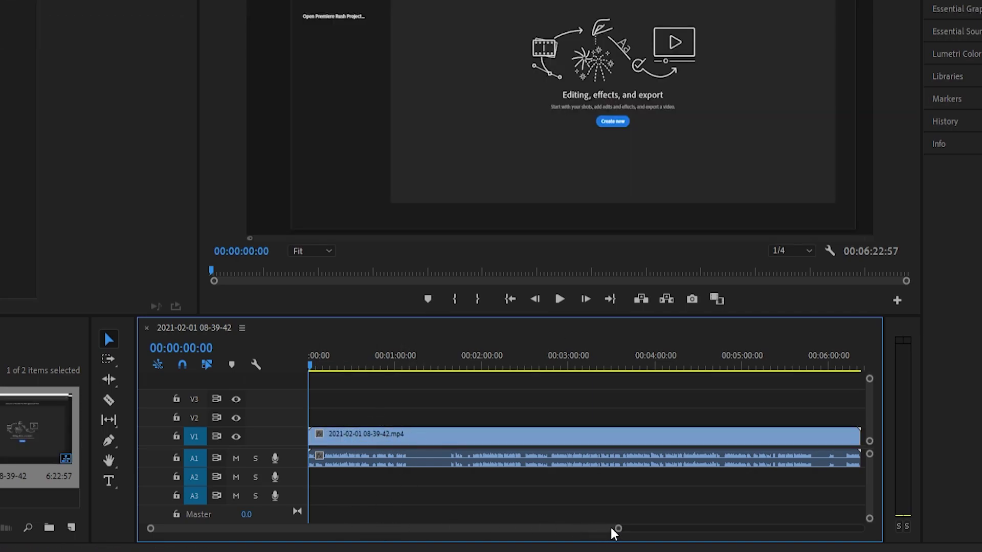
pyautogui.moveTo(445, 407); pyautogui.dragTo(402, 457)
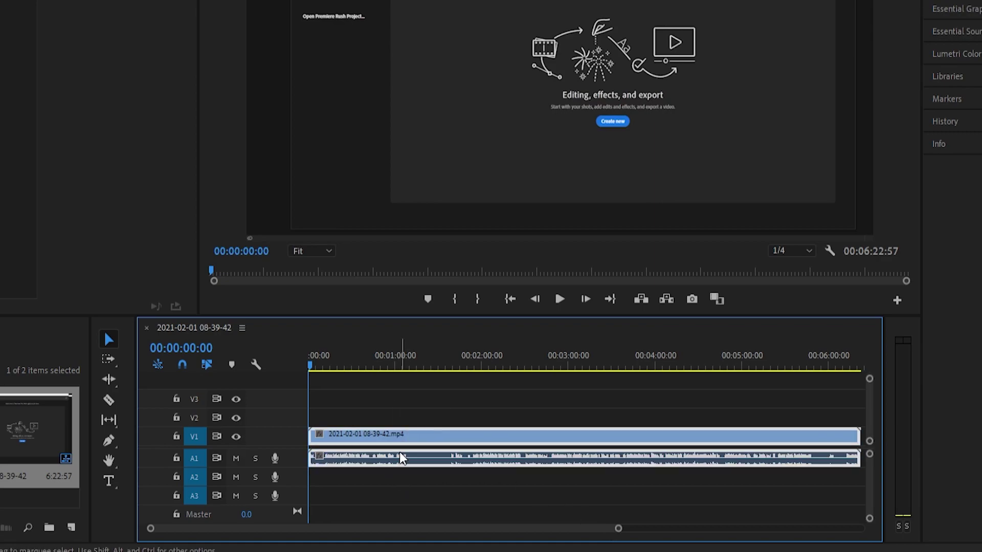
pyautogui.moveTo(475, 395); pyautogui.dragTo(446, 473)
pyautogui.rightClick(397, 433)
pyautogui.click(435, 91)
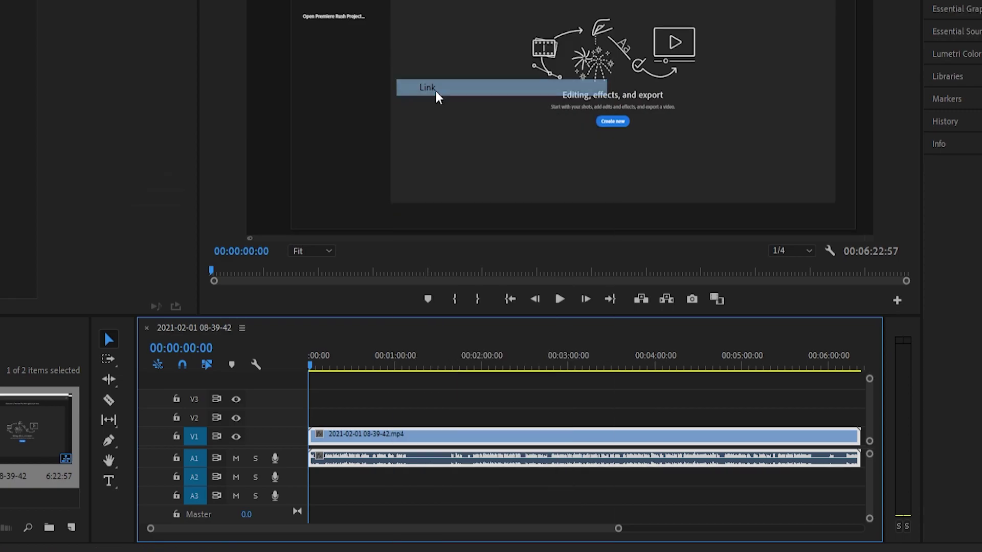
pyautogui.click(109, 400)
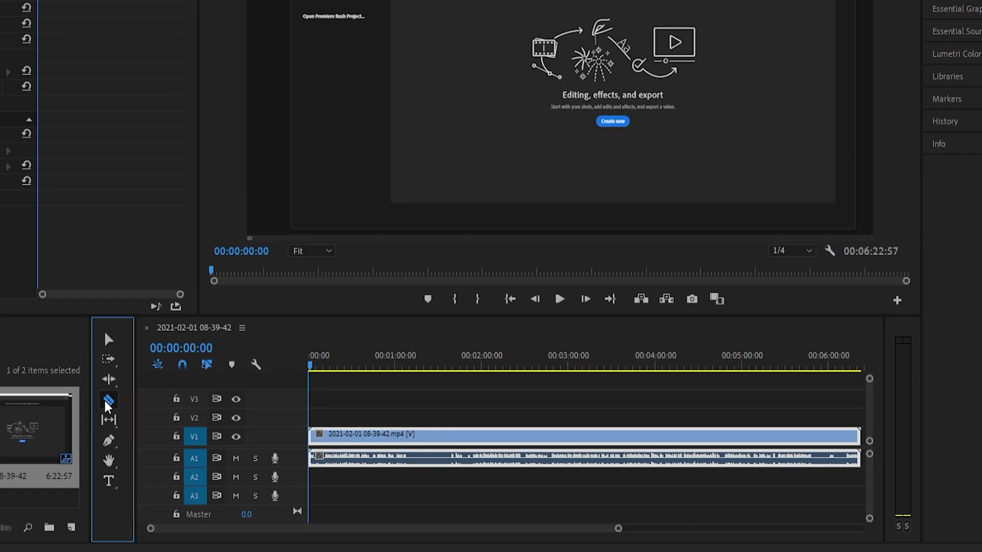
pyautogui.click(408, 439)
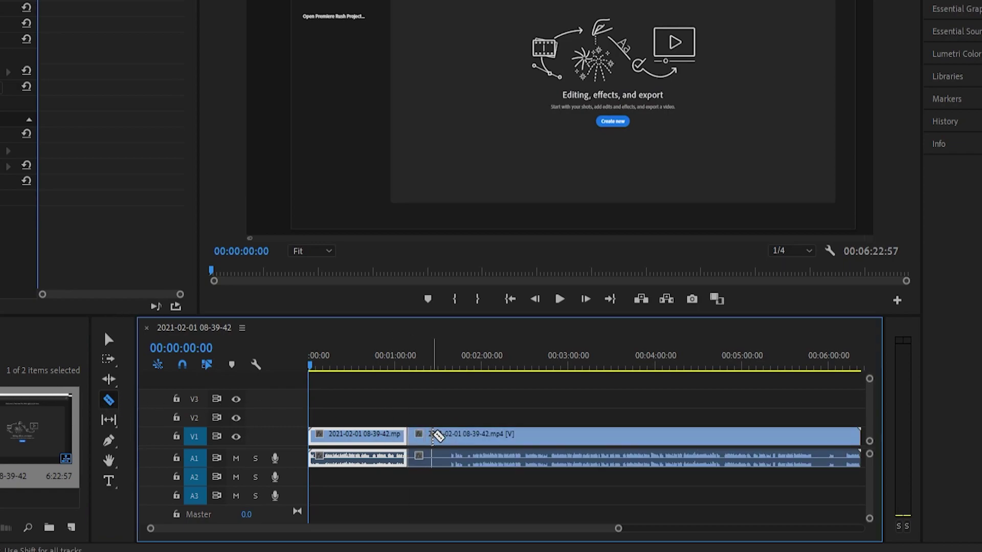
pyautogui.click(450, 435)
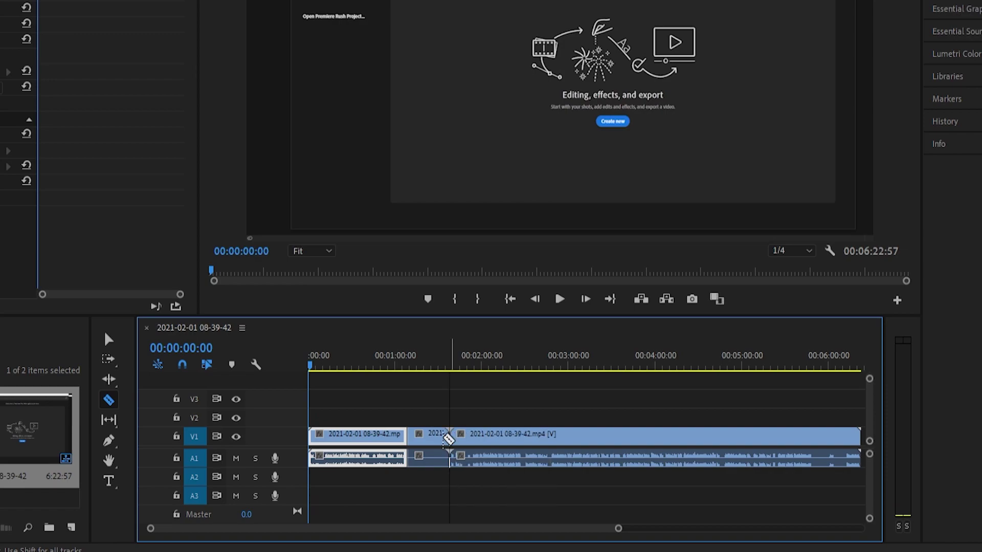
pyautogui.click(108, 340)
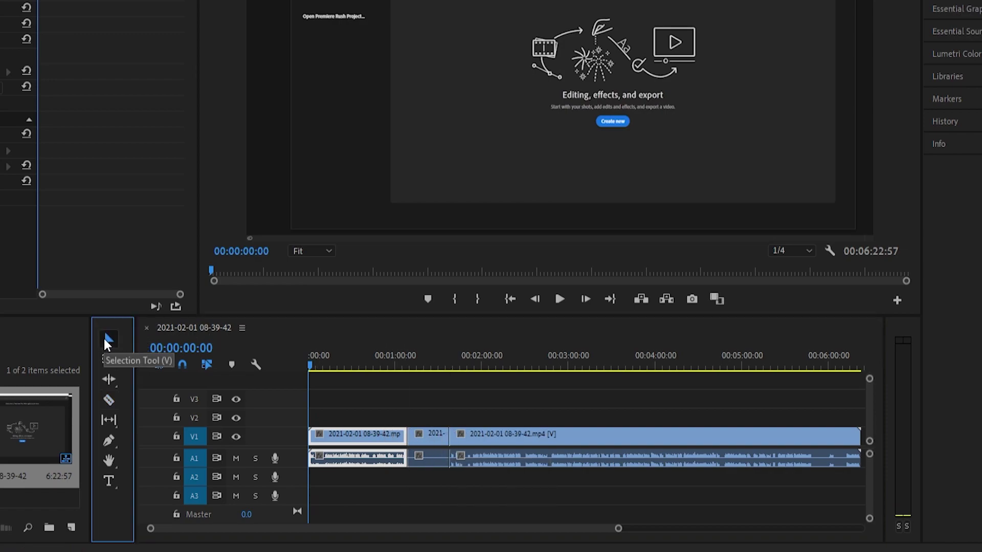
pyautogui.hotkey('ctrl', 'z')
pyautogui.hotkey('ctrl', 'z')
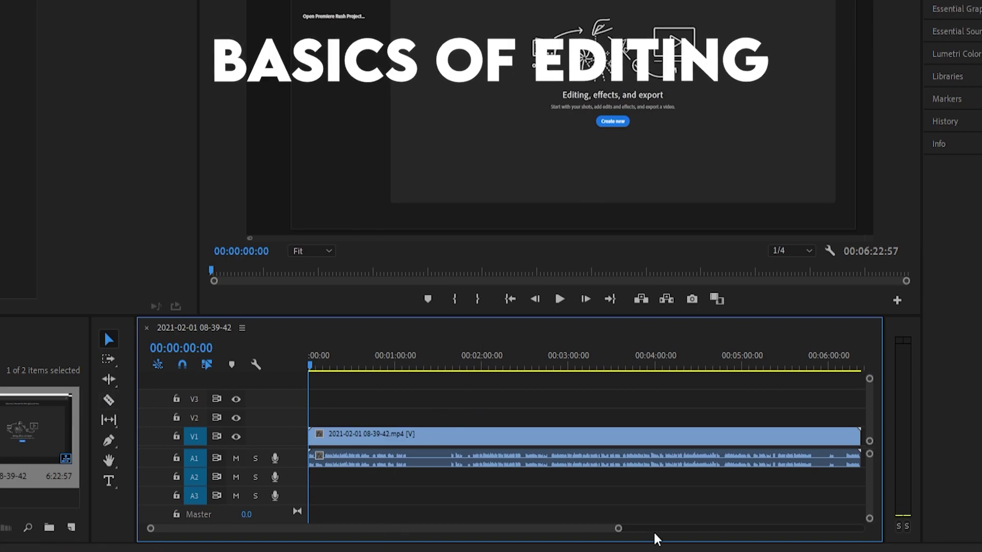
# - Trim about one second from the start of the clip, move it back to the beginning of the timeline and play it
pyautogui.moveTo(627, 532); pyautogui.dragTo(492, 523)
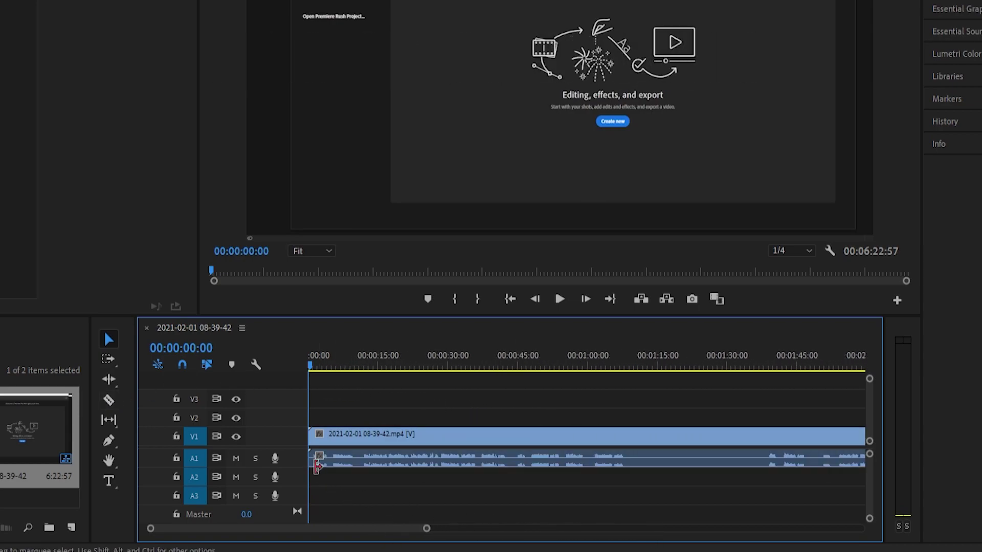
pyautogui.moveTo(318, 466); pyautogui.dragTo(319, 463)
pyautogui.moveTo(360, 438); pyautogui.dragTo(310, 437)
pyautogui.press('space')
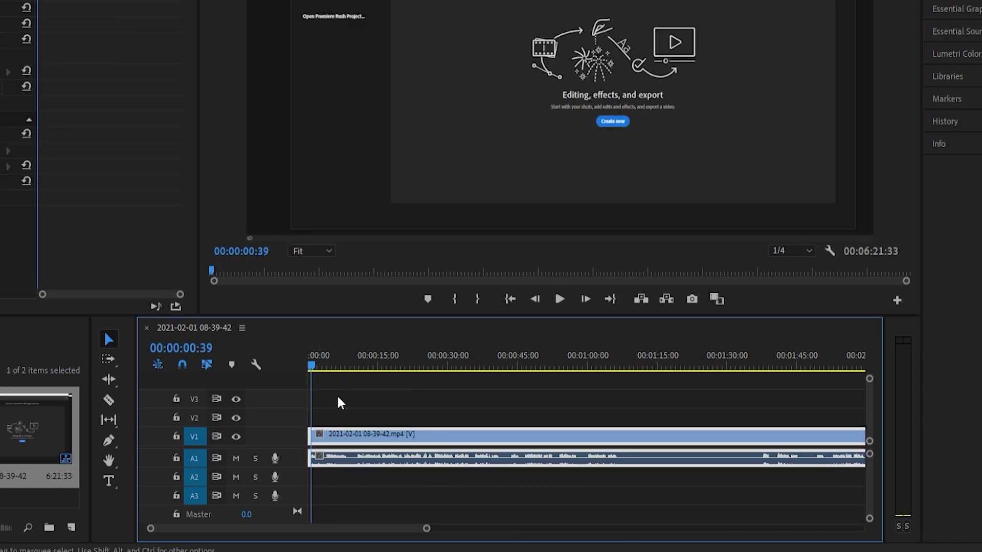
# - Play the clip up to 00:00:08:50, try a Razor cut there and undo it
pyautogui.moveTo(372, 357); pyautogui.dragTo(342, 366)
pyautogui.press('space')
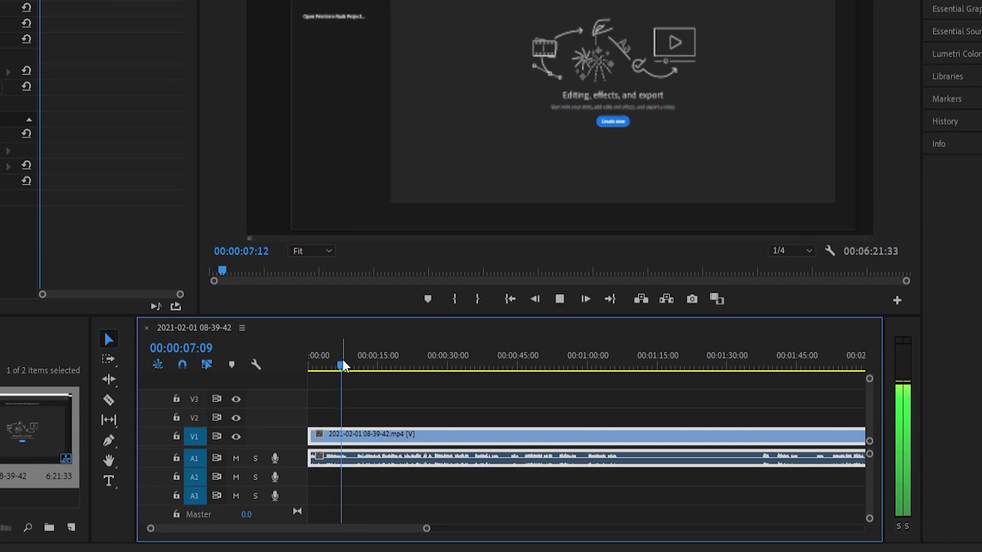
pyautogui.press('space')
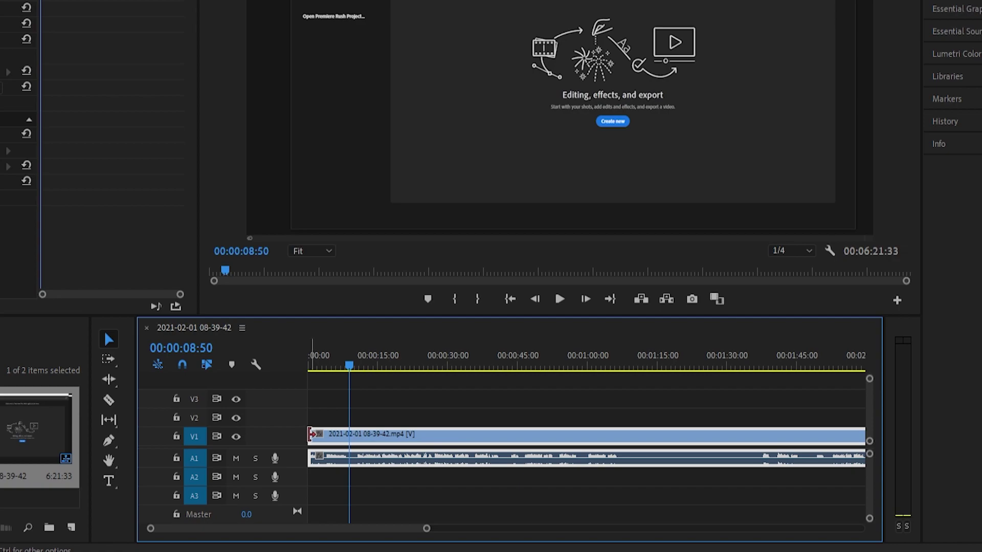
pyautogui.click(108, 400)
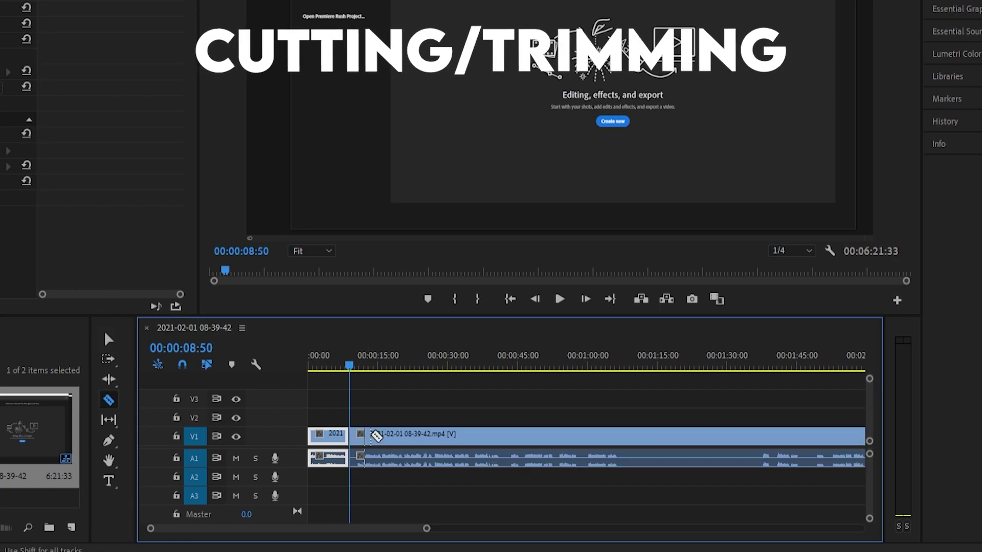
pyautogui.press('v')
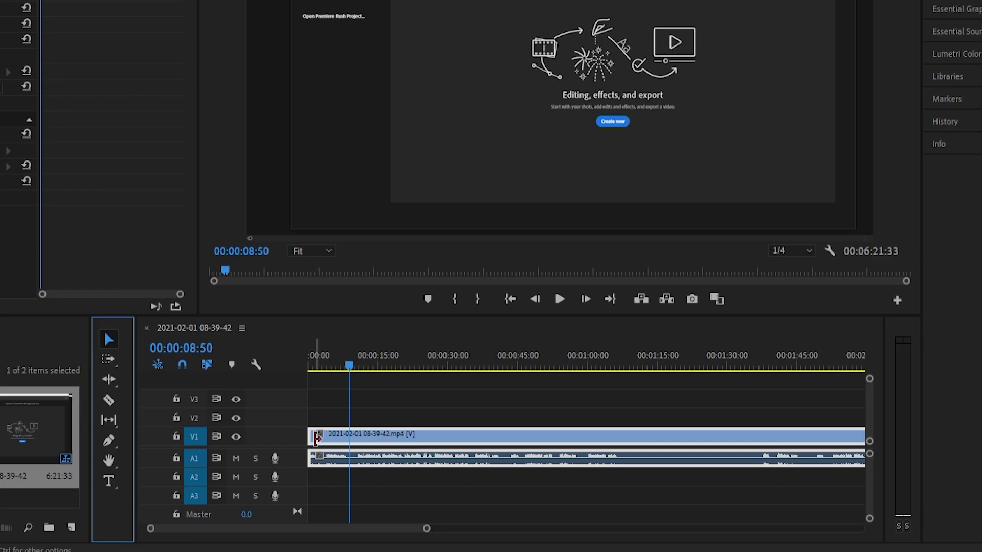
# - Trim about 9.5 seconds from the start of the clip and move the remainder to the beginning of the timeline
pyautogui.moveTo(314, 436); pyautogui.dragTo(355, 438)
pyautogui.hotkey('ctrl', 'z')
pyautogui.click(403, 435)
pyautogui.moveTo(441, 439); pyautogui.dragTo(287, 454)
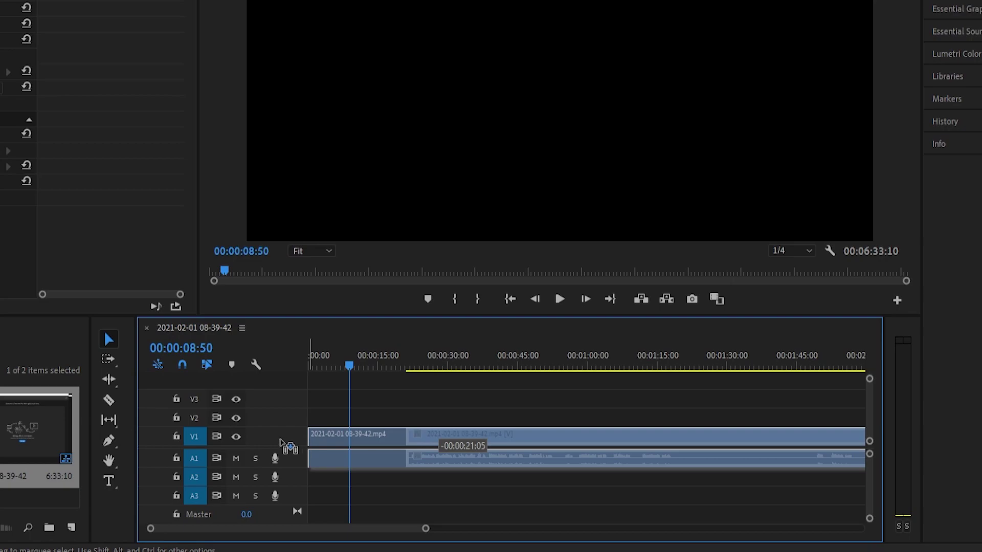
# - Play the sequence from the beginning and trim about one second of silence from the clip's start
pyautogui.press('Home')
pyautogui.press('space')
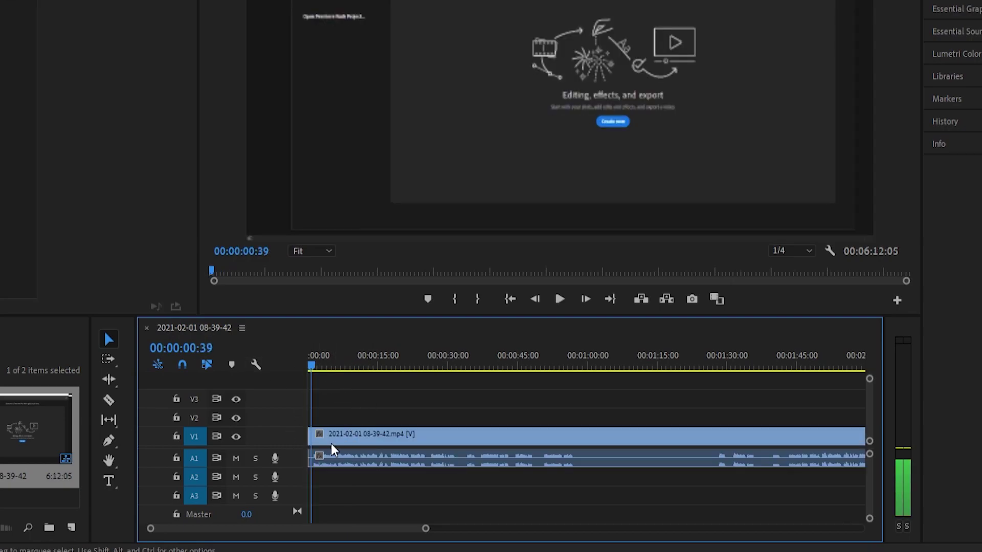
pyautogui.press('space')
pyautogui.moveTo(426, 530); pyautogui.dragTo(314, 532)
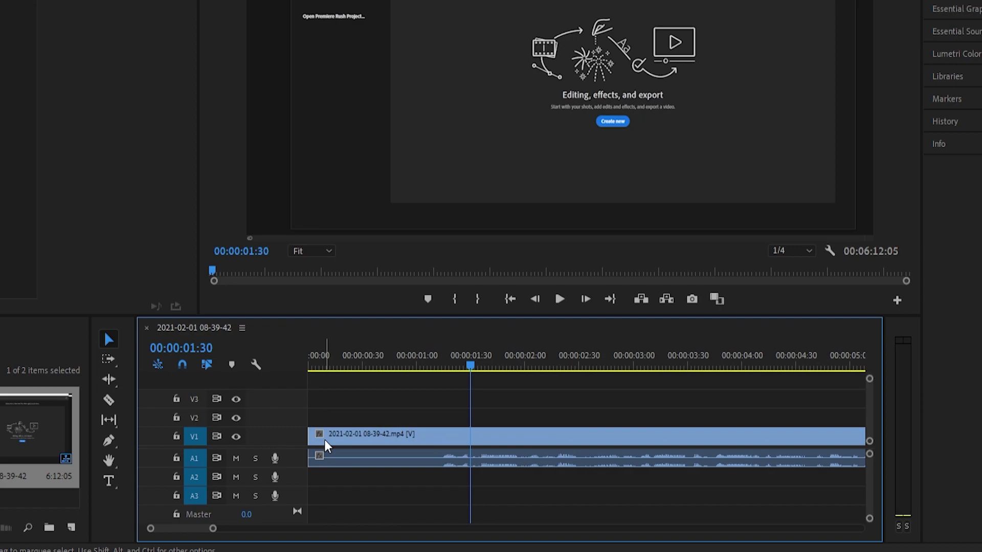
pyautogui.moveTo(309, 435); pyautogui.dragTo(431, 435)
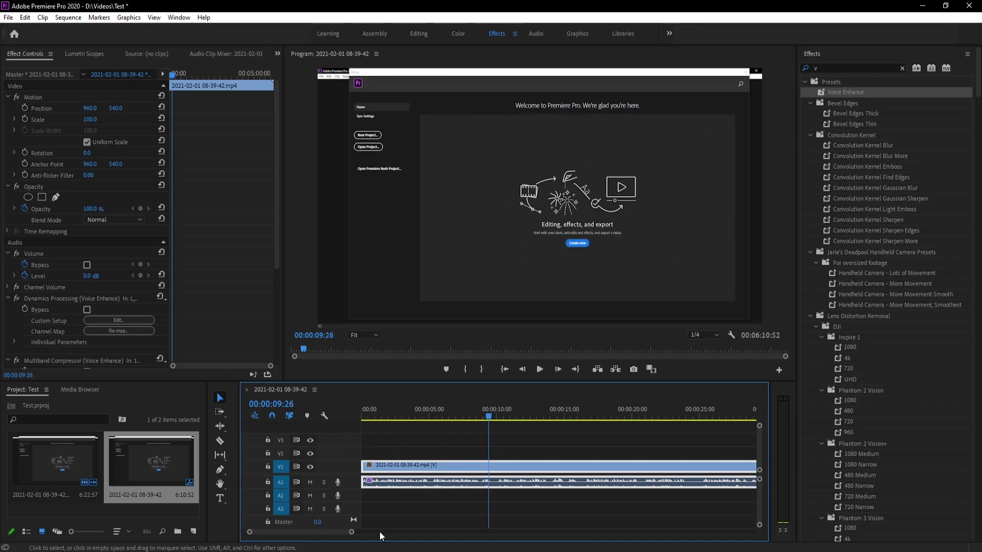
# - Switch to the browser and capture the Adobe Premiere Pro poll on the CAMBIT Creates community page with Snipping Tool
pyautogui.moveTo(264, 551)
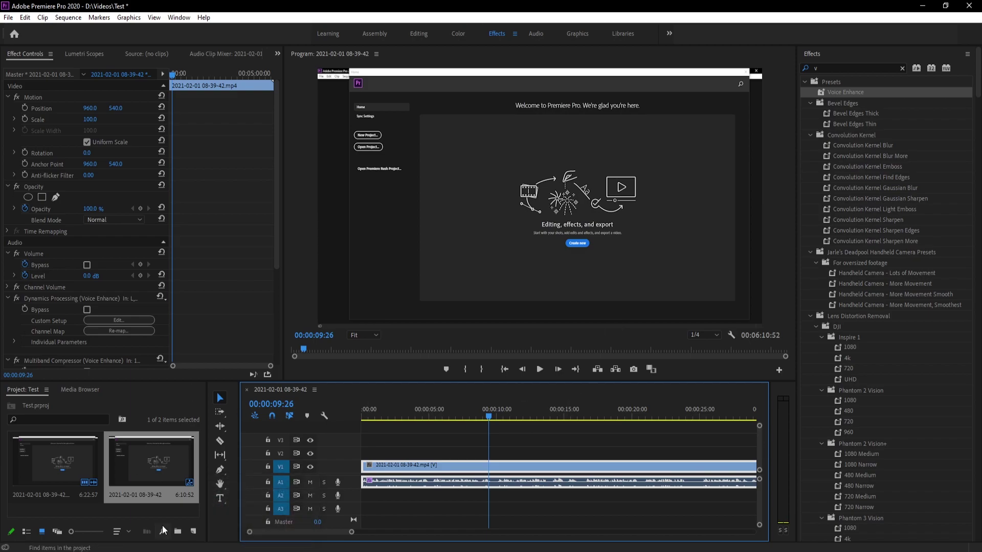
pyautogui.click(267, 550)
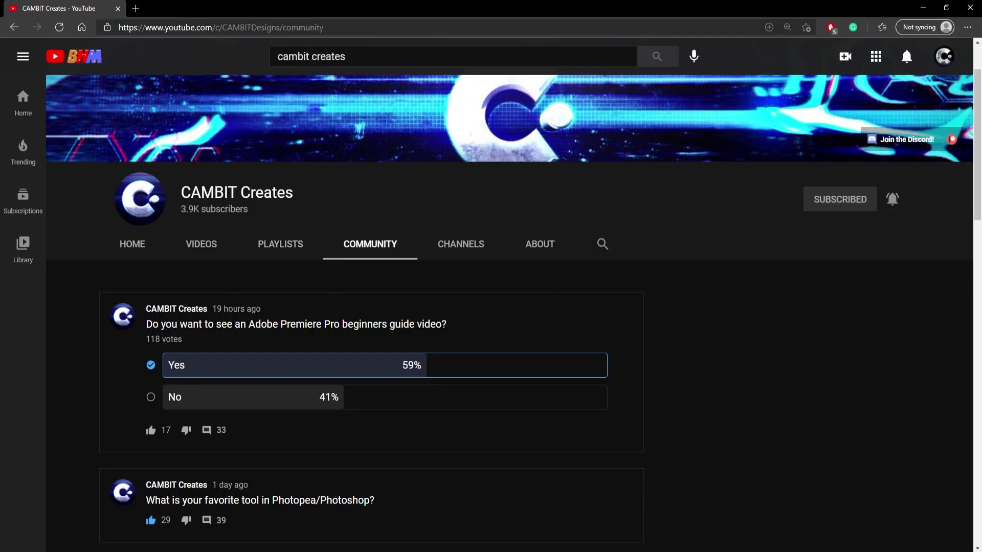
pyautogui.press('super')
pyautogui.write('sn')
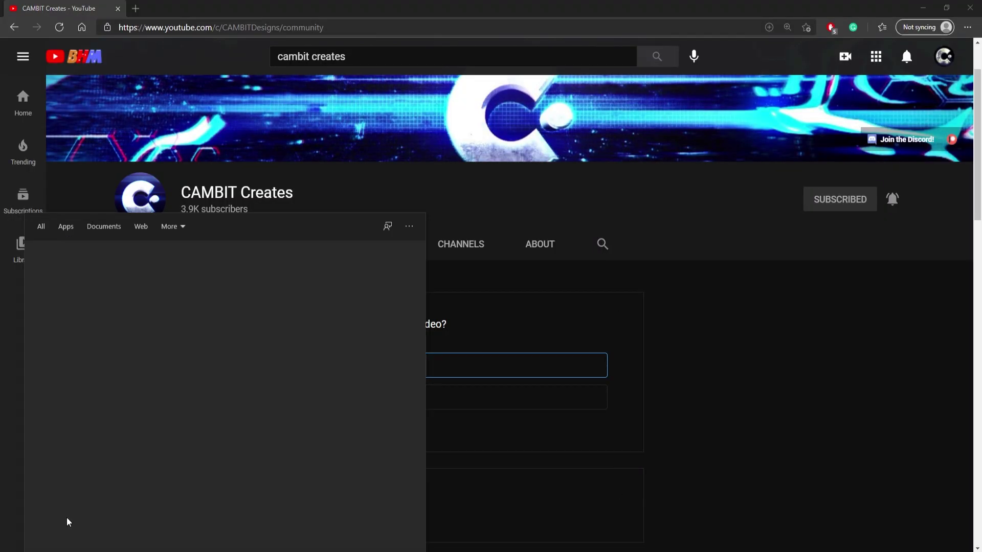
pyautogui.click(79, 272)
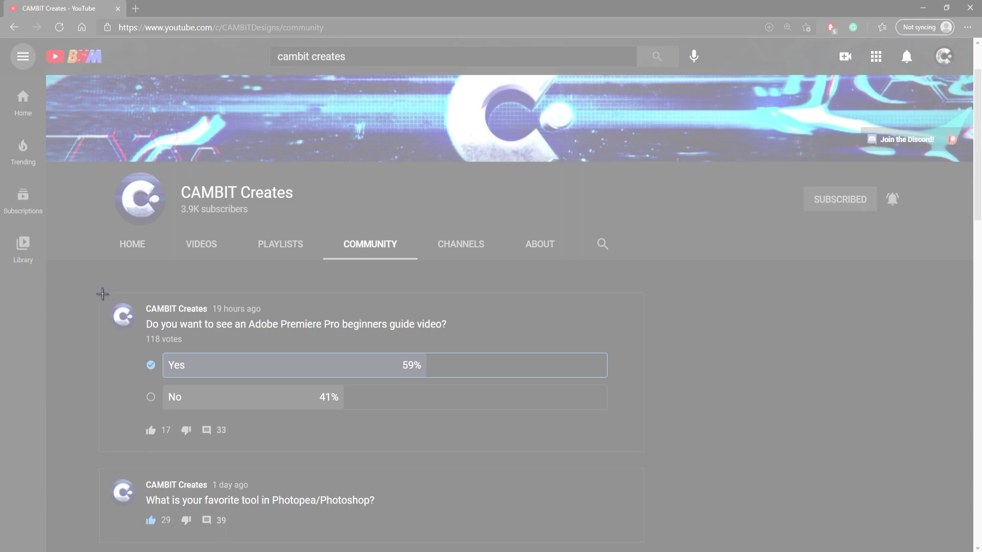
pyautogui.moveTo(106, 296); pyautogui.dragTo(620, 445)
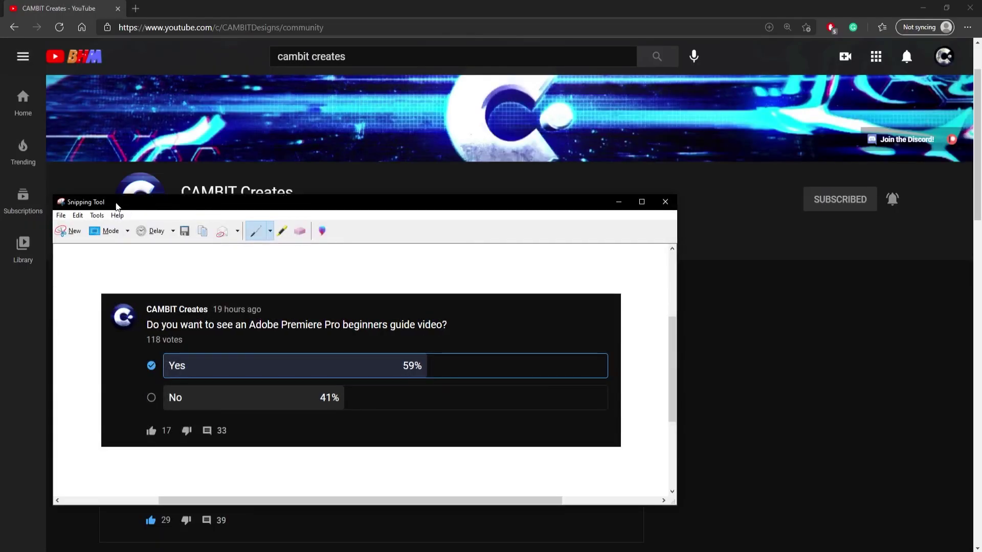
# - Save the snip to the Desktop as a PNG named Capture and close Snipping Tool
pyautogui.click(59, 217)
pyautogui.click(77, 244)
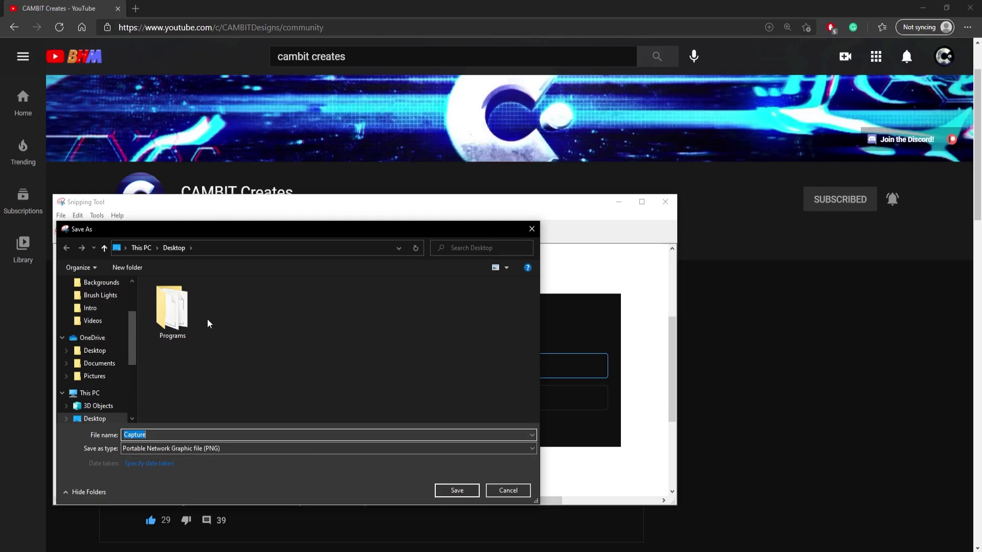
pyautogui.scroll(2, 95, 358)
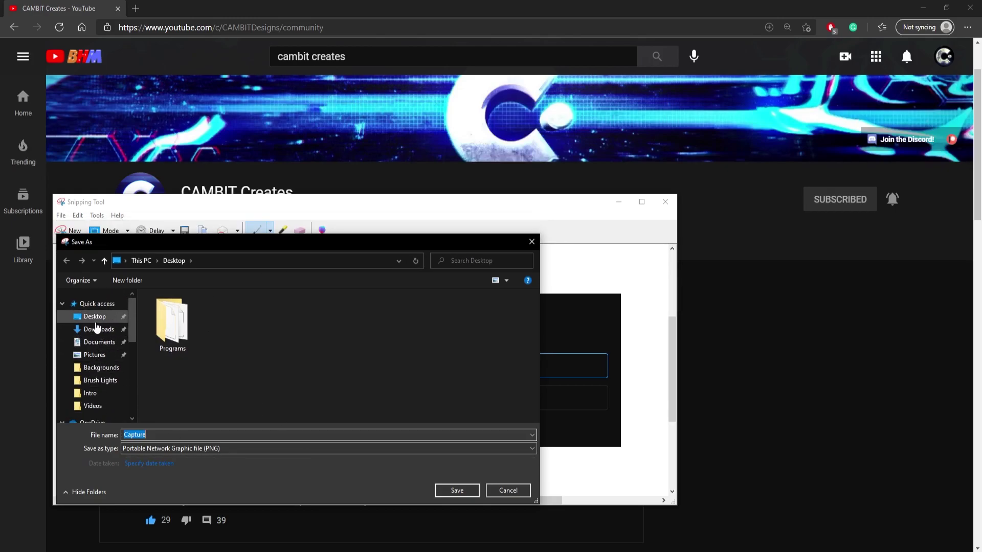
pyautogui.click(88, 321)
pyautogui.click(455, 492)
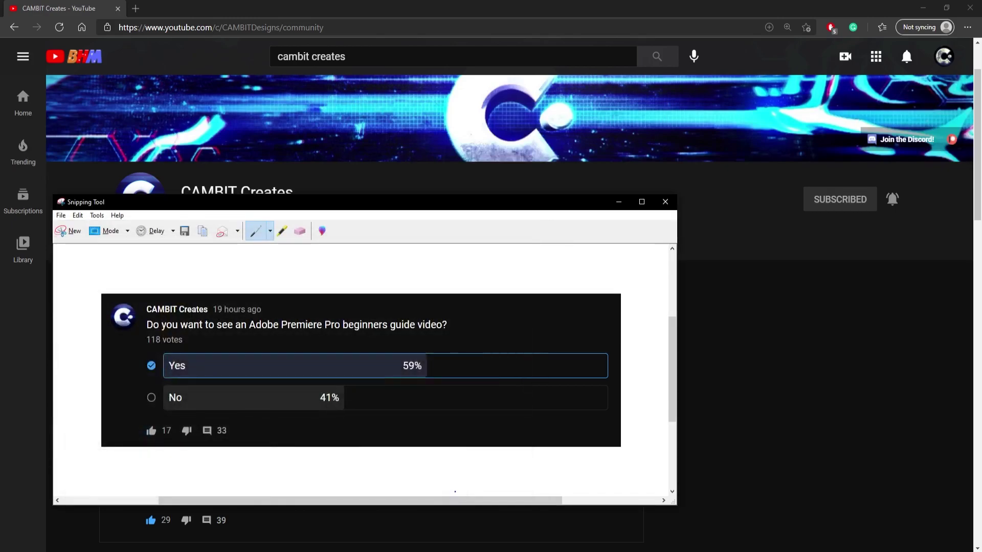
pyautogui.click(664, 202)
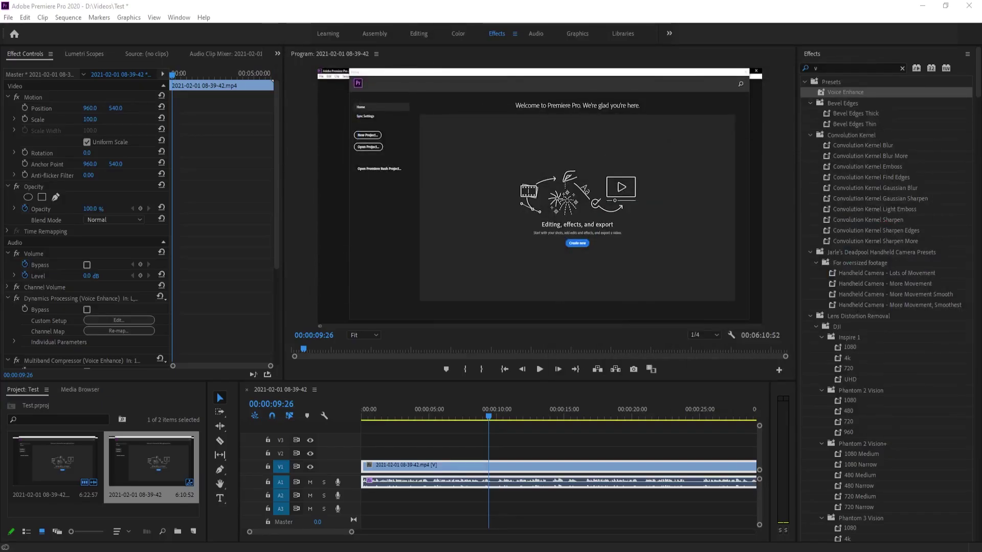
# - Uncover the desktop beside Premiere Pro and place the Capture image on track V2, starting at about 00:00:08
pyautogui.moveTo(169, 6); pyautogui.dragTo(192, 4)
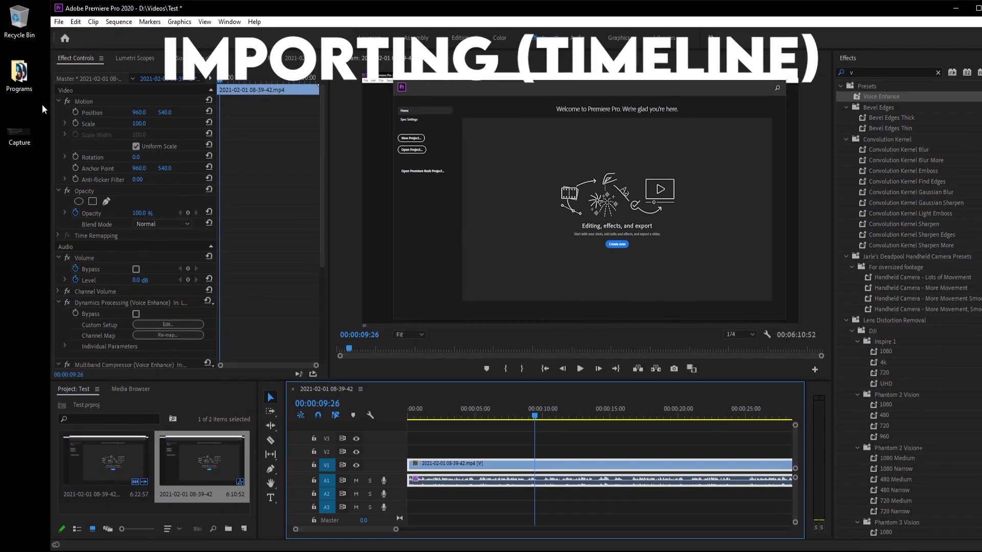
pyautogui.moveTo(14, 126); pyautogui.dragTo(543, 461)
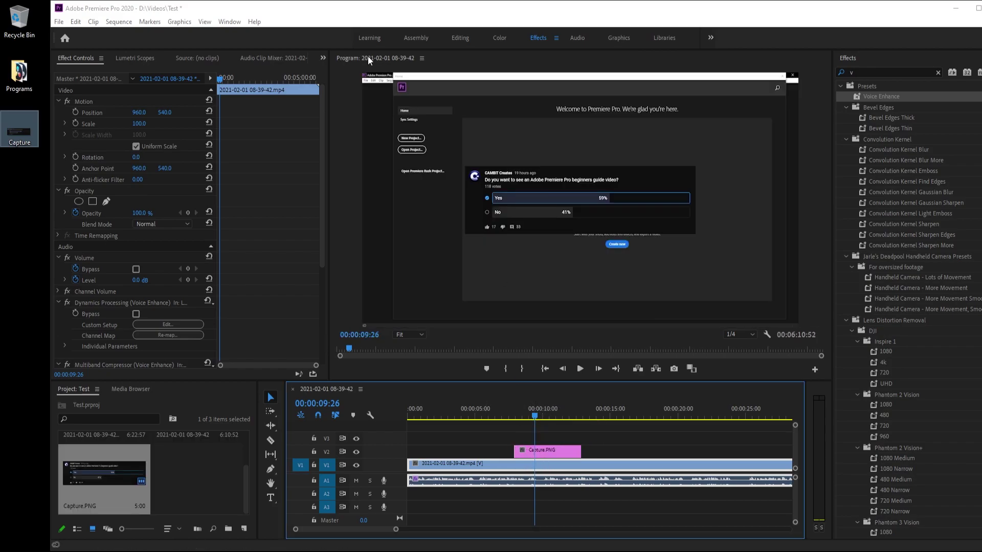
pyautogui.click(22, 85)
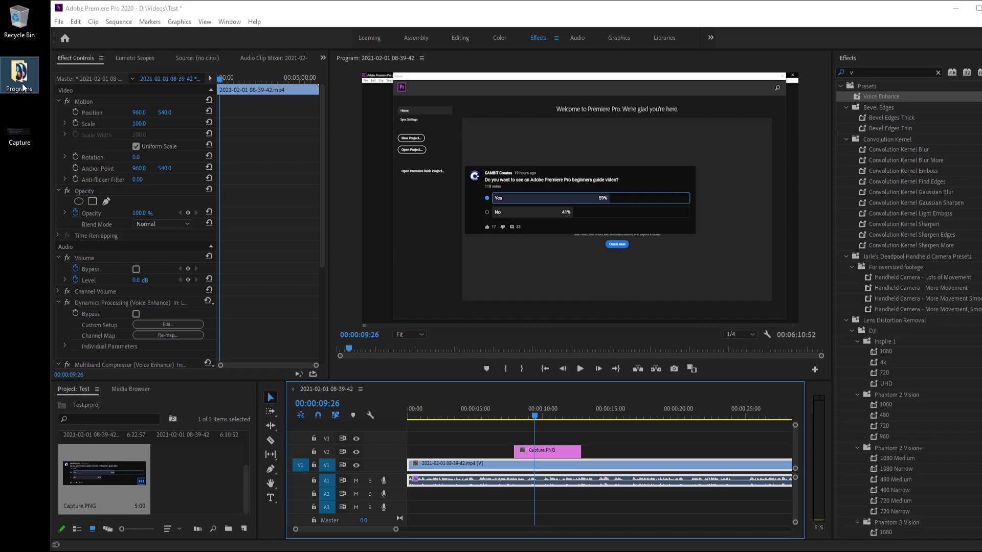
pyautogui.click(31, 139)
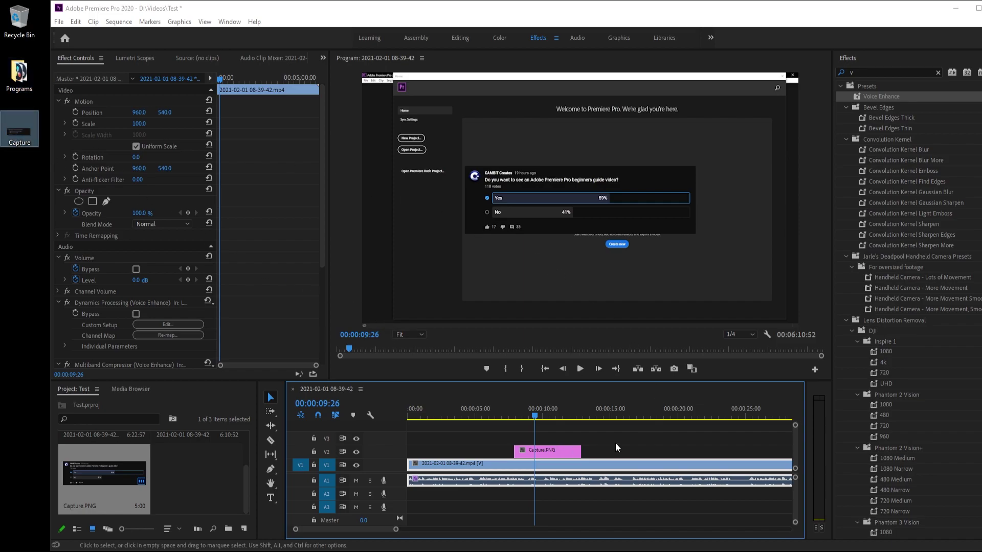
pyautogui.click(16, 145)
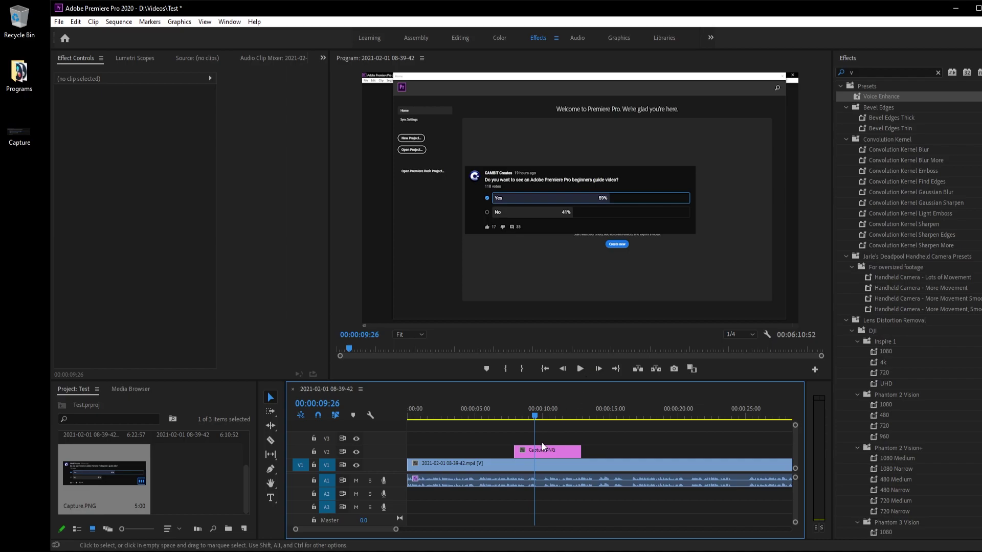
pyautogui.moveTo(515, 453)
pyautogui.mouseDown()
pyautogui.moveTo(474, 442)
pyautogui.moveTo(514, 452)
pyautogui.mouseUp()
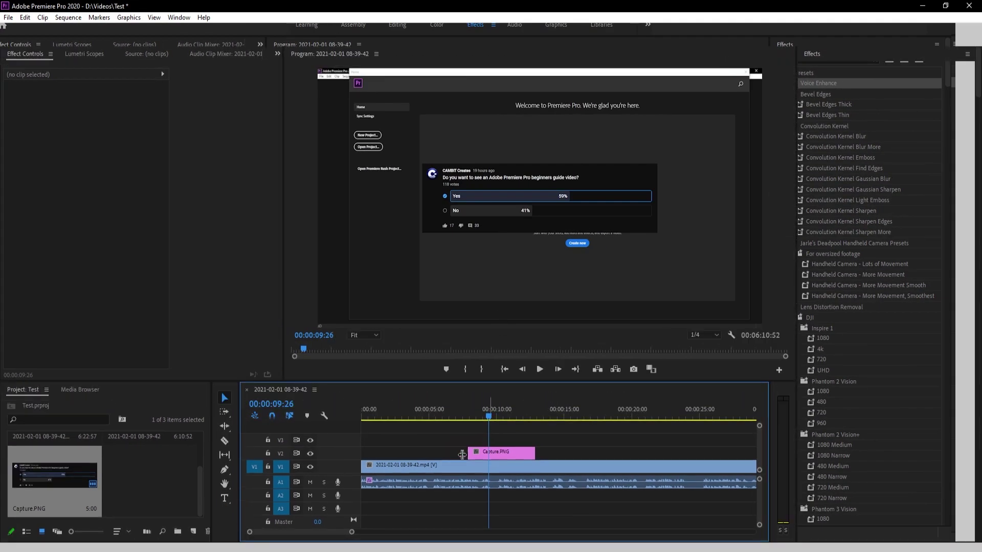
# - Play the section of the sequence around the Capture.PNG clip to check the overlaid image's preview quality
pyautogui.moveTo(354, 532); pyautogui.dragTo(332, 532)
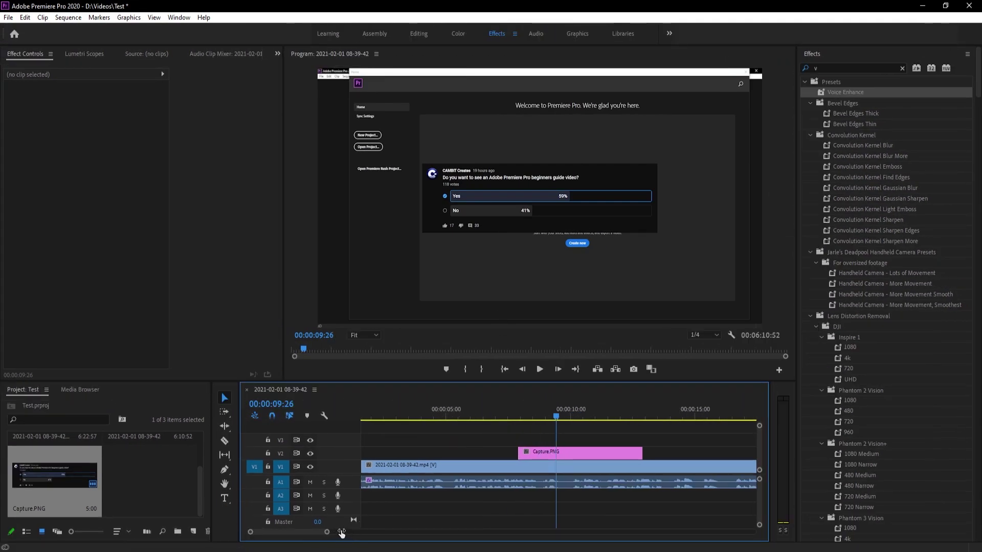
pyautogui.click(493, 410)
pyautogui.press('space')
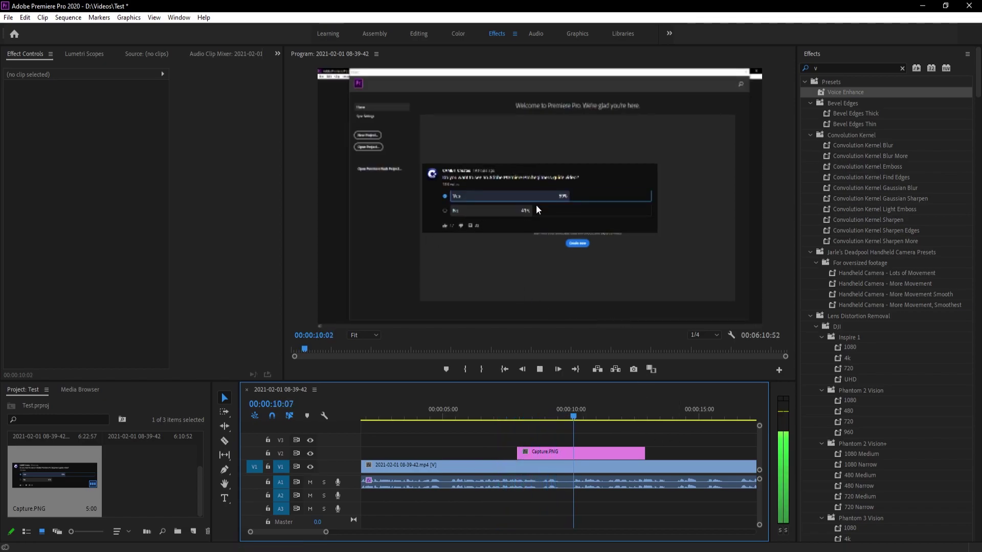
pyautogui.press('space')
pyautogui.moveTo(541, 412); pyautogui.dragTo(561, 414)
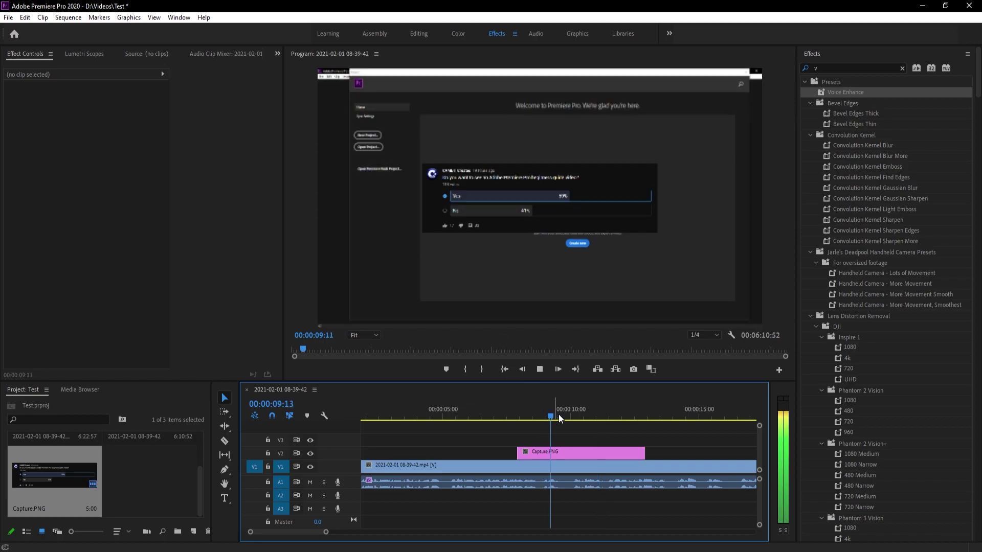
# - Set the Program monitor's playback resolution to Full and play the section just before the Capture.PNG clip
pyautogui.click(706, 333)
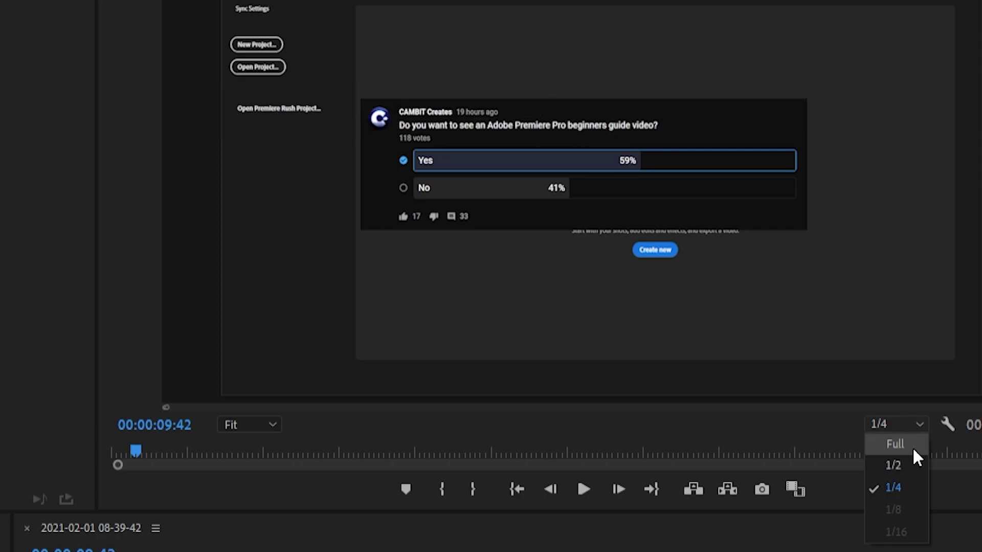
pyautogui.click(915, 428)
pyautogui.click(915, 427)
pyautogui.click(911, 449)
pyautogui.click(564, 545)
pyautogui.press('space')
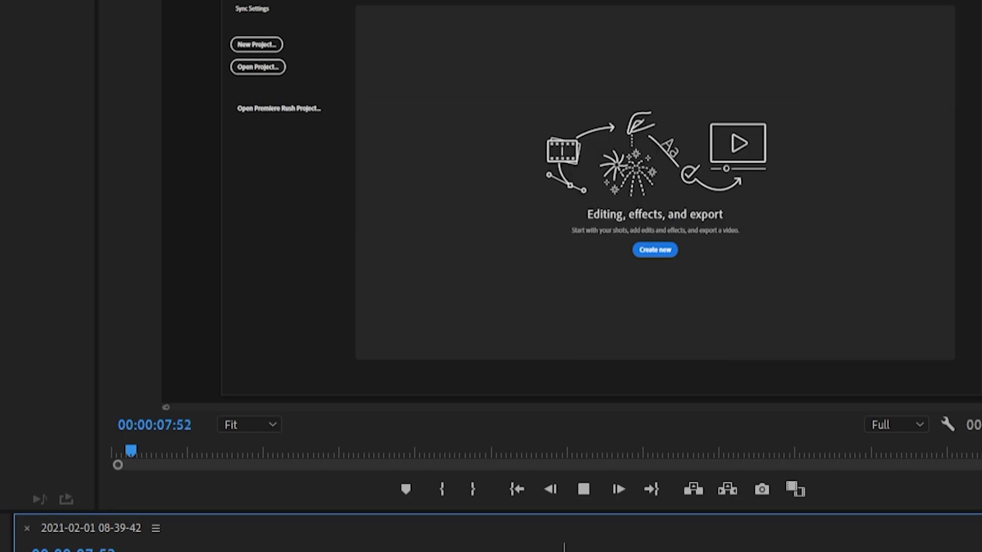
# - Stop playback over the Capture.PNG clip, set the Program monitor's playback resolution to 1/4 and resume playing
pyautogui.press('space')
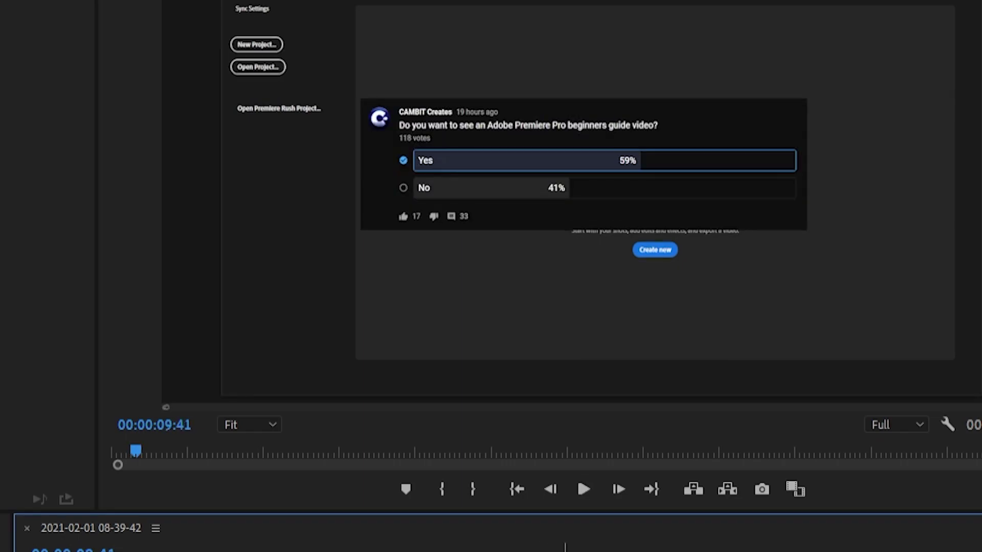
pyautogui.click(902, 425)
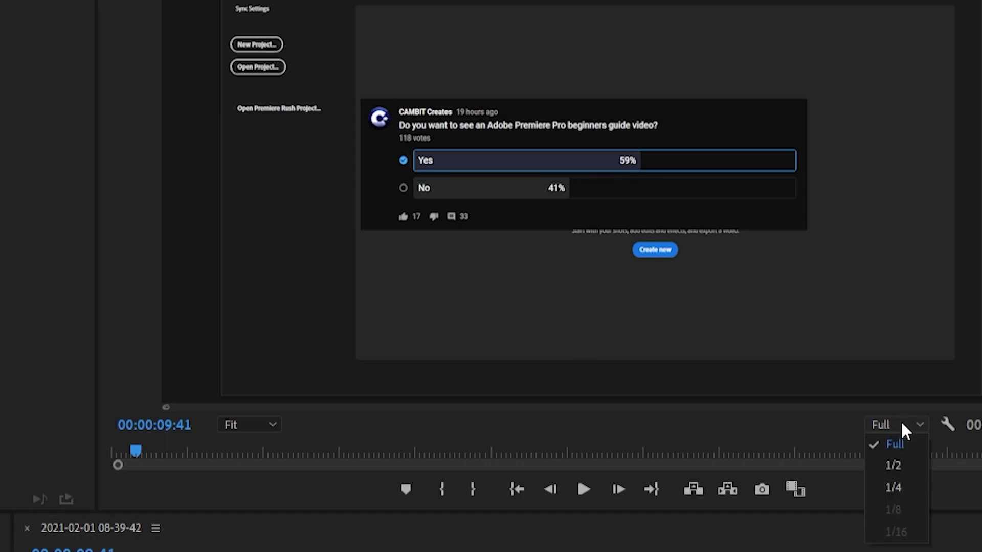
pyautogui.click(910, 485)
pyautogui.press('space')
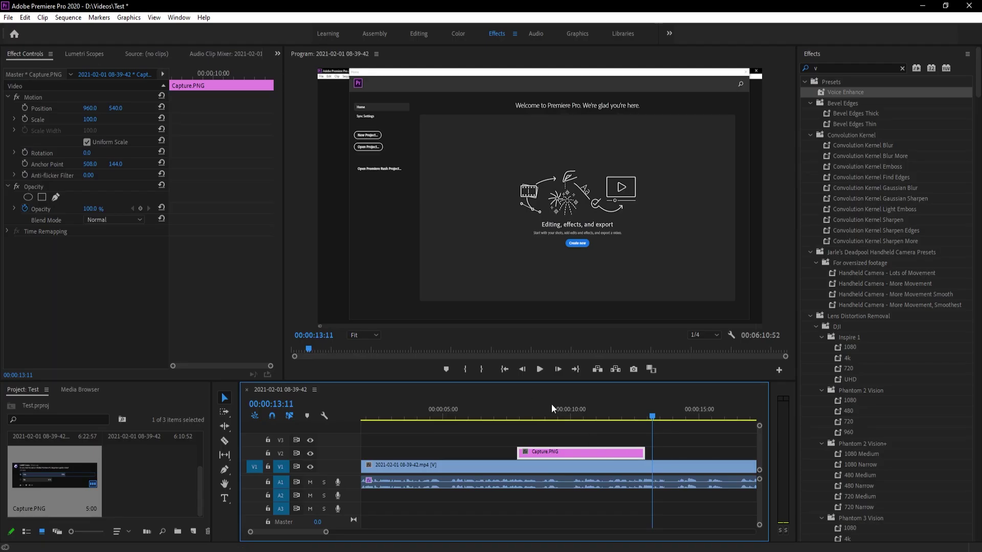
# - Use the Razor tool to cut the V1 video clip at the start and end of the Capture.PNG clip
pyautogui.click(568, 409)
pyautogui.click(224, 441)
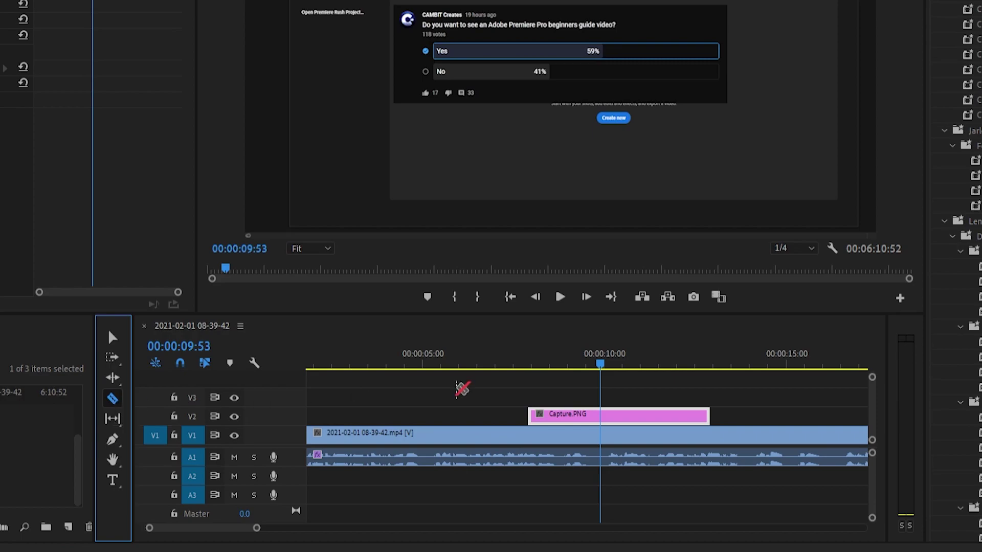
pyautogui.click(529, 439)
pyautogui.click(711, 435)
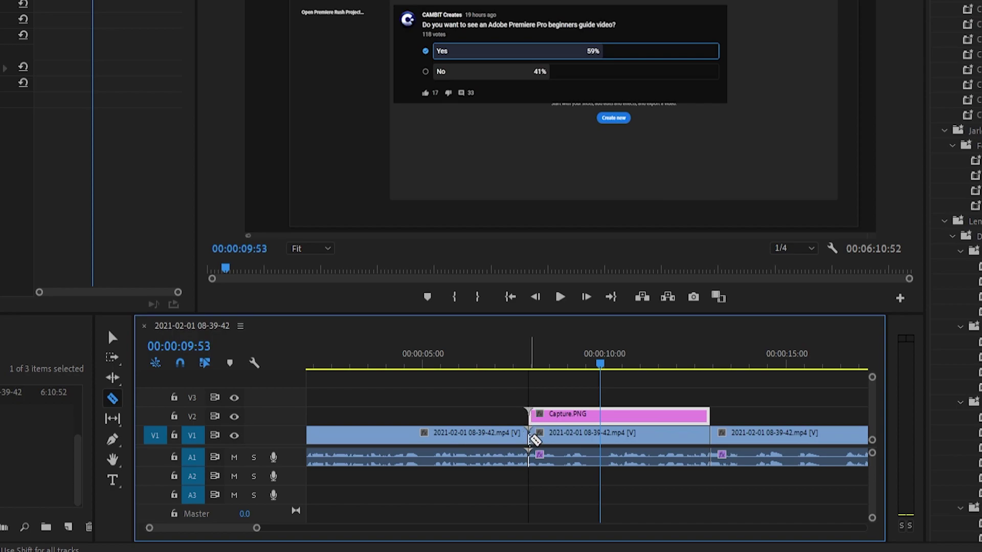
pyautogui.click(113, 337)
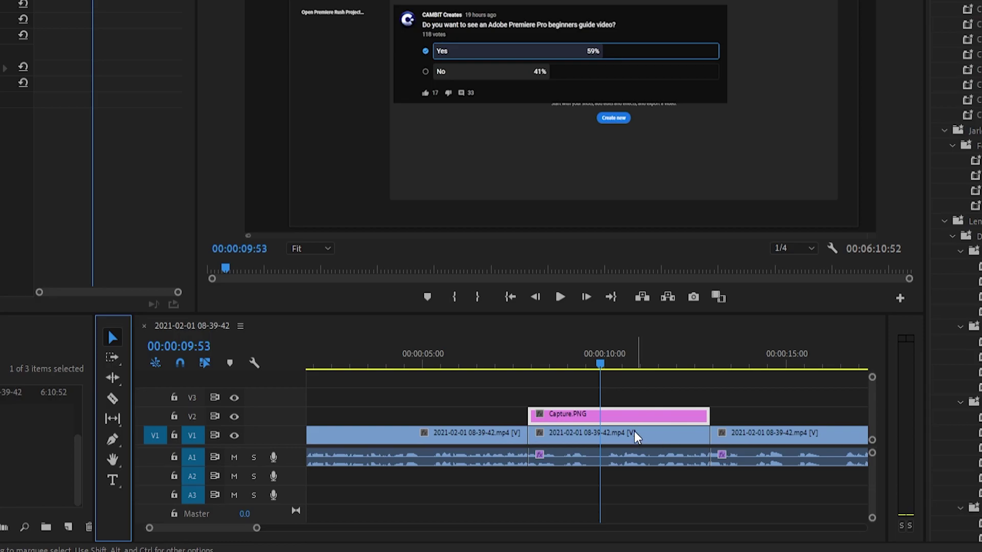
# - Search the effects for "camera blur" and apply Camera Blur to the V1 video segment beneath Capture.PNG
pyautogui.click(596, 436)
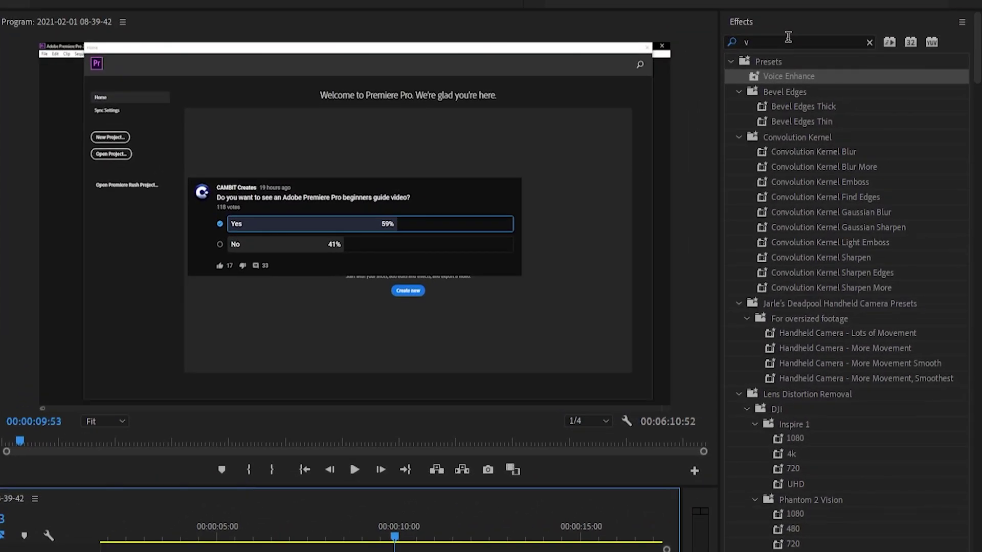
pyautogui.click(786, 40)
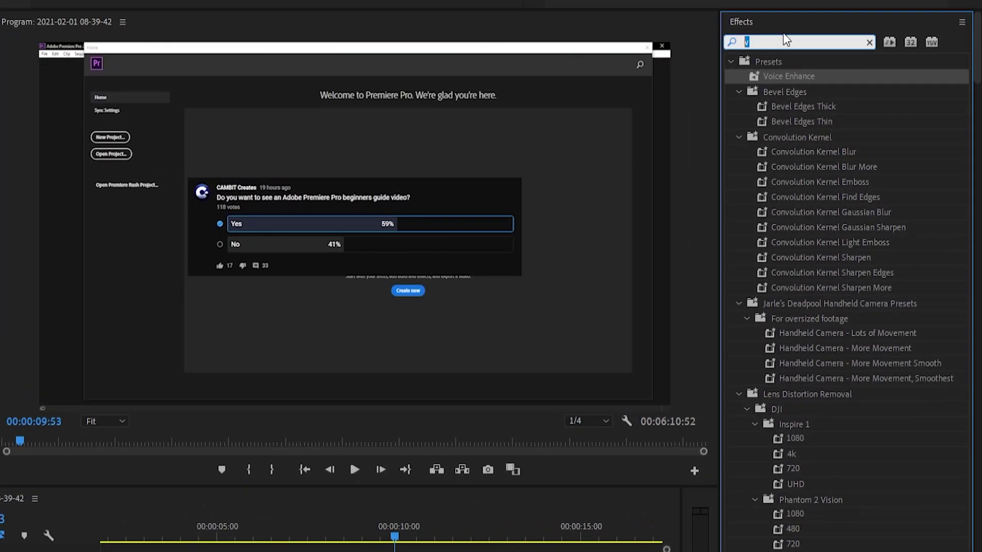
pyautogui.write('camera')
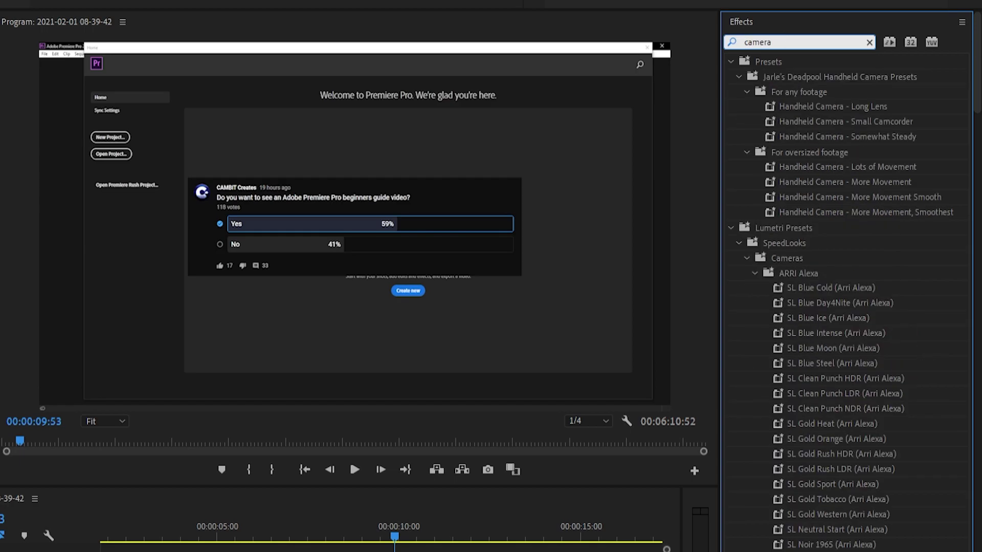
pyautogui.write(' blur')
pyautogui.click(772, 154)
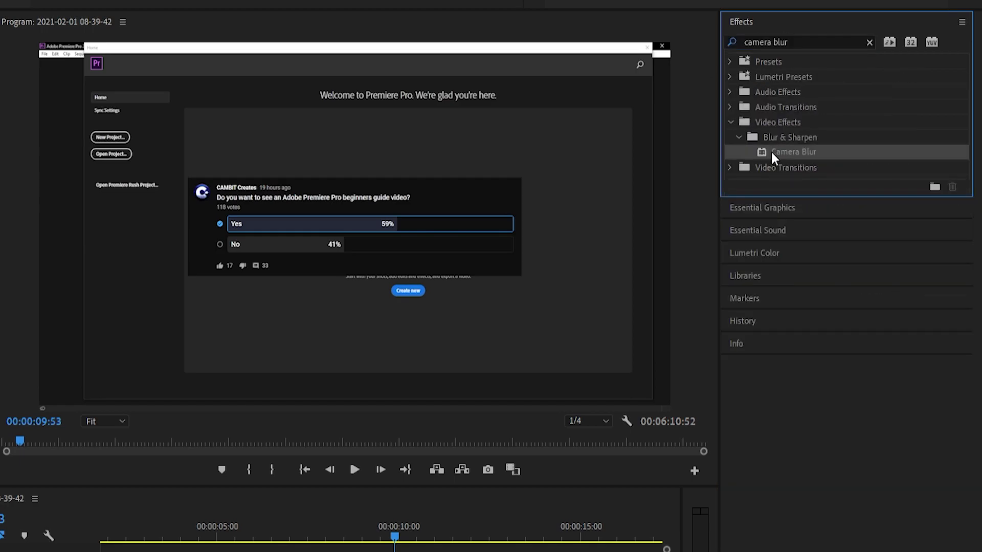
pyautogui.moveTo(459, 223); pyautogui.dragTo(363, 551)
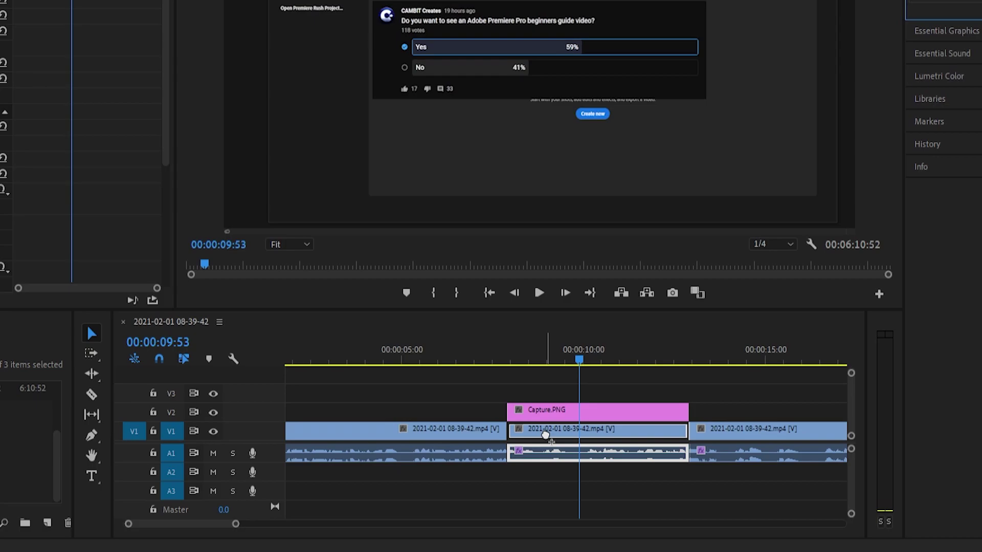
pyautogui.moveTo(546, 435); pyautogui.dragTo(546, 434)
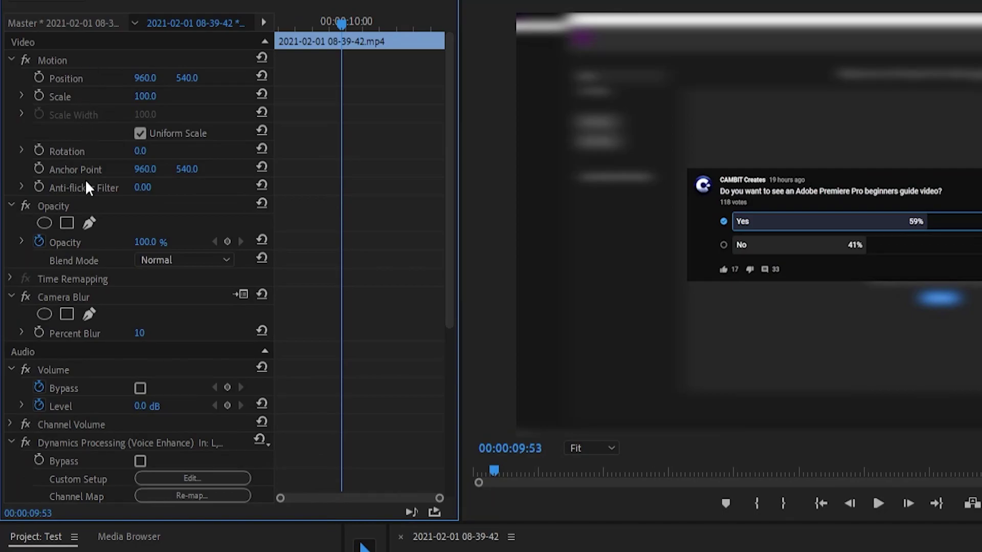
# - Collapse the Dynamics Processing, Multiband Compressor and Parametric Equalizer settings of the selected video segment
pyautogui.scroll(-10, 86, 184)
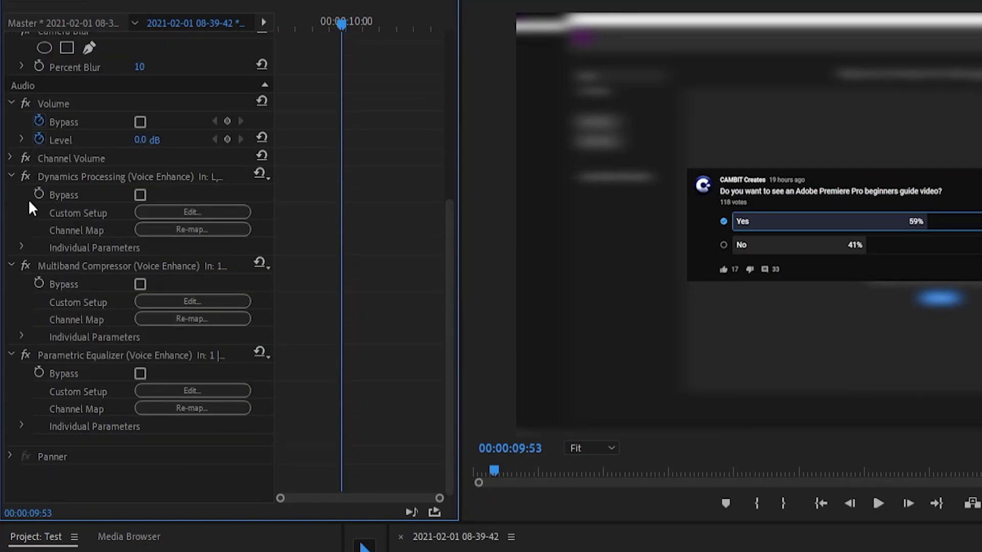
pyautogui.click(12, 176)
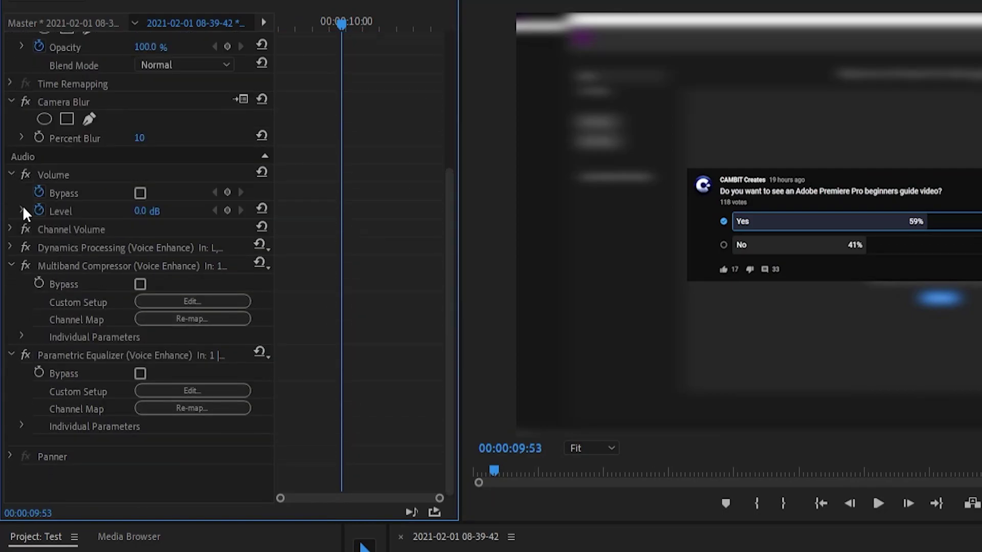
pyautogui.click(11, 266)
pyautogui.click(11, 351)
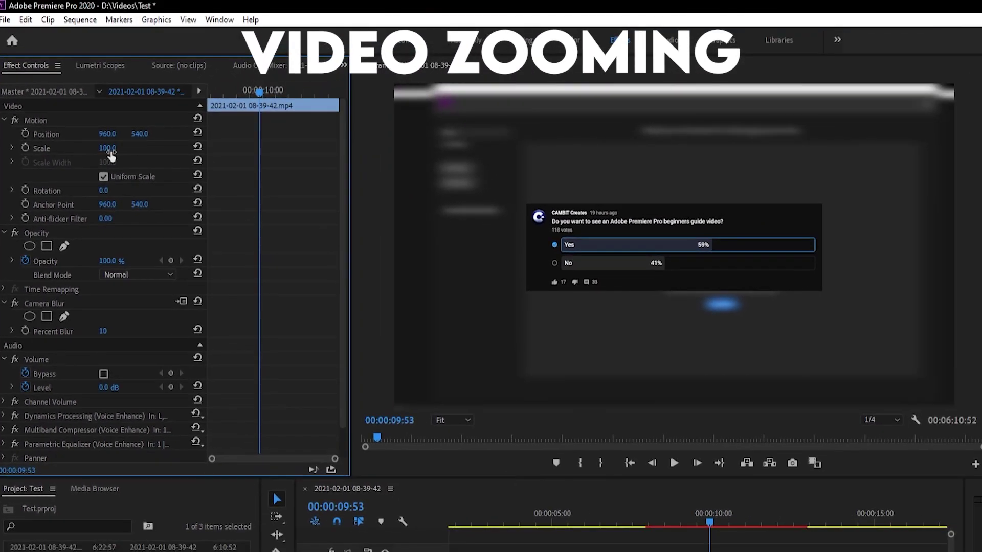
# - Set the video segment's Scale to 110 and its Camera Blur Percent Blur to 0
pyautogui.moveTo(110, 153); pyautogui.dragTo(118, 153)
pyautogui.click(106, 333)
pyautogui.write('0')
pyautogui.press('Return')
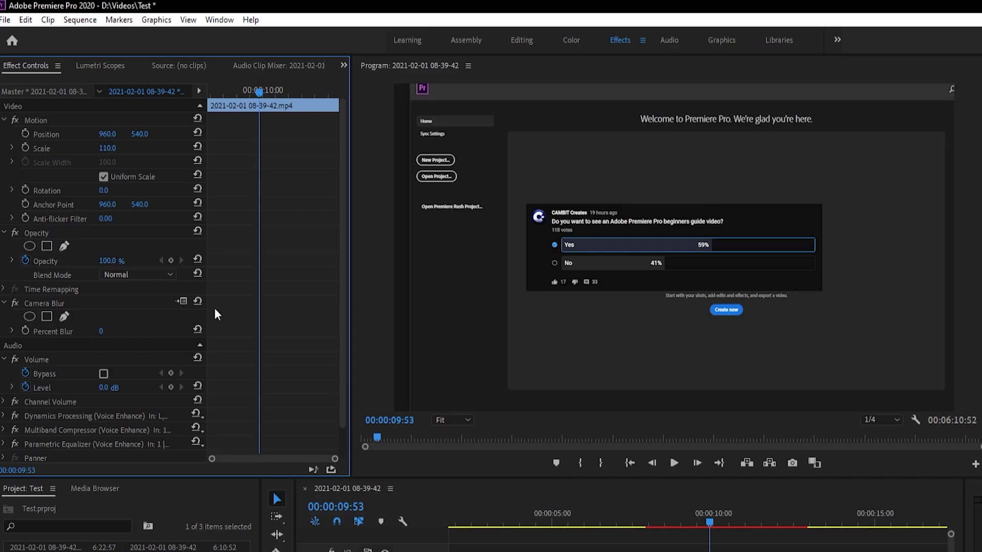
# - Move the Capture.PNG clip to track V3 so it ends where the middle video segment begins, and put the playhead at 00:00:09:54
pyautogui.moveTo(776, 551); pyautogui.dragTo(565, 549)
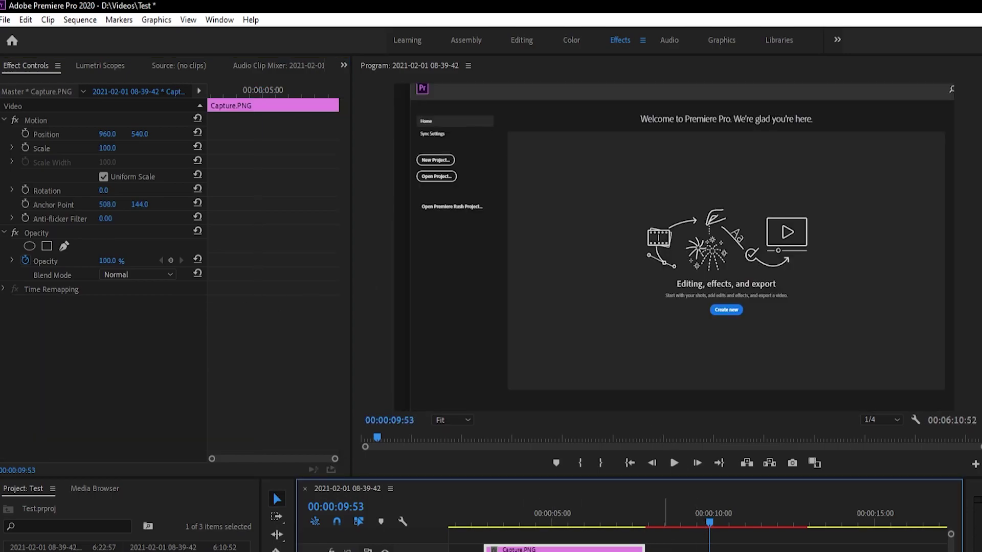
pyautogui.click(713, 527)
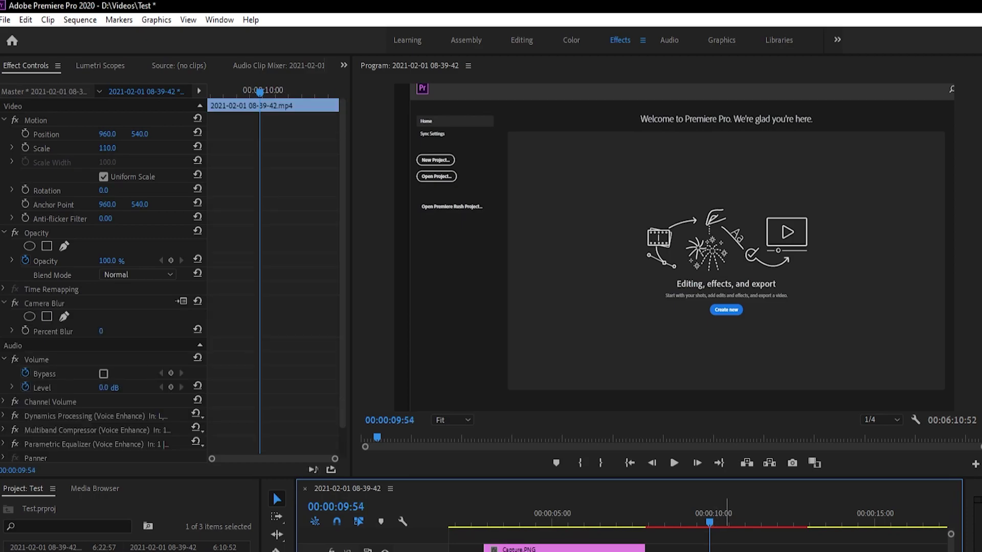
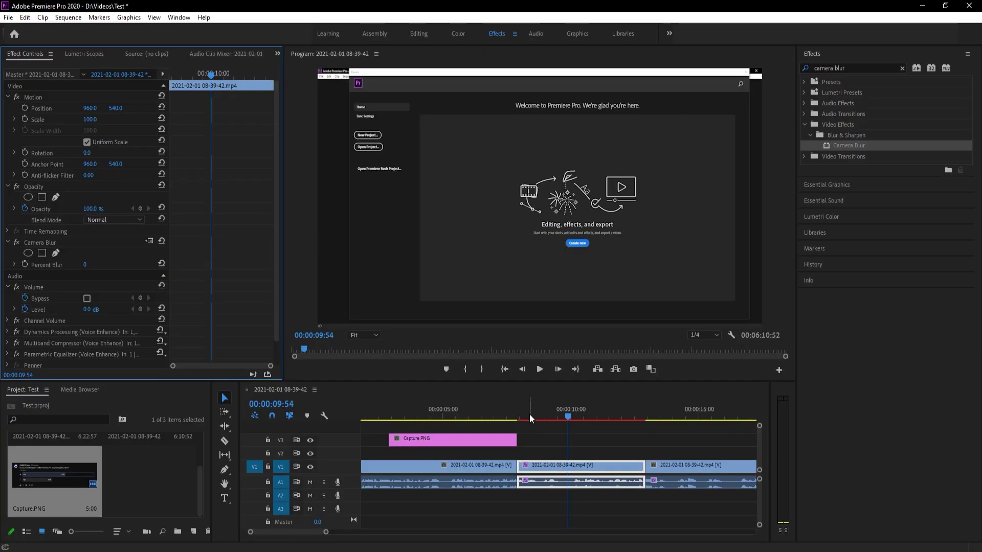
# - Turn on Position and Scale keyframing for the middle video segment at 00:00:08:17
pyautogui.click(521, 417)
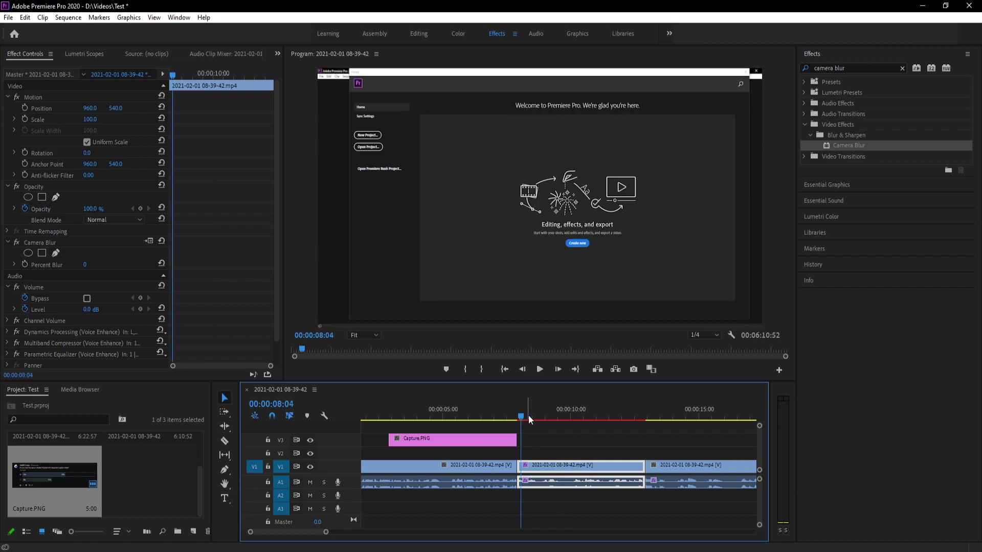
pyautogui.click(529, 416)
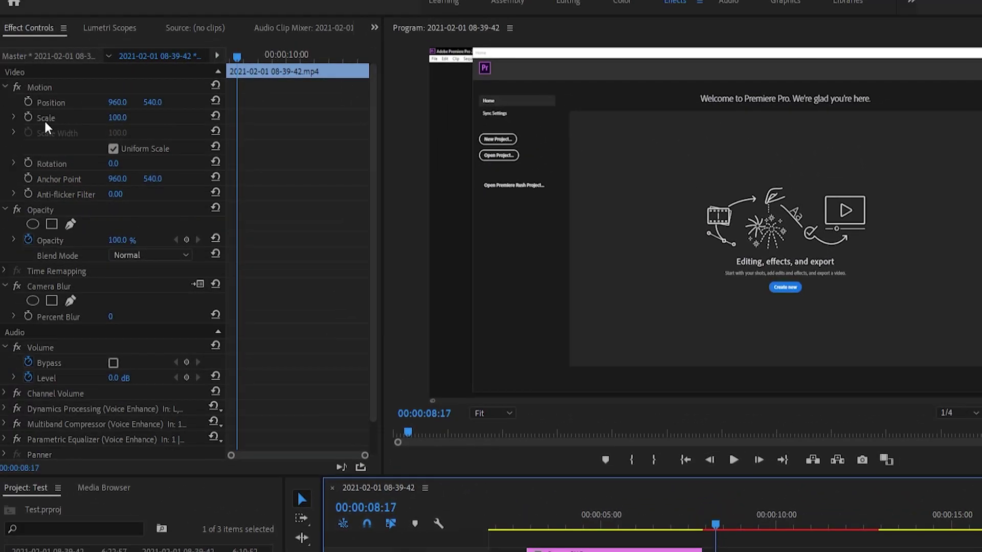
pyautogui.click(28, 102)
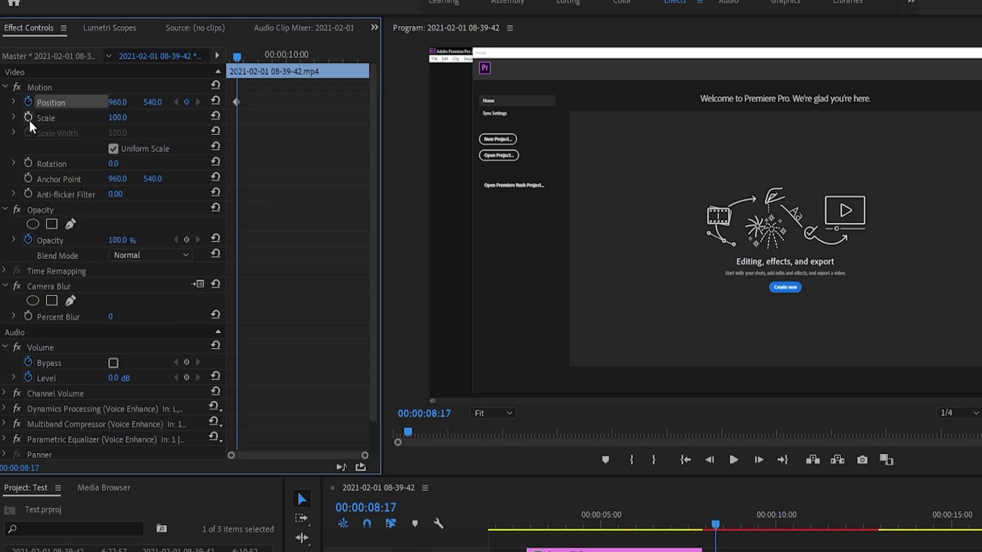
pyautogui.click(28, 118)
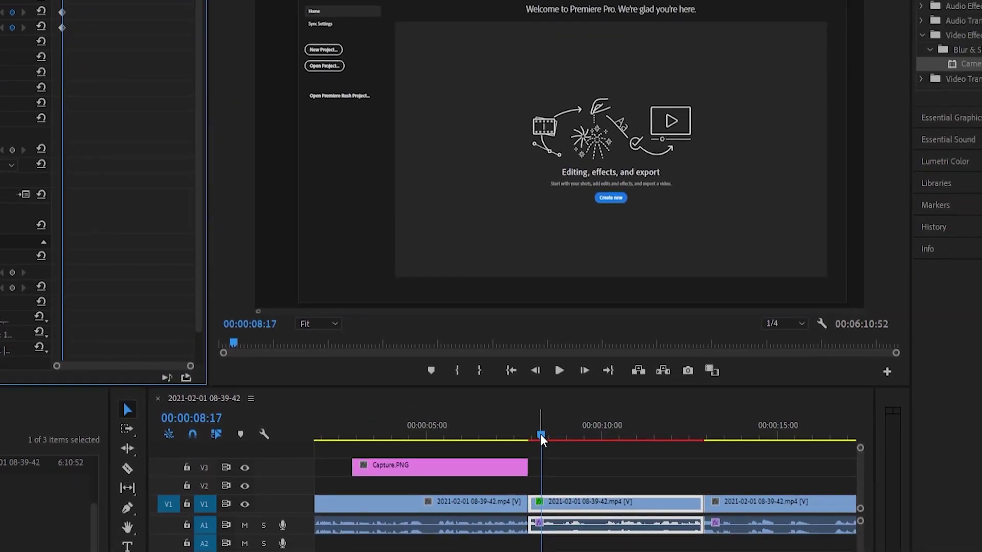
# - At 00:00:08:42, set the segment's Scale to 260 and Position to 574, 410 as second keyframes
pyautogui.click(718, 525)
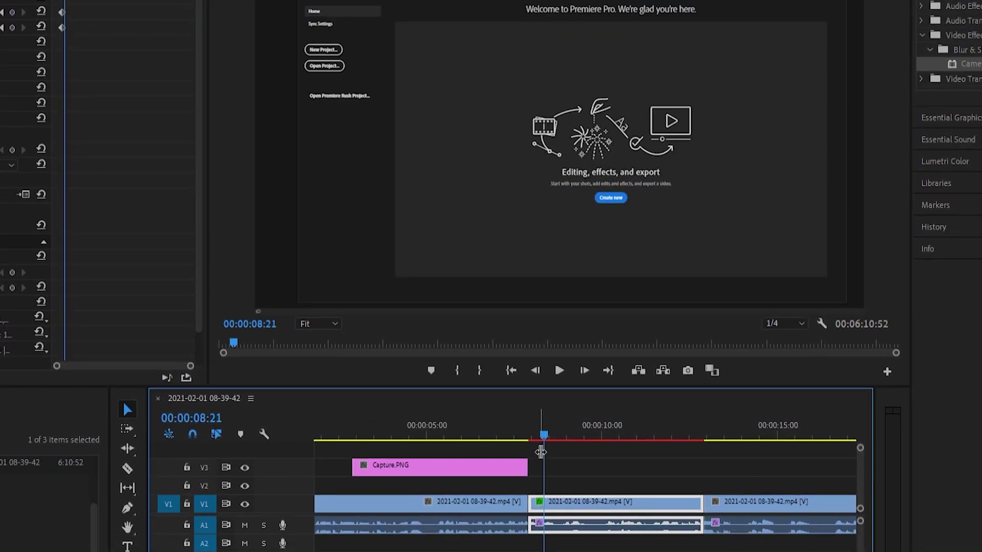
pyautogui.click(549, 435)
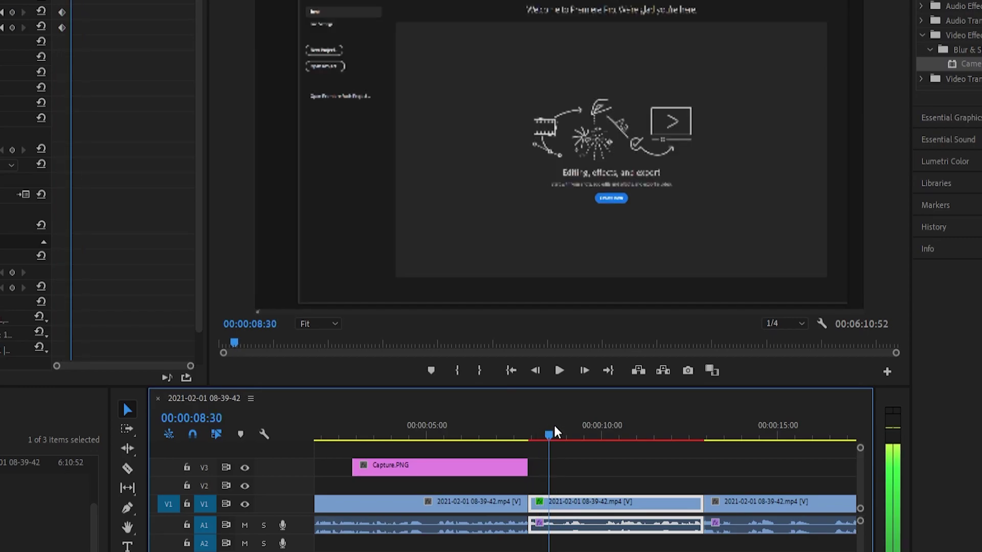
pyautogui.click(554, 434)
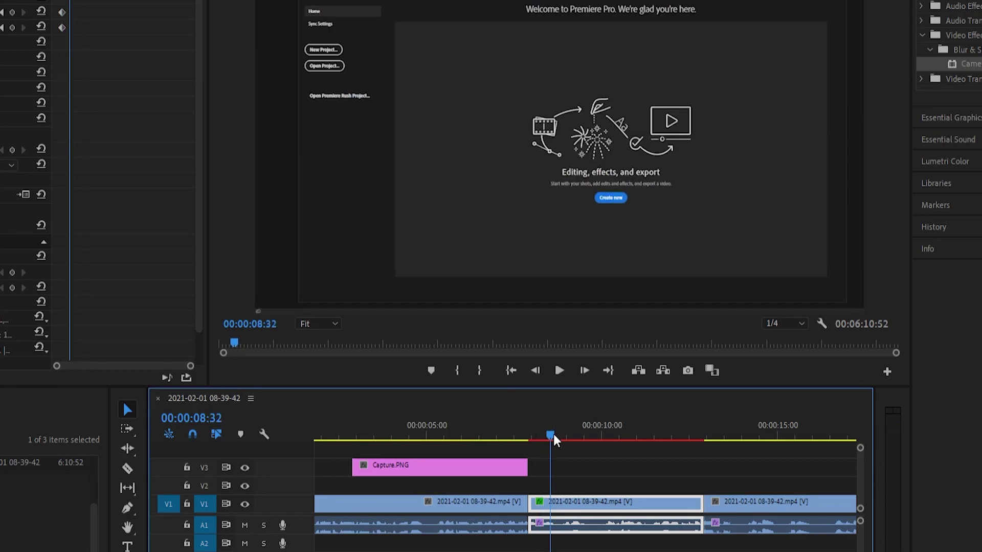
pyautogui.click(556, 434)
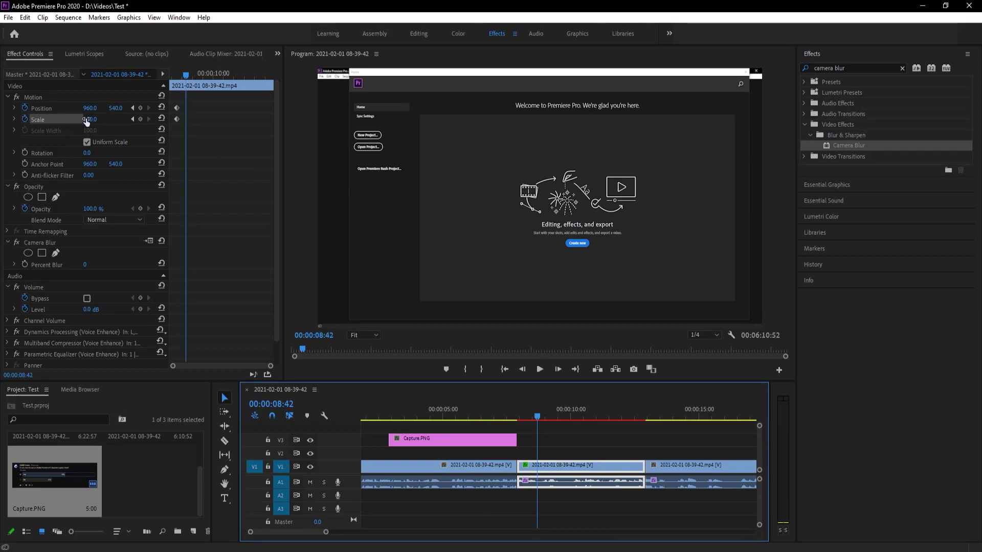
pyautogui.moveTo(86, 121); pyautogui.dragTo(10, 108)
pyautogui.moveTo(116, 108); pyautogui.dragTo(88, 108)
# - Play the keyframed segment from its start at 00:00:07:55 to check the zoom
pyautogui.click(526, 414)
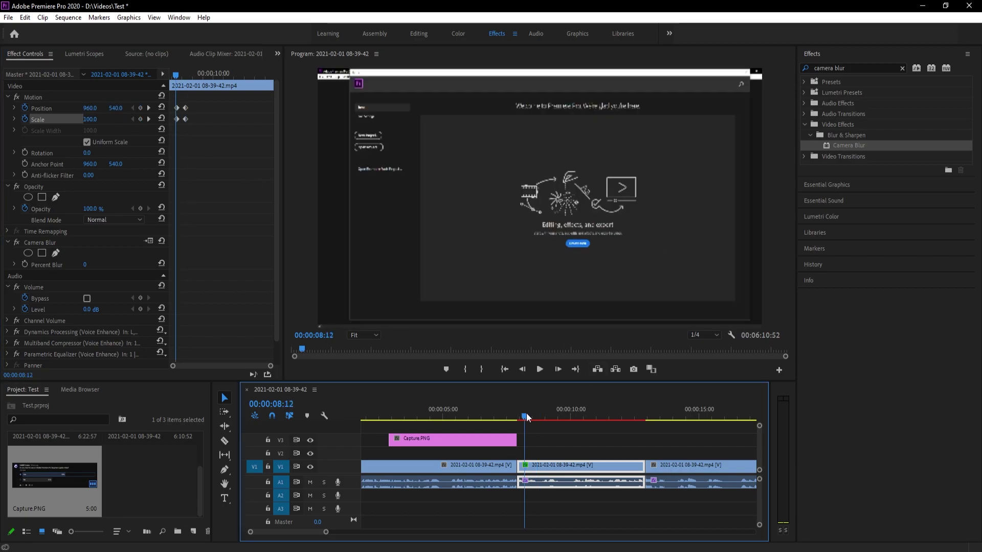
pyautogui.moveTo(174, 74); pyautogui.dragTo(170, 75)
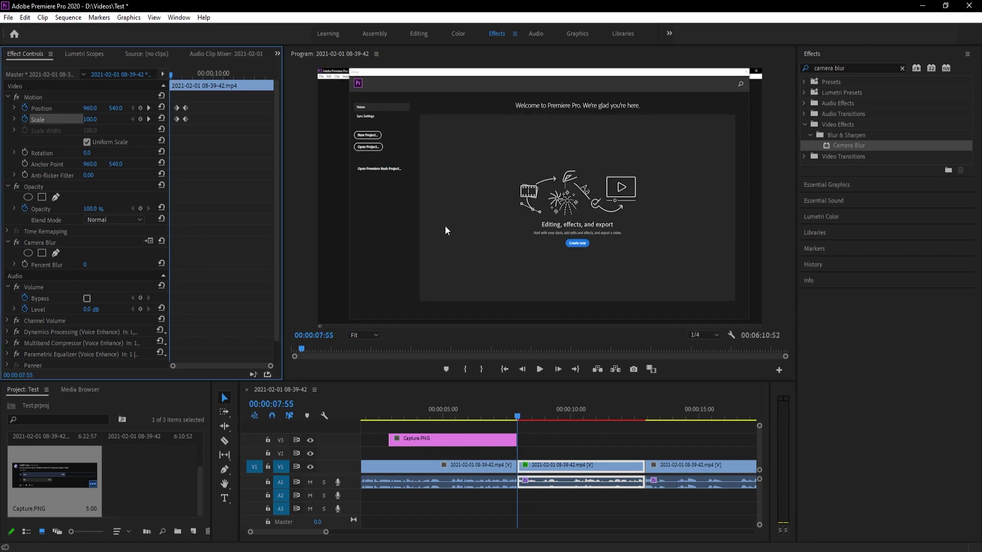
pyautogui.press('space')
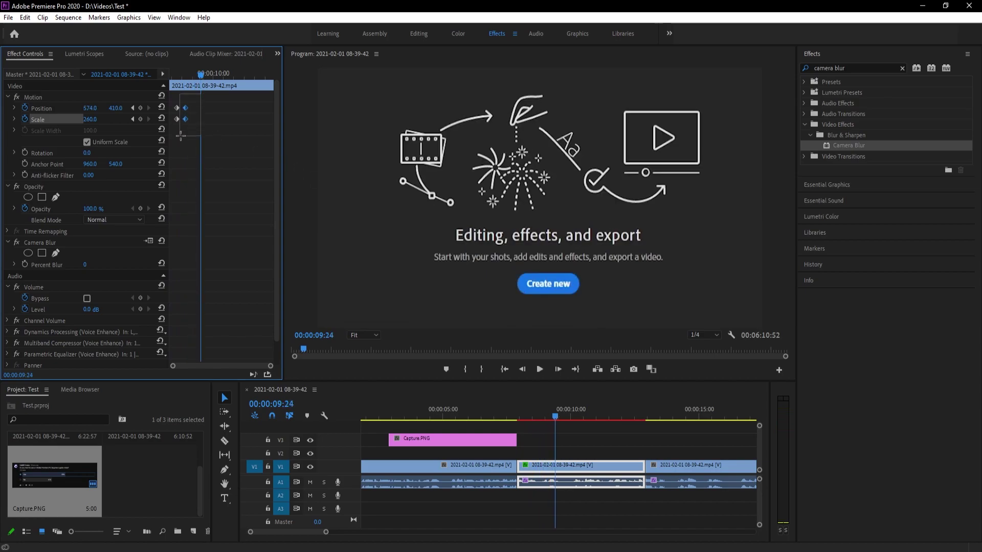
# - Move the second Position and Scale keyframes close to the segment's end and play the slower zoom
pyautogui.moveTo(185, 109); pyautogui.dragTo(266, 103)
pyautogui.click(187, 81)
pyautogui.press('space')
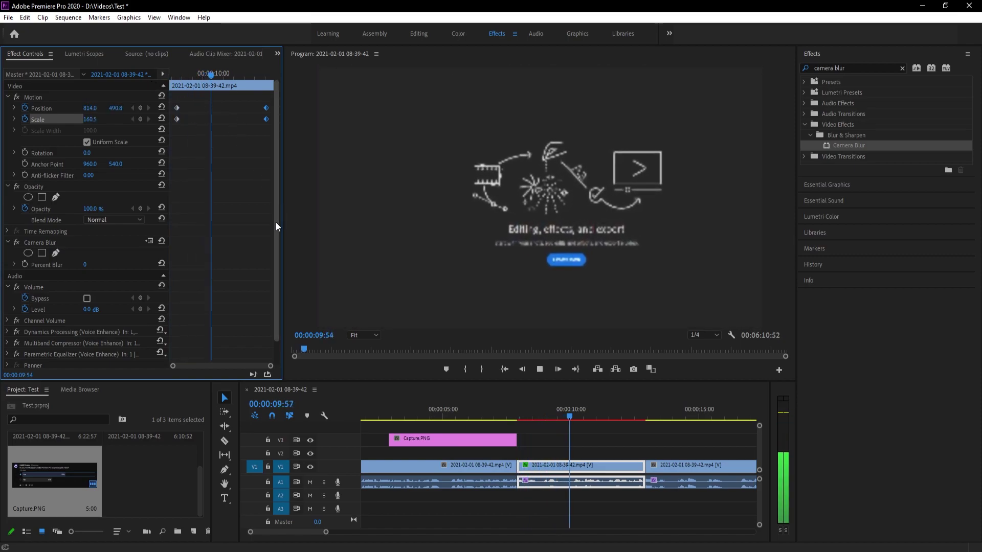
# - Set the playback resolution to Full, replay the zoom segment and return the playhead to 00:00:10:07
pyautogui.click(705, 335)
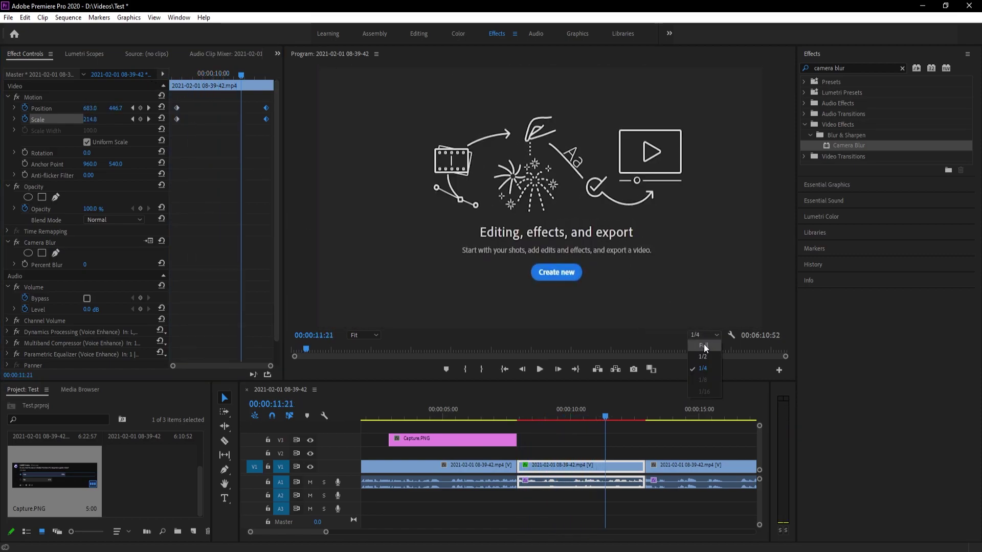
pyautogui.click(704, 344)
pyautogui.click(678, 444)
pyautogui.click(534, 415)
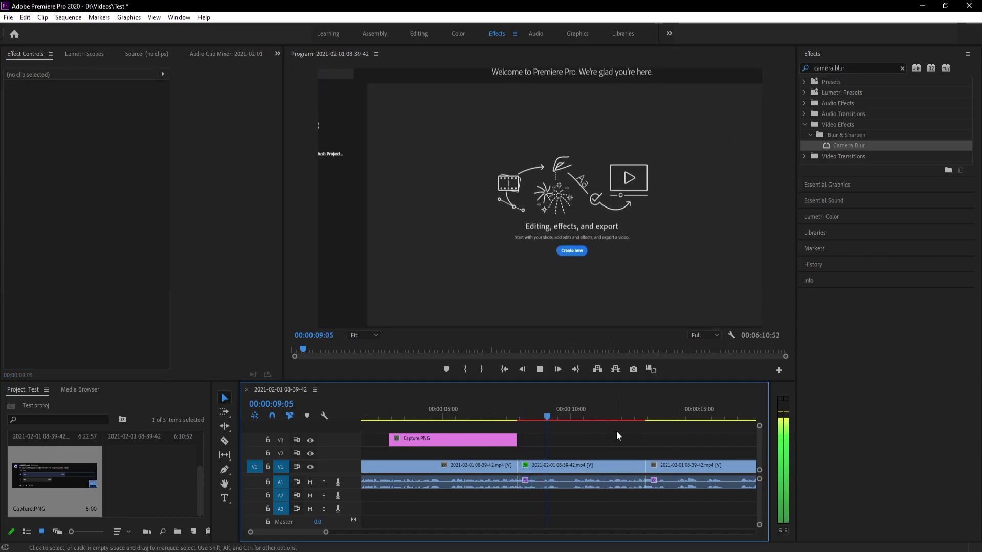
pyautogui.press('space')
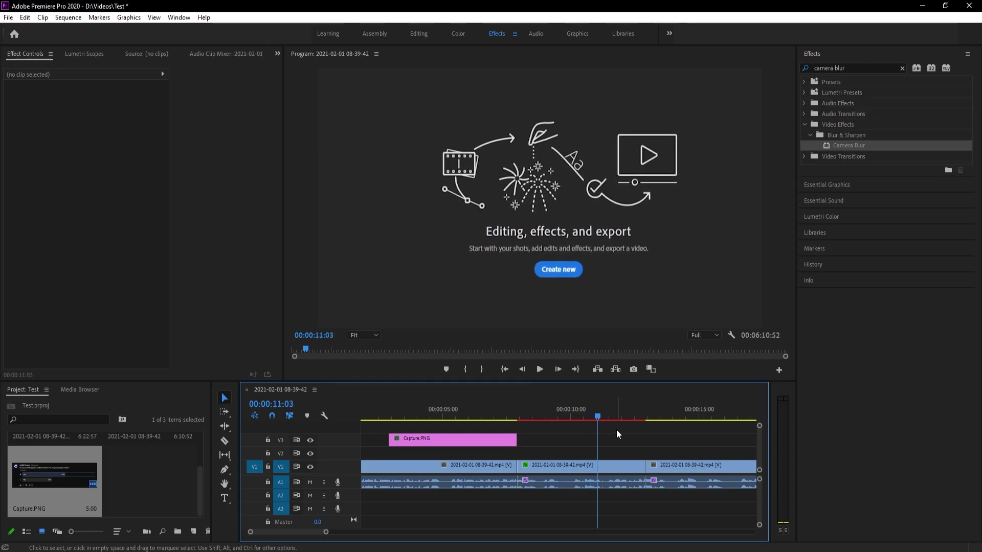
pyautogui.click(573, 409)
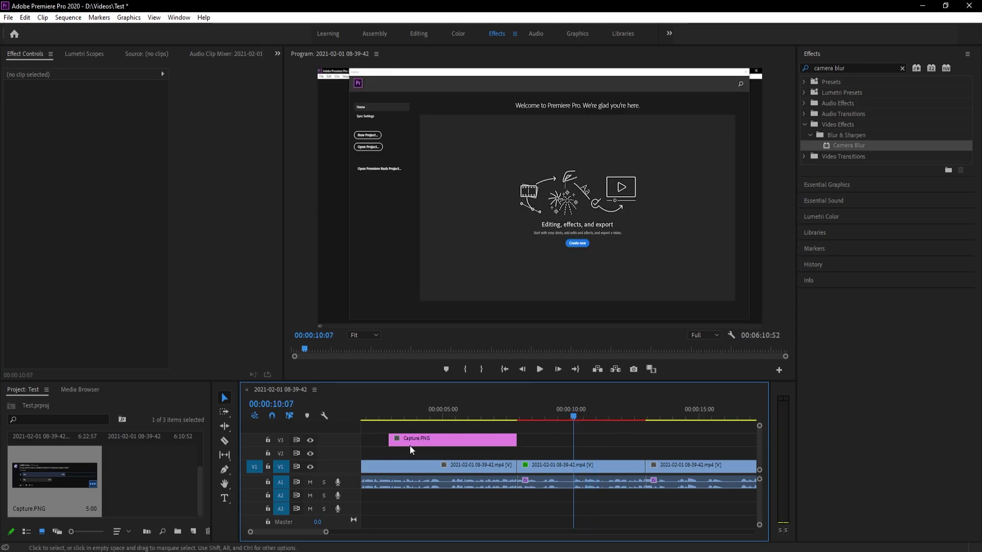
# - Split the keyframed segment with the Razor tool at 00:00:10:07 and again about a second further on
pyautogui.click(224, 441)
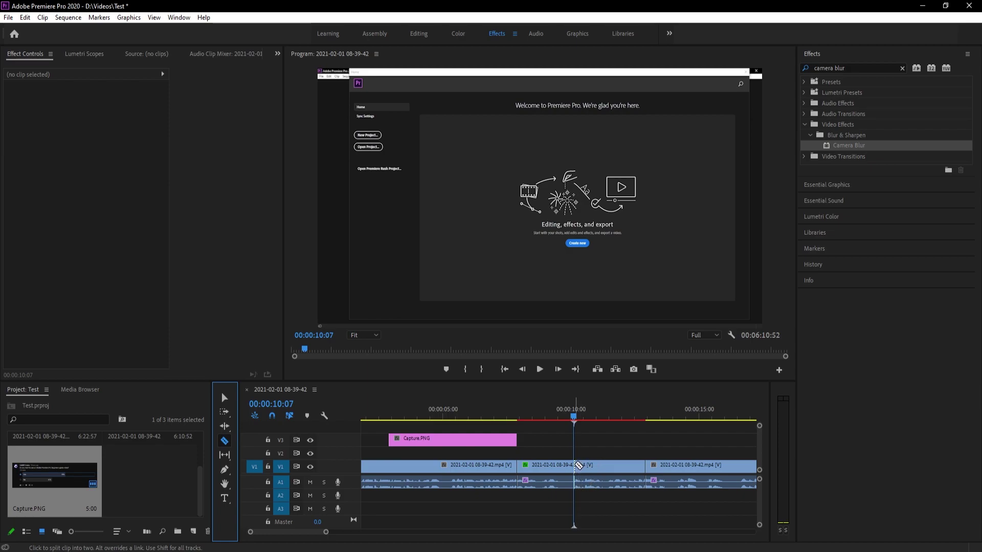
pyautogui.click(575, 466)
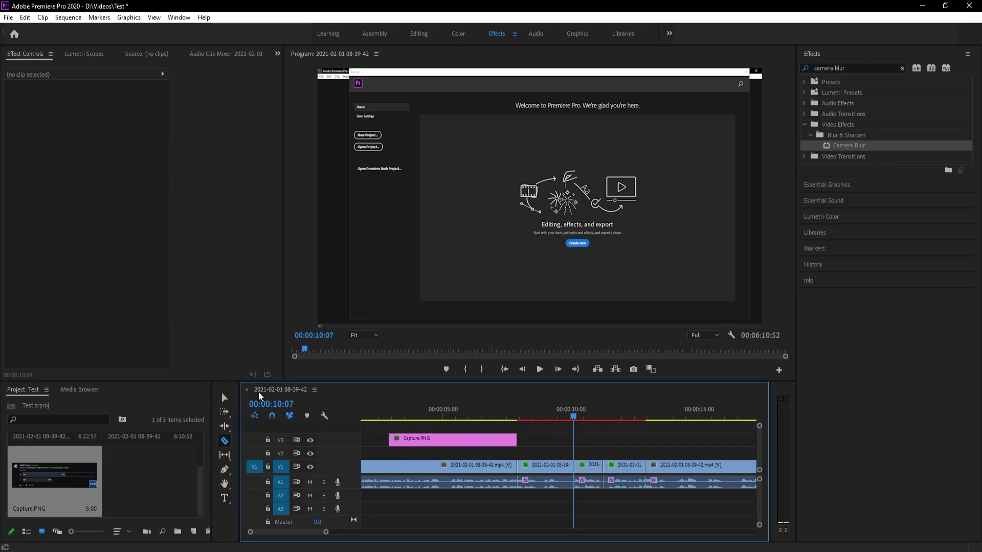
pyautogui.click(224, 398)
# - Remove the Position and Scale keyframes from the short middle piece and set its Scale to 187 and Position to 697, 467
pyautogui.click(586, 411)
pyautogui.click(594, 471)
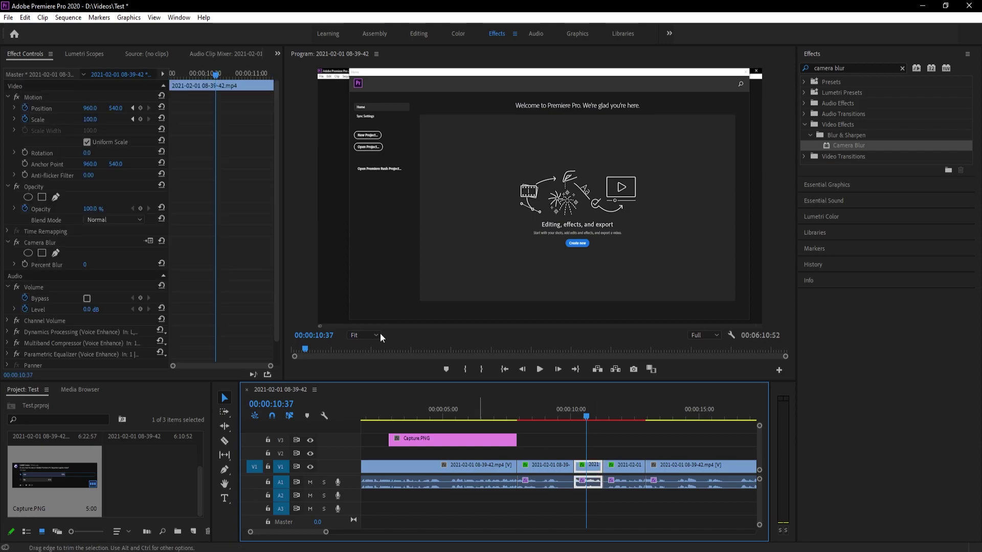
pyautogui.click(24, 119)
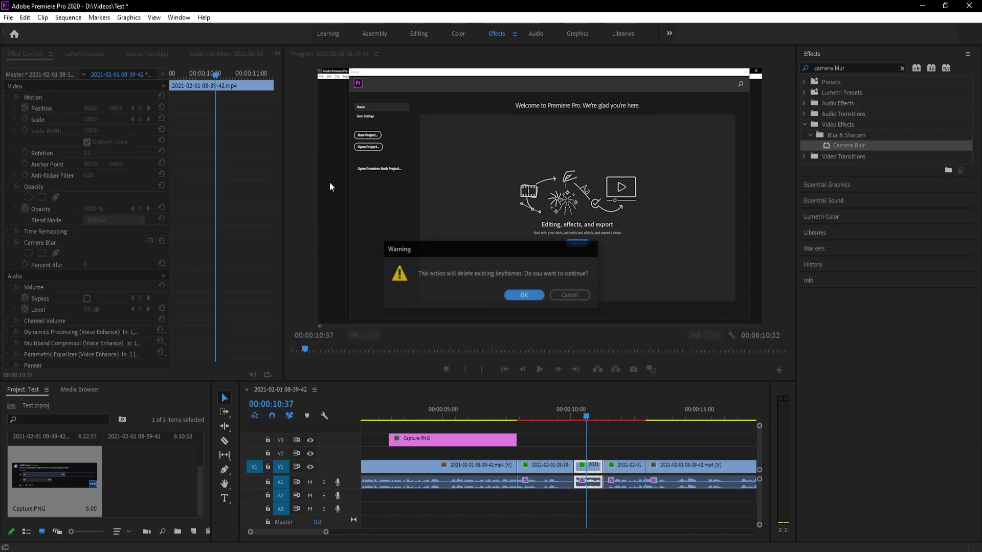
pyautogui.click(517, 312)
pyautogui.click(25, 108)
pyautogui.click(515, 297)
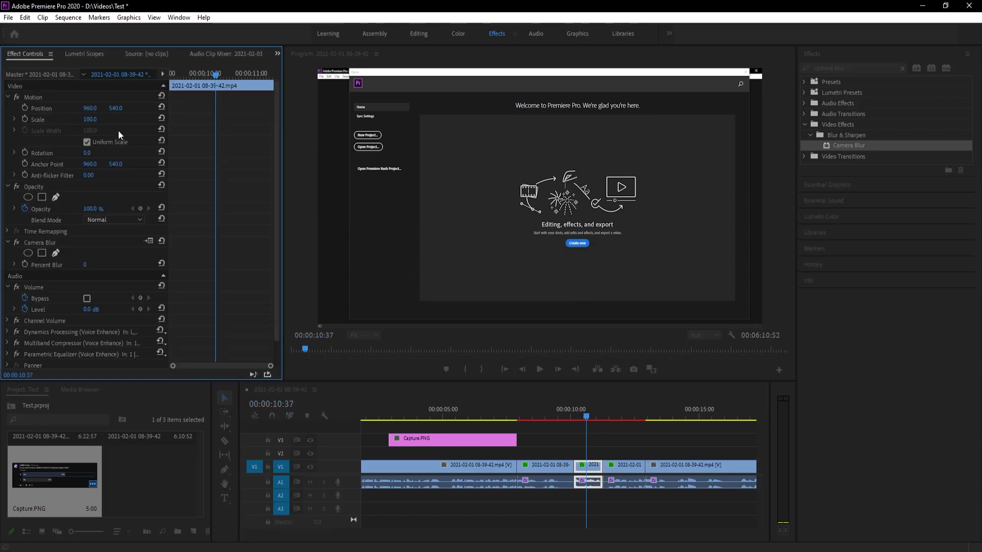
pyautogui.moveTo(92, 120); pyautogui.dragTo(21, 108)
pyautogui.moveTo(115, 108); pyautogui.dragTo(42, 108)
# - Play across the short middle piece twice to check the sudden zoom in and out
pyautogui.click(570, 411)
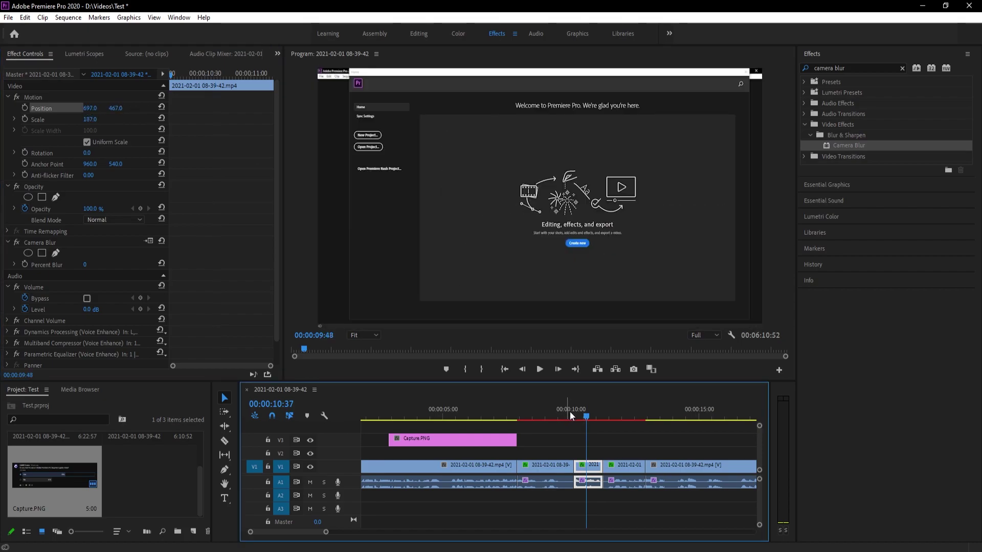
pyautogui.click(658, 453)
pyautogui.press('space')
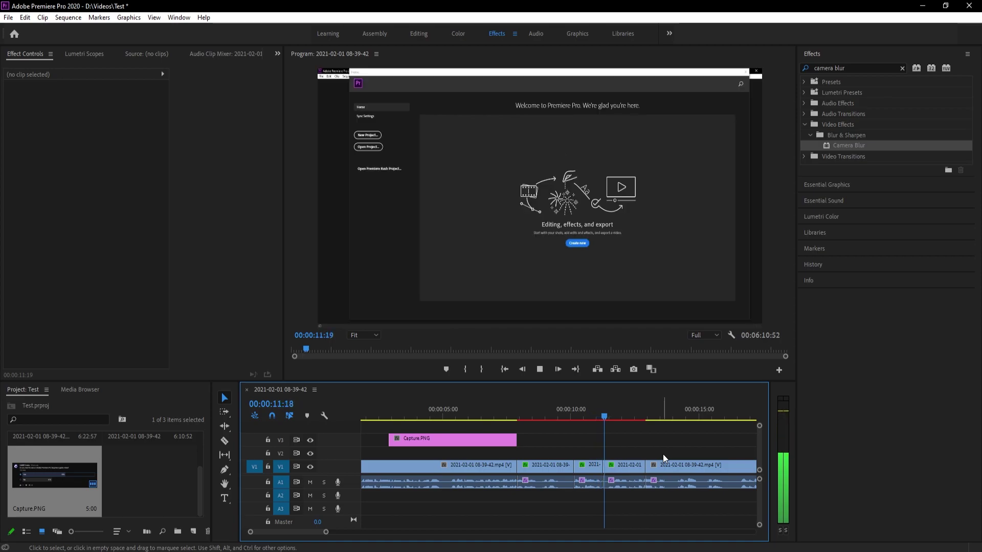
pyautogui.press('space')
pyautogui.click(547, 409)
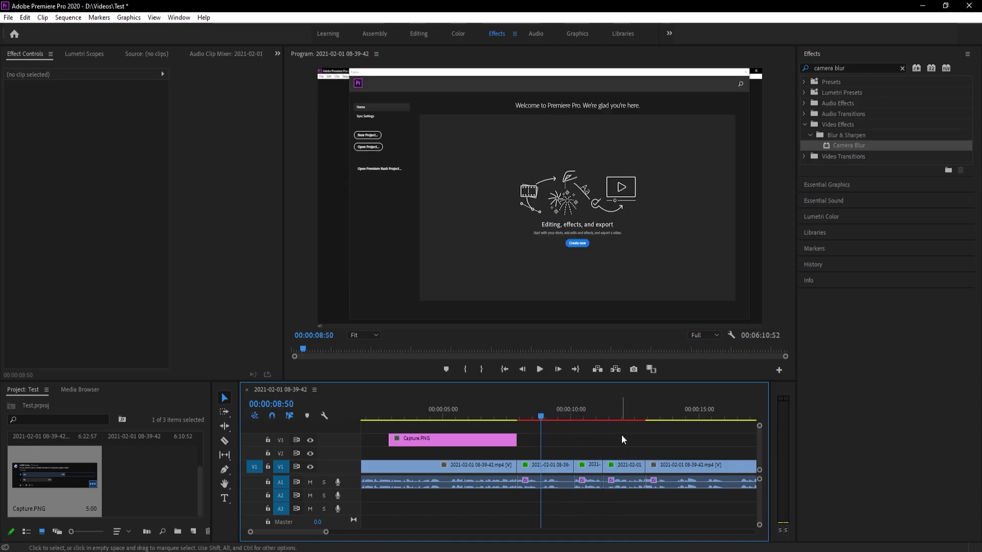
pyautogui.press('space')
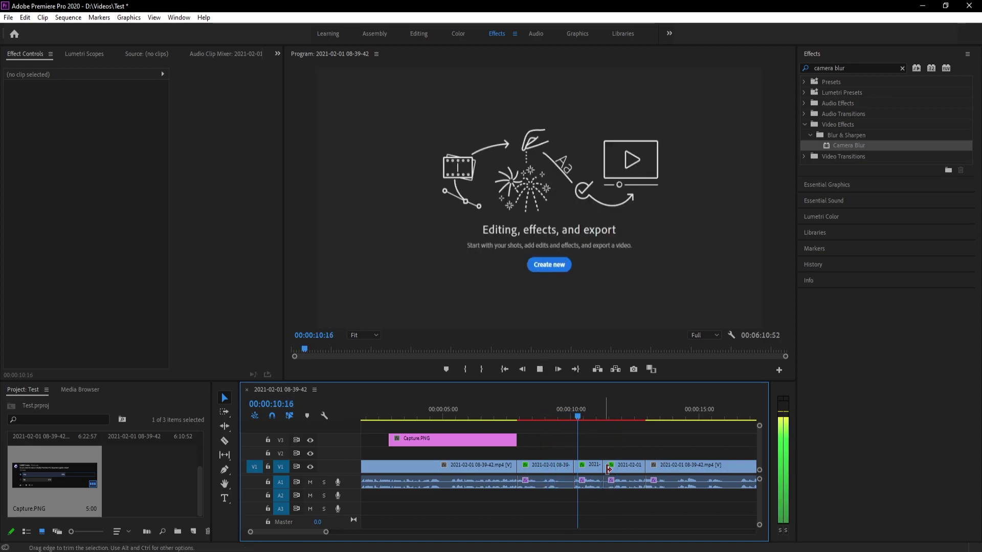
pyautogui.press('space')
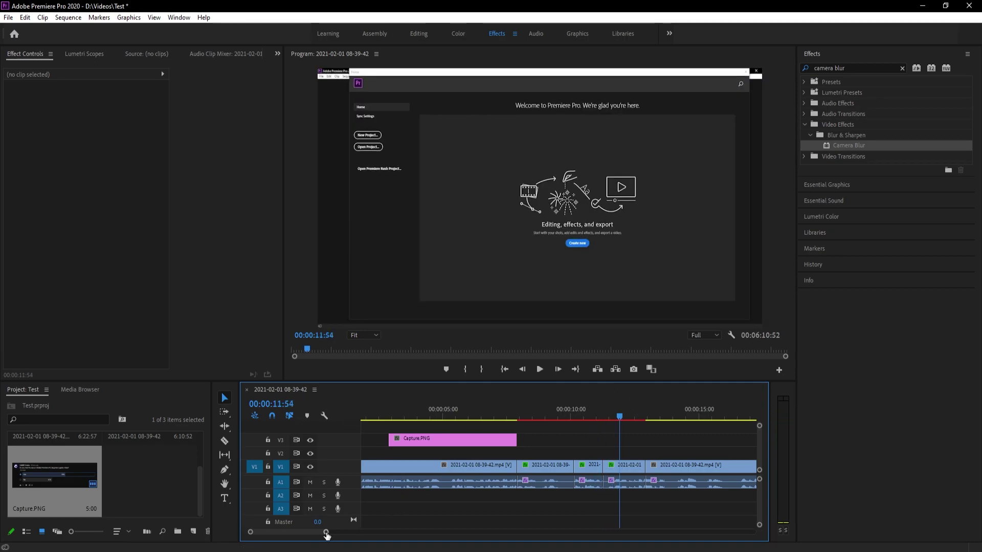
# - Add starting Position and Scale keyframes to the Capture.PNG overlay at its first frame, 00:00:02:54
pyautogui.moveTo(326, 531); pyautogui.dragTo(345, 532)
pyautogui.click(437, 440)
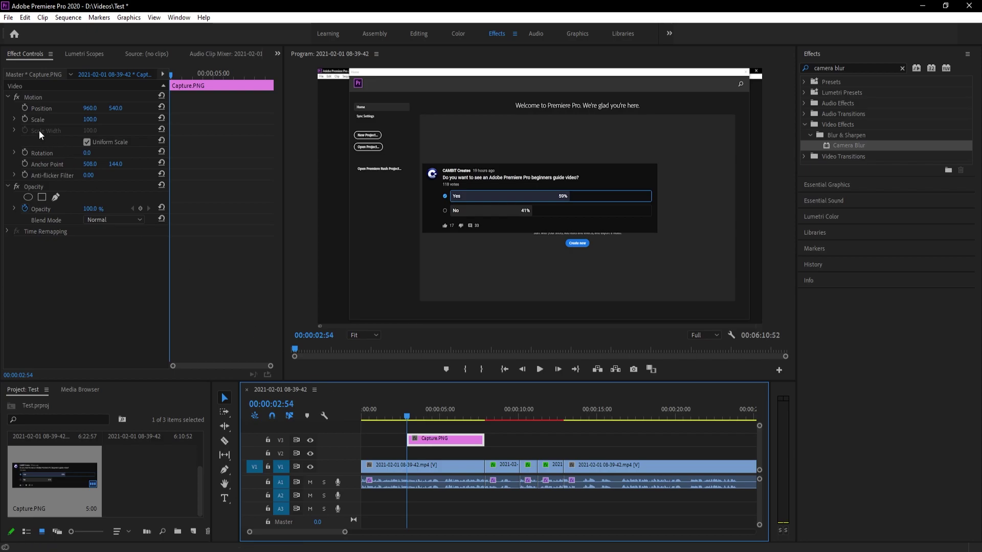
pyautogui.click(24, 109)
pyautogui.click(24, 118)
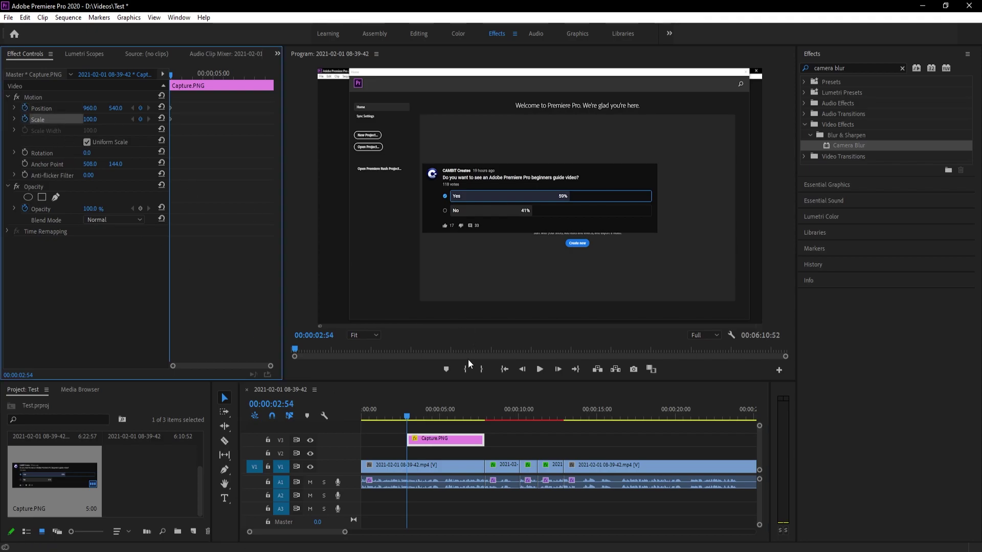
# - At 00:00:07:49, near the end of Capture.PNG, set its Scale to 152 as a second keyframe
pyautogui.click(484, 406)
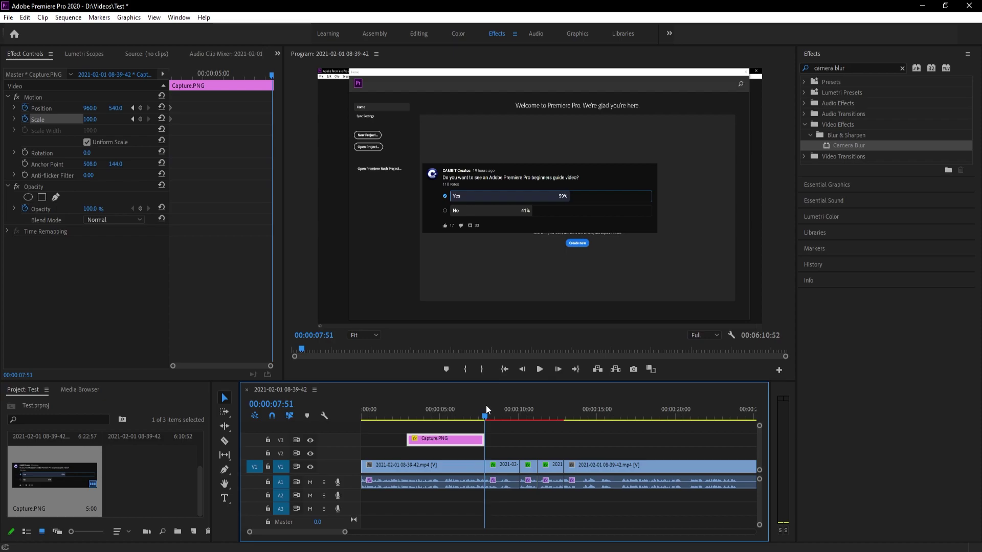
pyautogui.moveTo(488, 416); pyautogui.dragTo(483, 419)
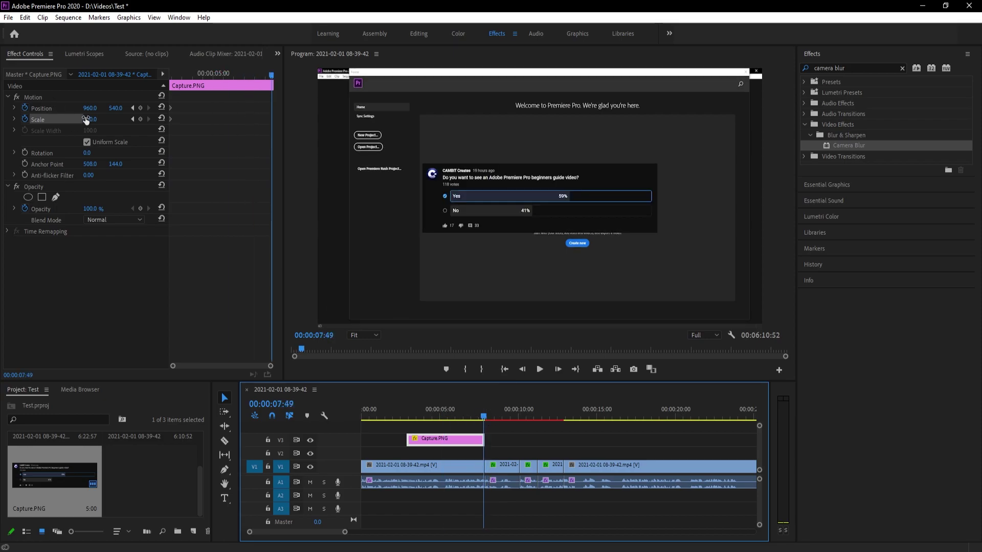
pyautogui.moveTo(86, 120); pyautogui.dragTo(130, 131)
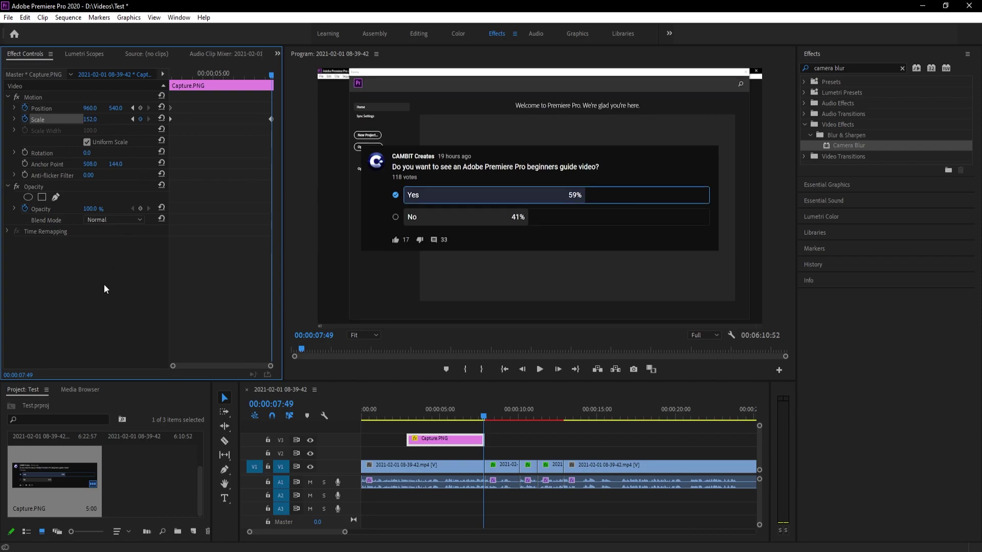
# - Play the Capture.PNG overlay from just before its start to check its gradual enlargement
pyautogui.click(401, 415)
pyautogui.click(523, 442)
pyautogui.press('space')
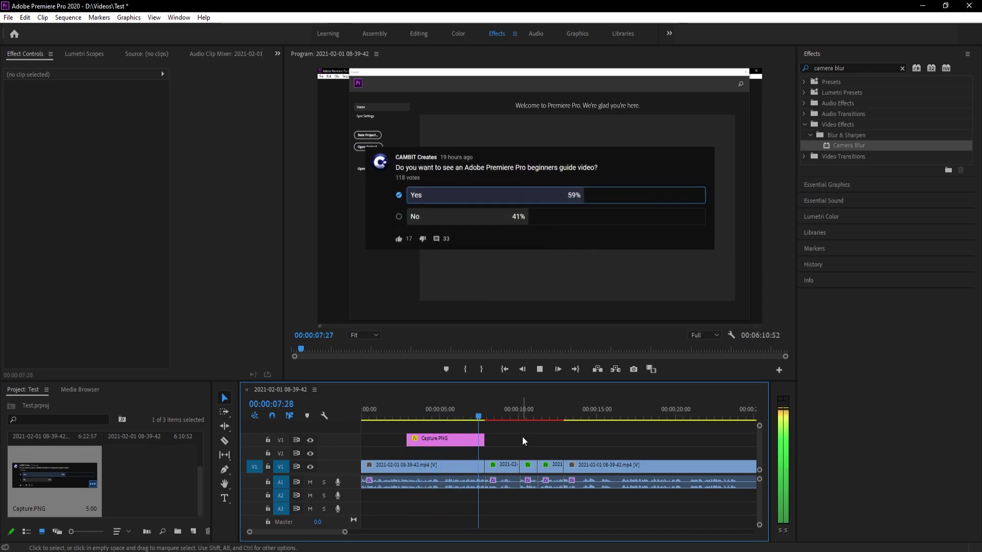
pyautogui.press('space')
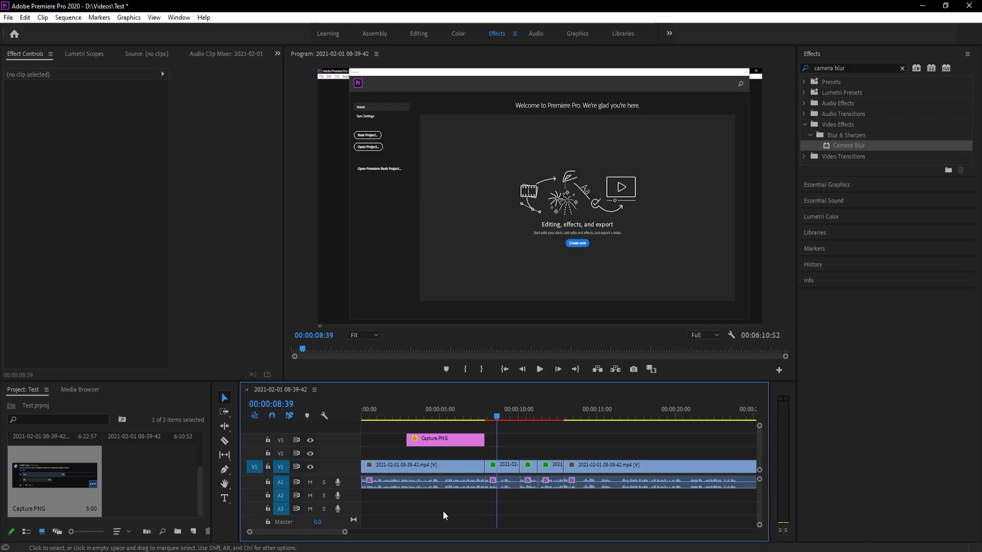
# - Move the first clip's video up to track V2 and its audio down to track A2
pyautogui.moveTo(345, 532); pyautogui.dragTo(338, 532)
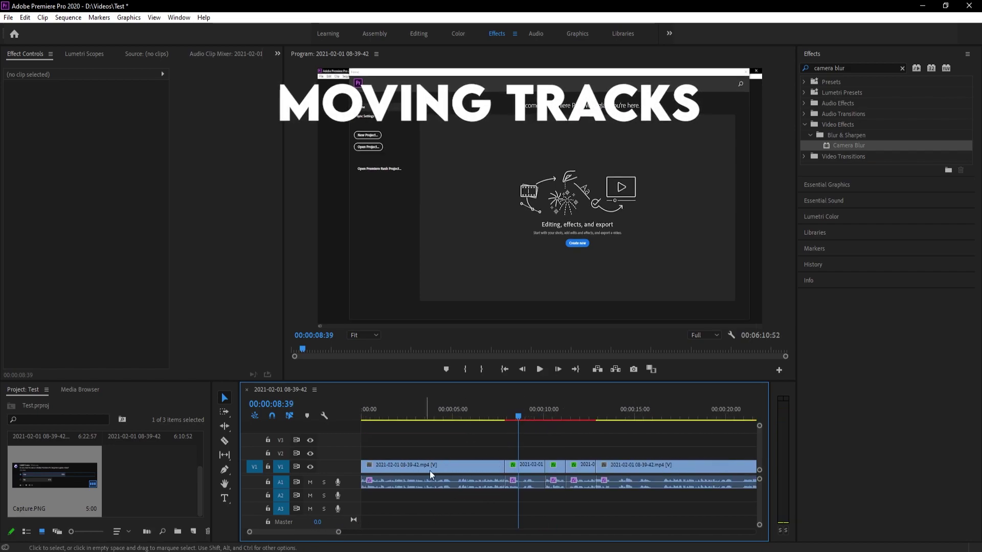
pyautogui.click(226, 398)
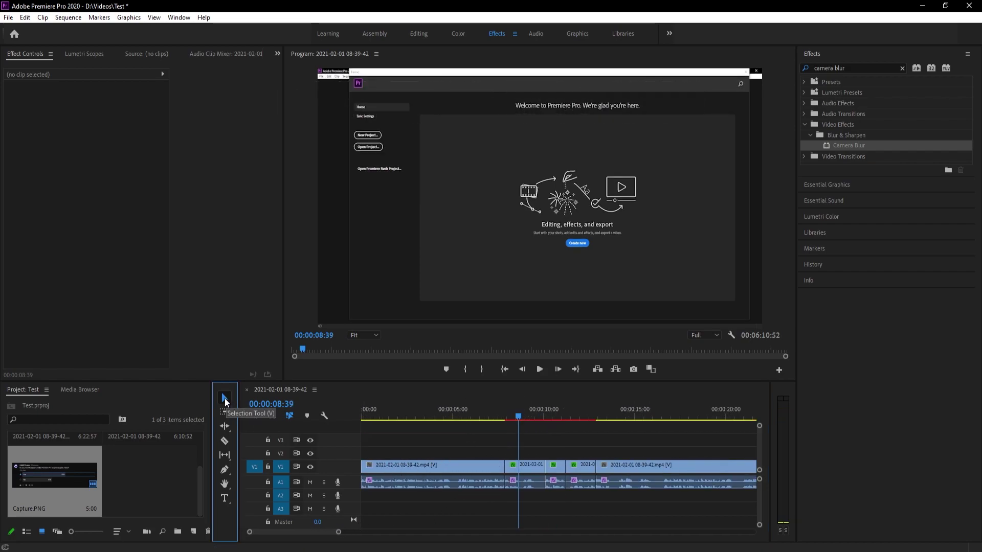
pyautogui.click(441, 467)
pyautogui.hotkey('alt', 'Up')
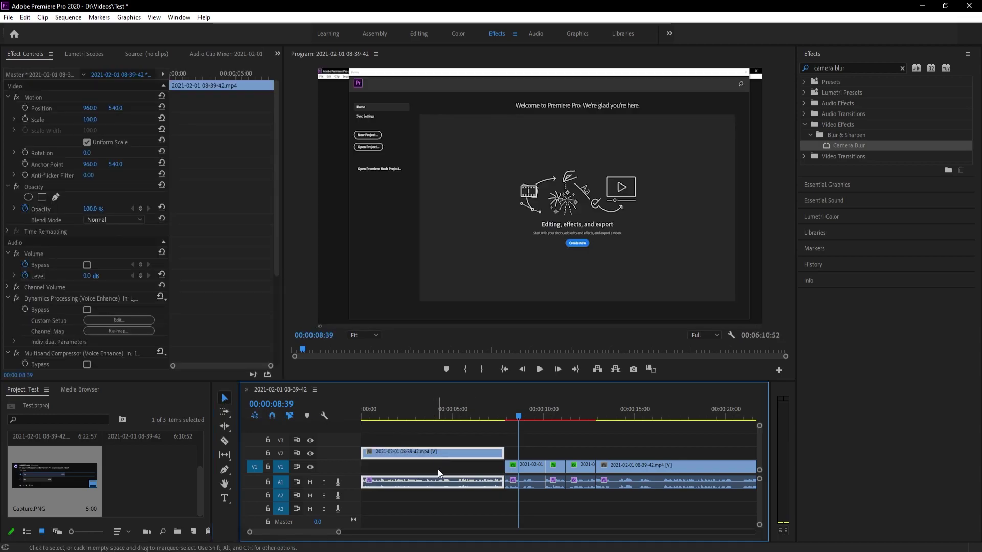
pyautogui.click(437, 453)
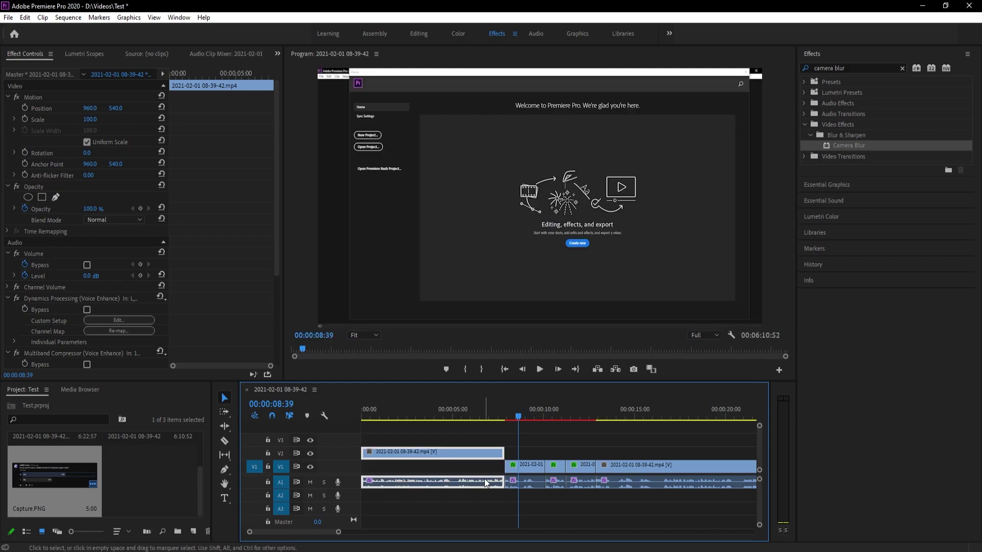
pyautogui.hotkey('alt', 'Down')
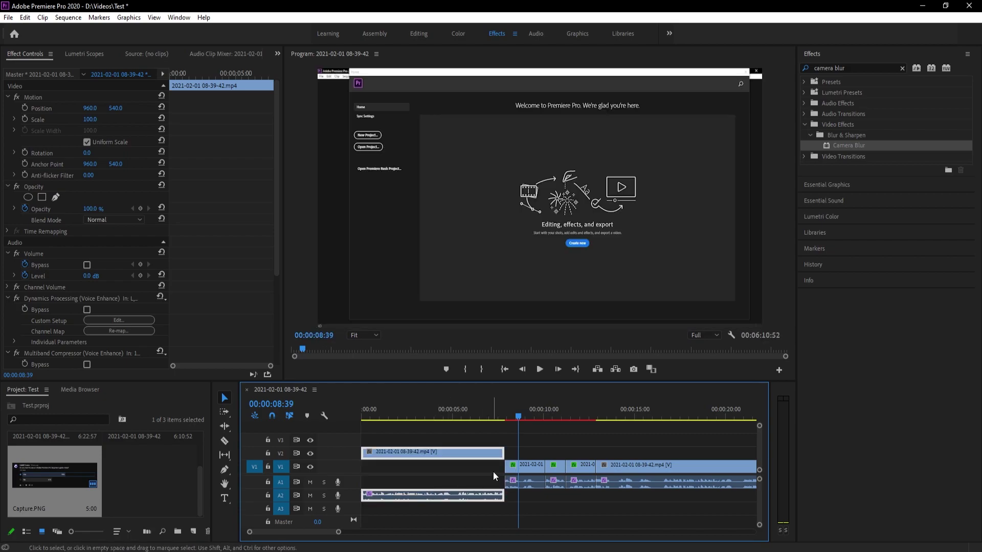
# - Move the next segment to the sequence start on V1 and A1, under the raised clip, and play from the beginning
pyautogui.click(521, 465)
pyautogui.moveTo(521, 465); pyautogui.dragTo(420, 458)
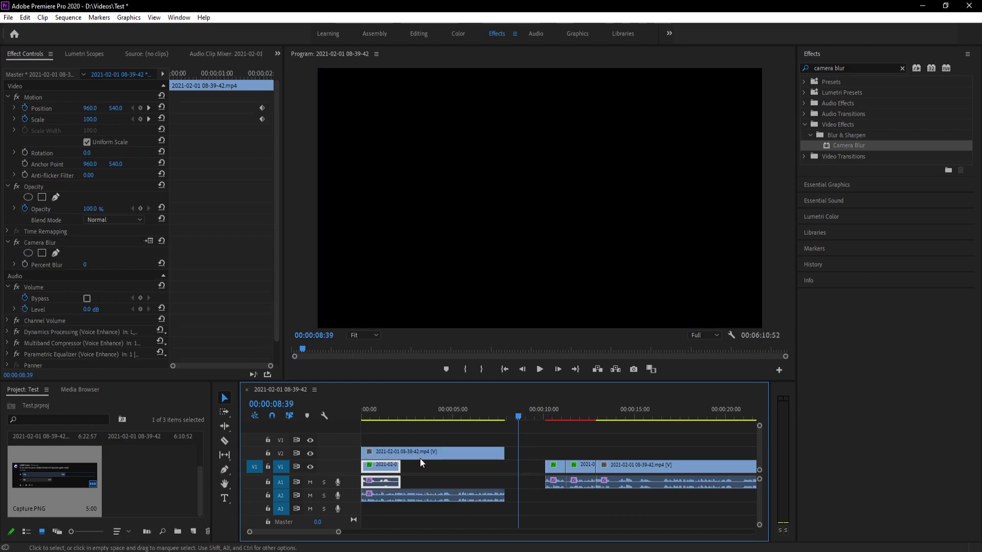
pyautogui.press('Home')
pyautogui.click(480, 477)
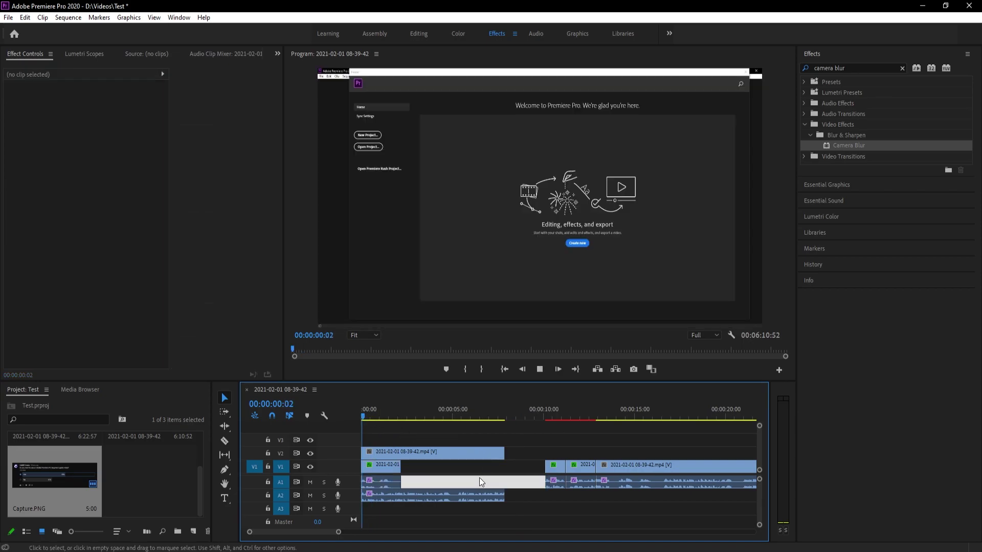
pyautogui.press('space')
pyautogui.press('space')
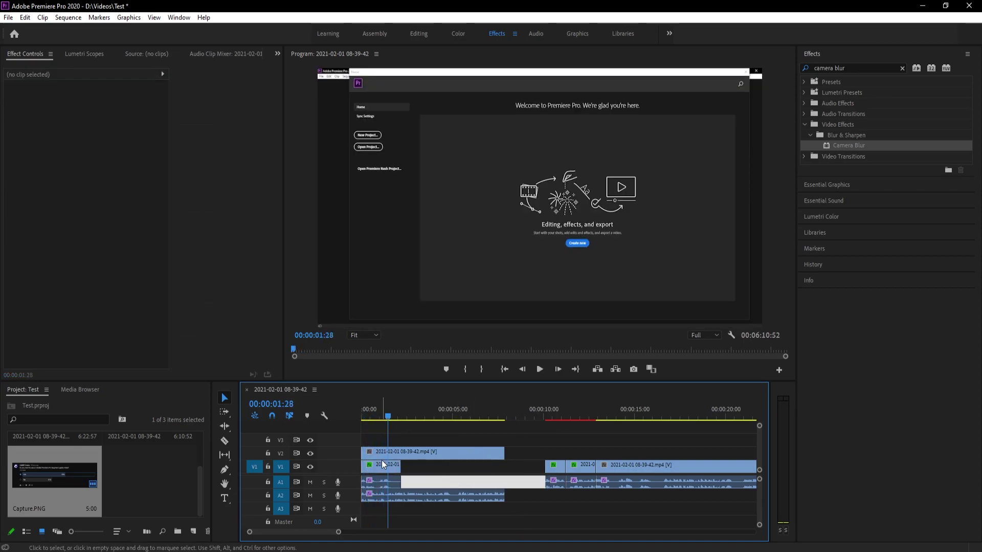
pyautogui.click(382, 469)
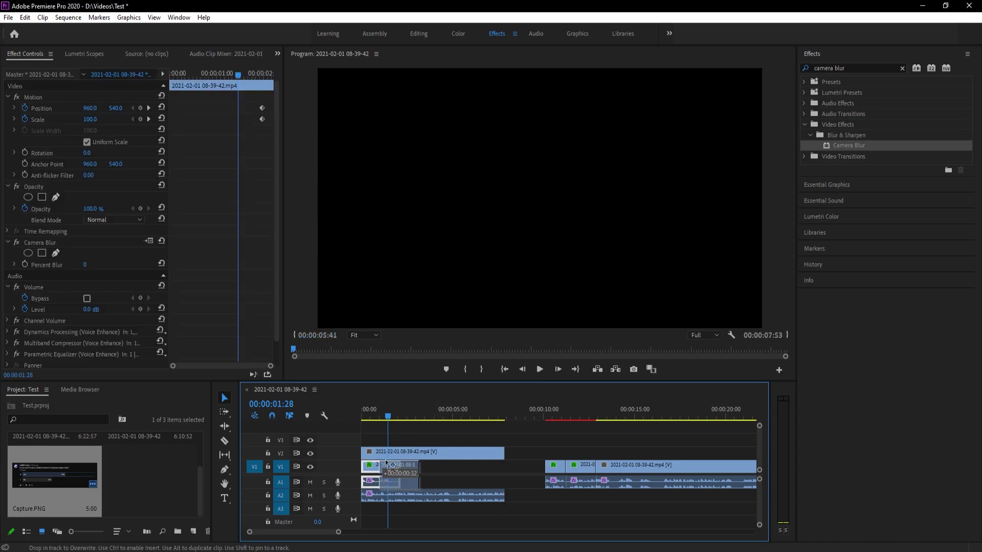
pyautogui.click(365, 489)
pyautogui.click(378, 477)
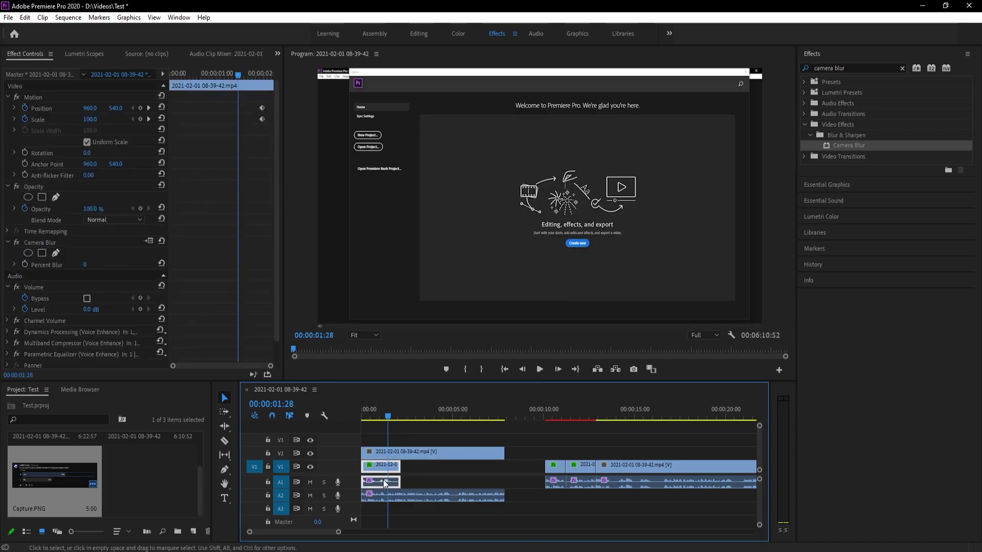
pyautogui.click(385, 453)
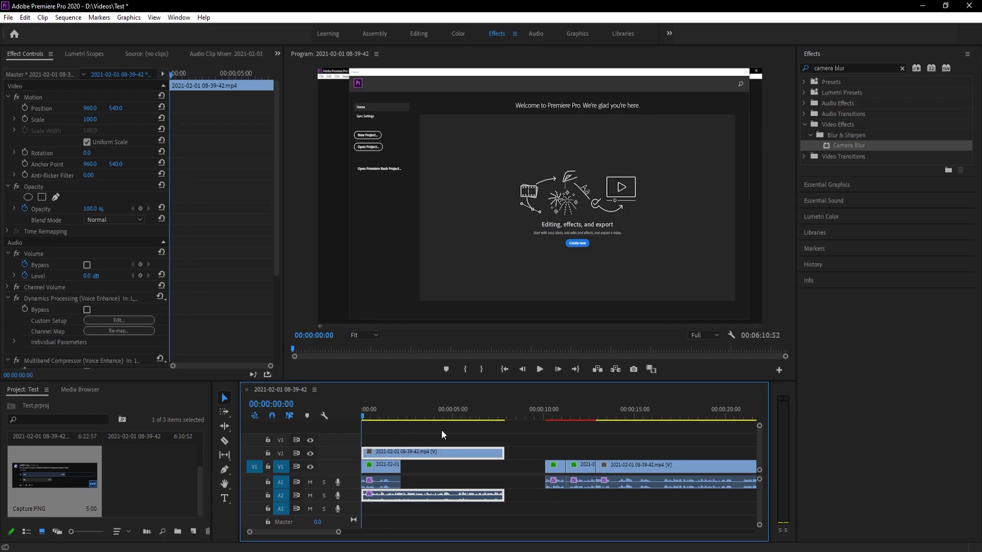
pyautogui.press('Home')
pyautogui.click(416, 434)
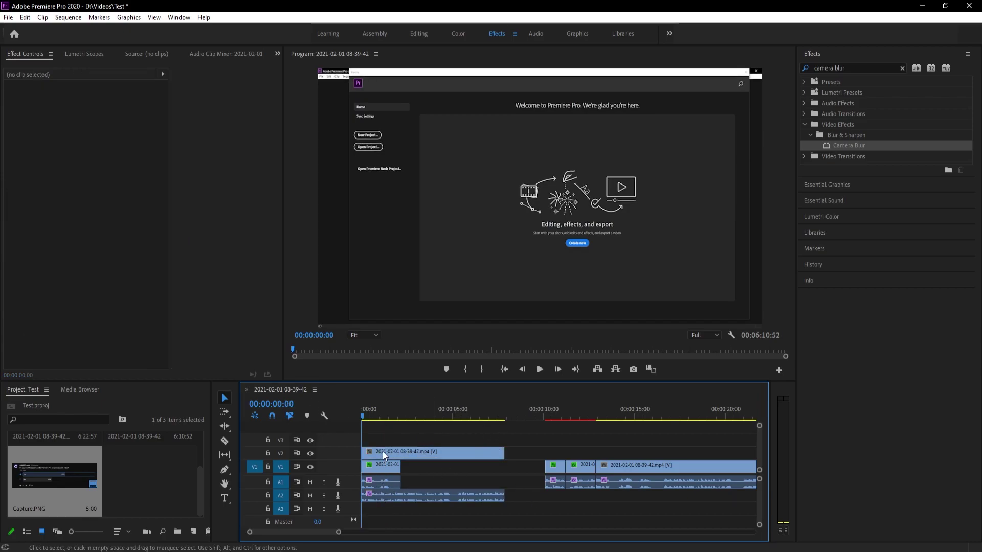
pyautogui.moveTo(382, 454)
pyautogui.mouseDown()
pyautogui.moveTo(383, 441)
pyautogui.moveTo(469, 438)
pyautogui.moveTo(423, 428)
pyautogui.moveTo(391, 453)
pyautogui.mouseUp()
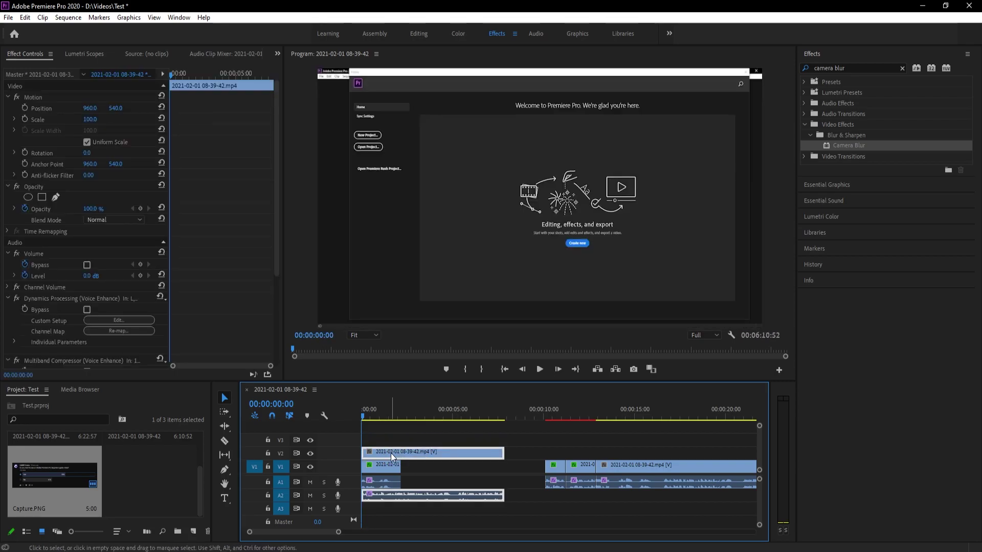
pyautogui.moveTo(443, 417); pyautogui.dragTo(490, 413)
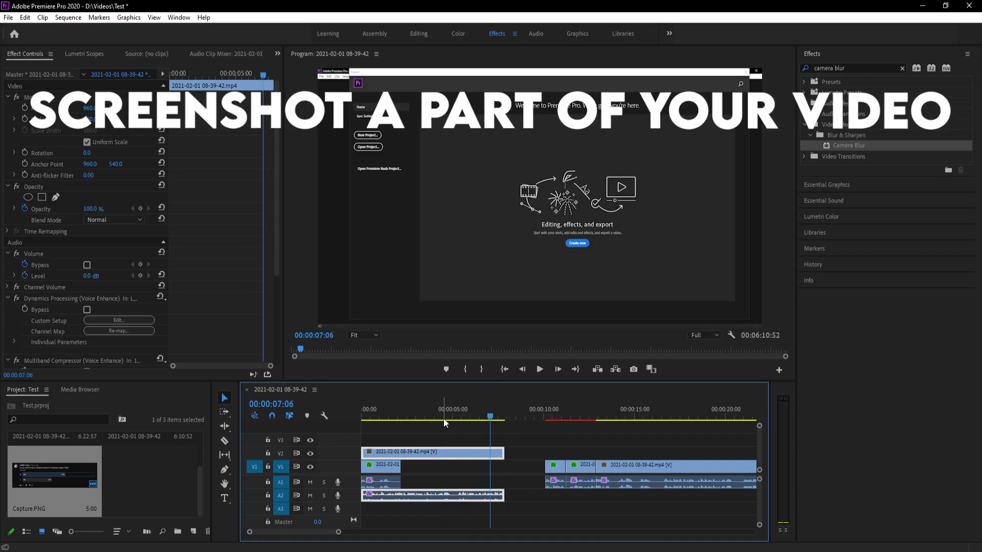
# - Select the clips after the gap on V1 and increase the height of the audio tracks
pyautogui.click(575, 464)
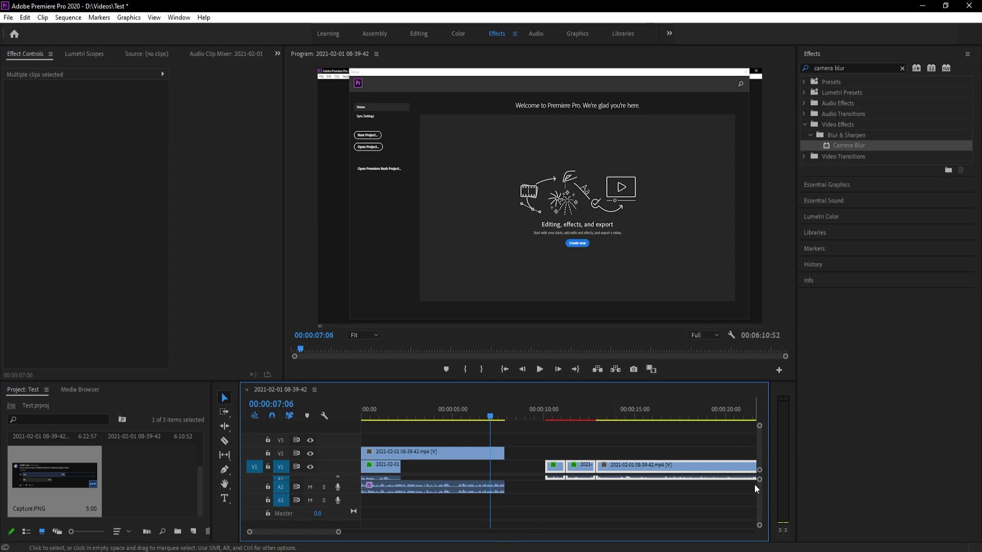
pyautogui.moveTo(760, 483)
pyautogui.mouseDown()
pyautogui.moveTo(760, 503)
pyautogui.moveTo(760, 479)
pyautogui.mouseUp()
# - Export the frame at 00:00:17:10 as a PNG to D:, keeping the suggested name and without importing it into the project
pyautogui.click(621, 414)
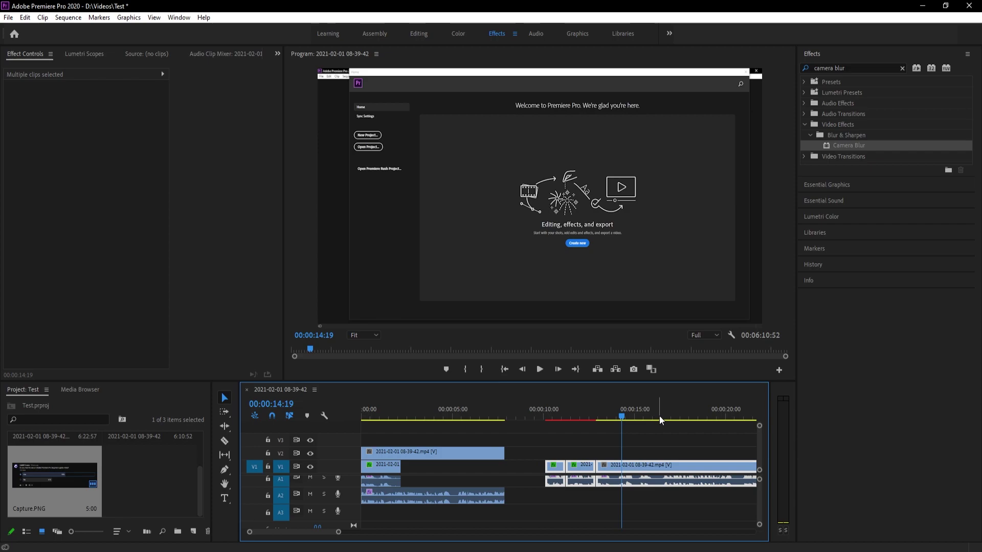
pyautogui.click(673, 441)
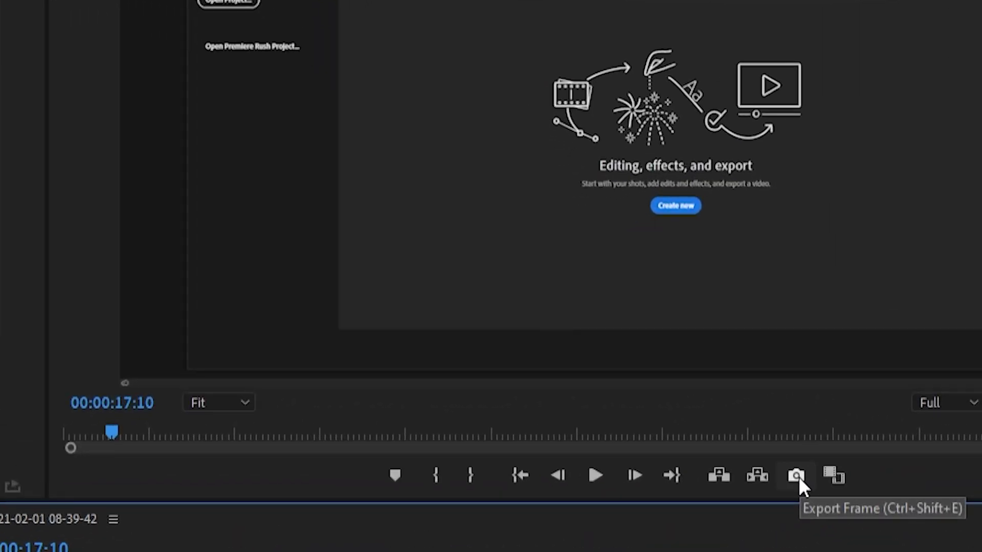
pyautogui.click(796, 476)
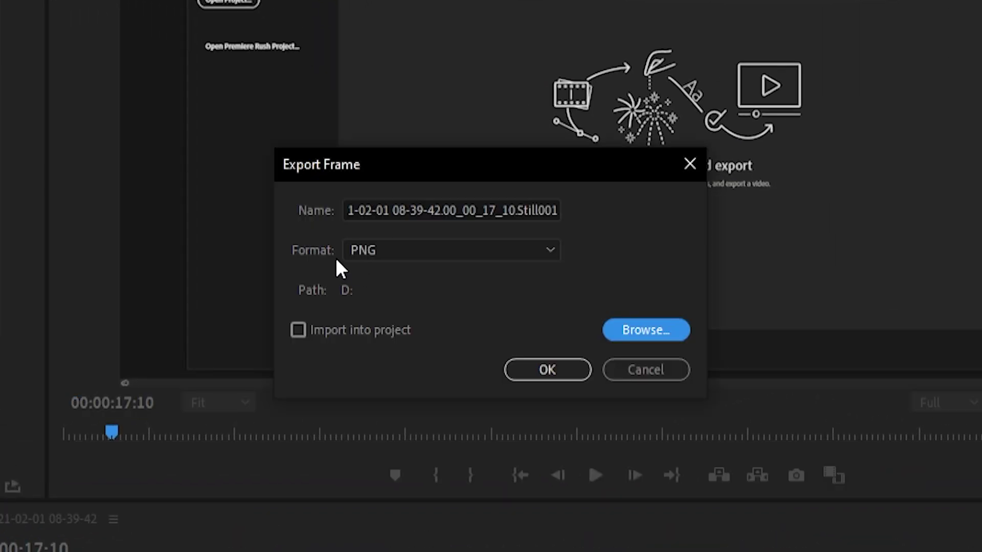
pyautogui.click(421, 255)
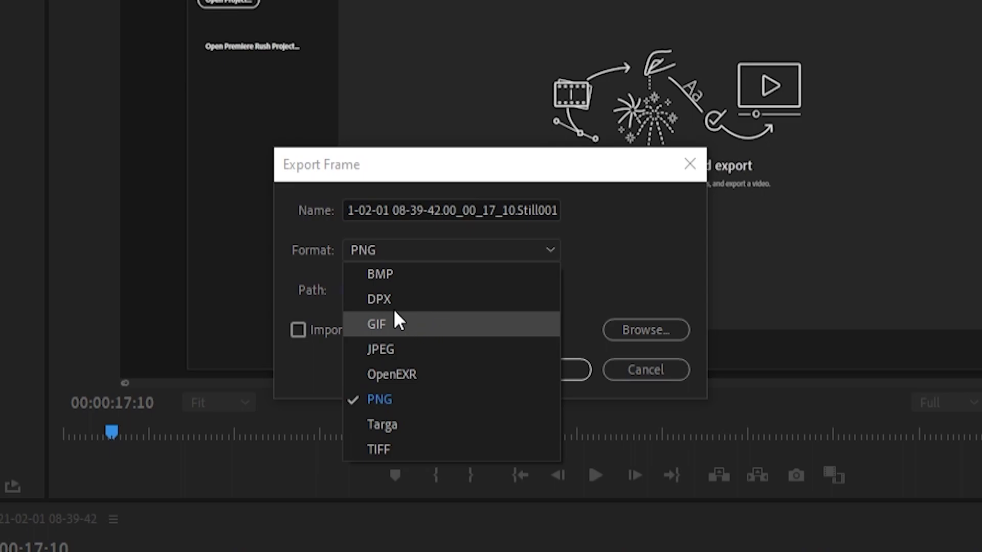
pyautogui.click(625, 238)
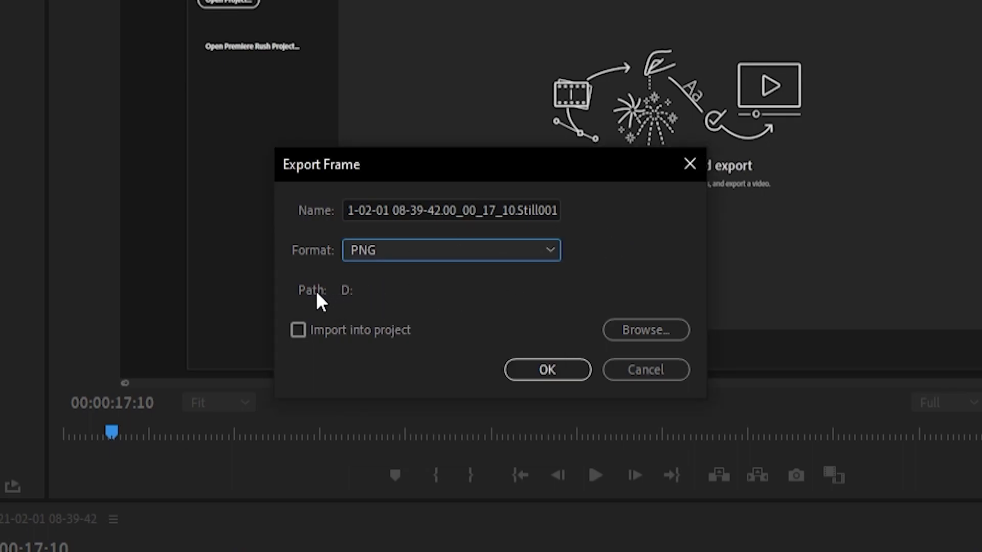
pyautogui.click(649, 330)
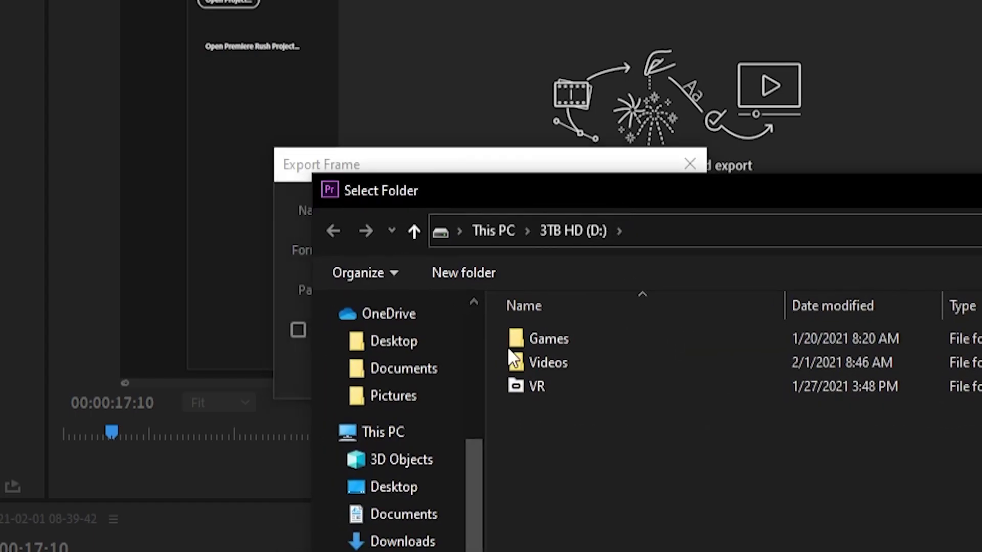
pyautogui.scroll(1, 412, 434)
pyautogui.press('Return')
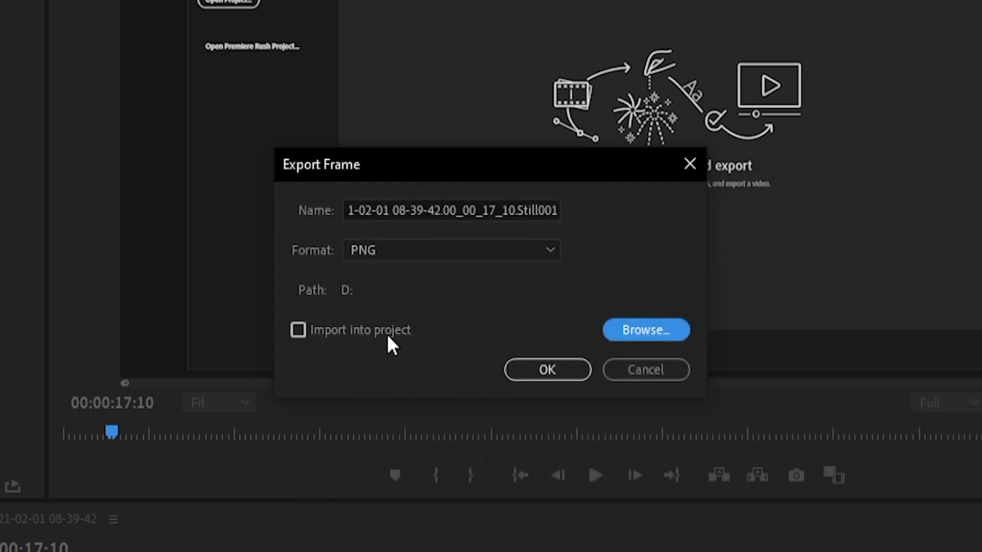
pyautogui.click(543, 370)
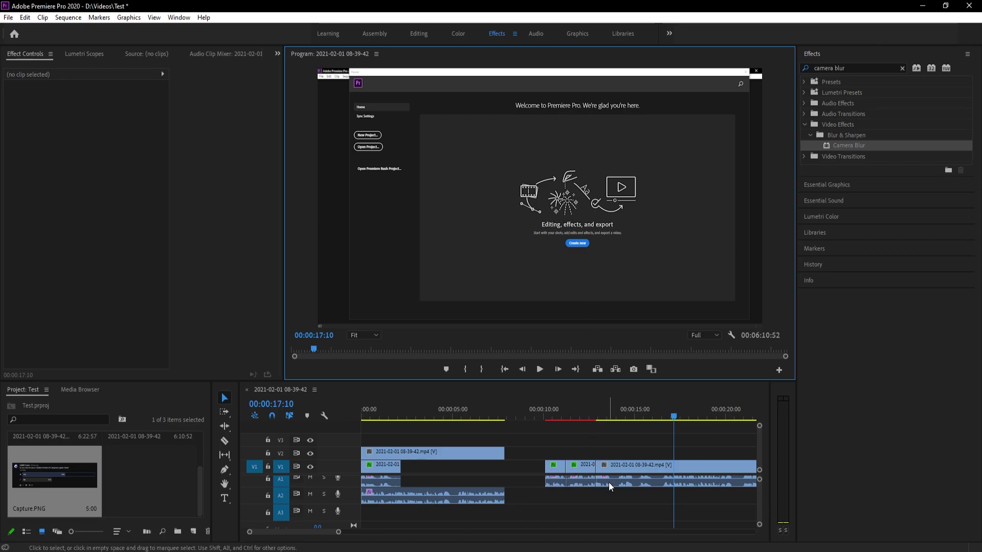
# - Select the long last clip on V1 and increase the height of the audio and video tracks to show waveforms and thumbnails
pyautogui.click(610, 463)
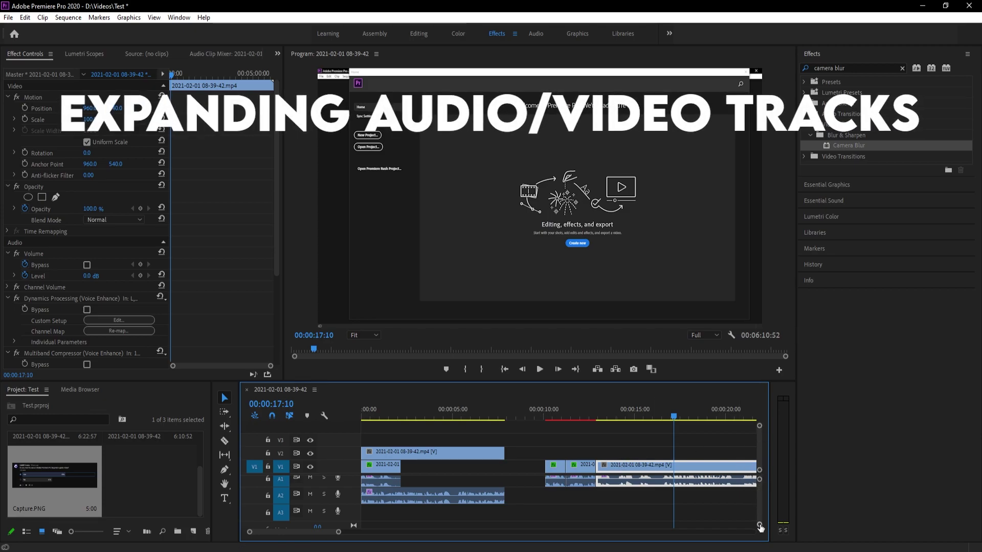
pyautogui.moveTo(760, 529); pyautogui.dragTo(760, 520)
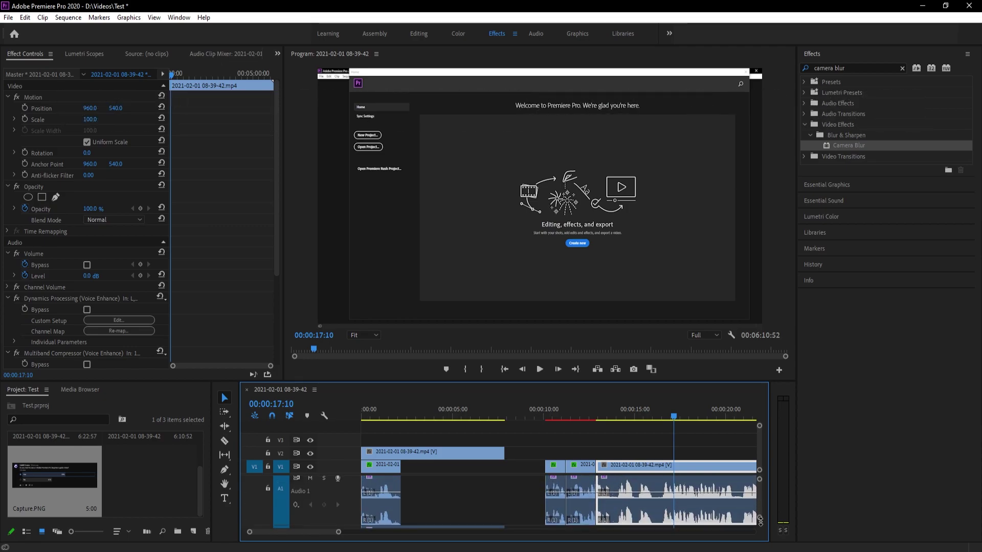
pyautogui.moveTo(760, 521); pyautogui.dragTo(760, 529)
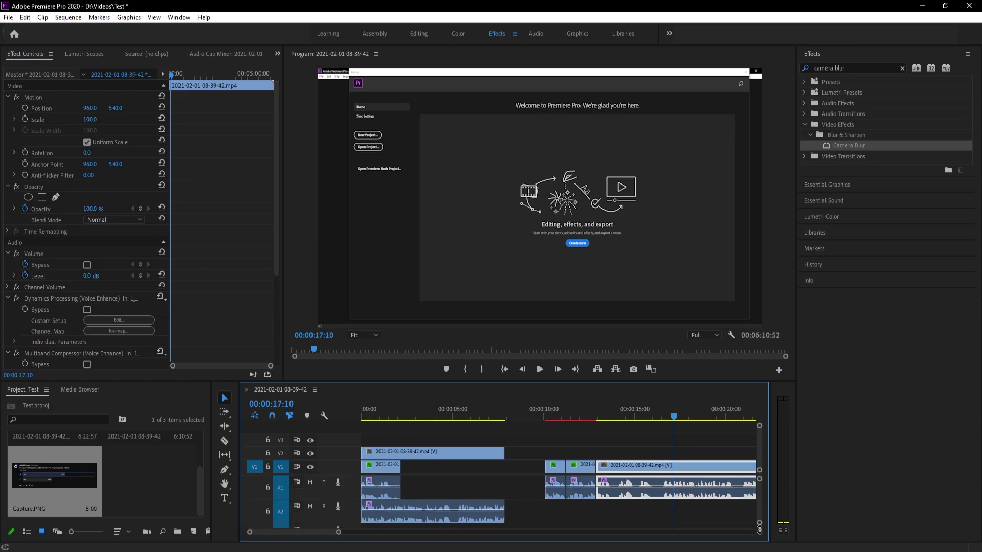
pyautogui.moveTo(759, 427); pyautogui.dragTo(760, 405)
# - Start and stop the video preview twice from near the beginning of the sequence
pyautogui.click(559, 409)
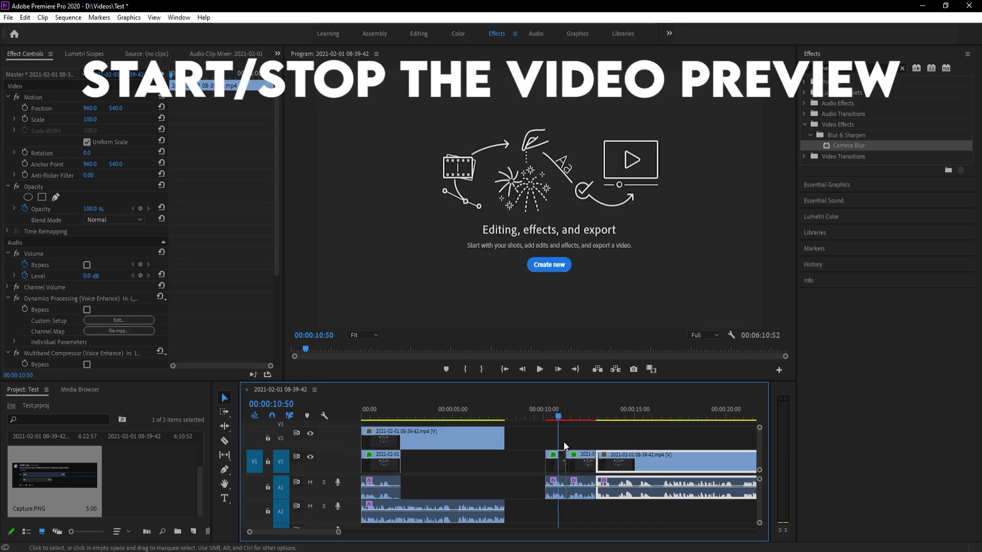
pyautogui.click(371, 411)
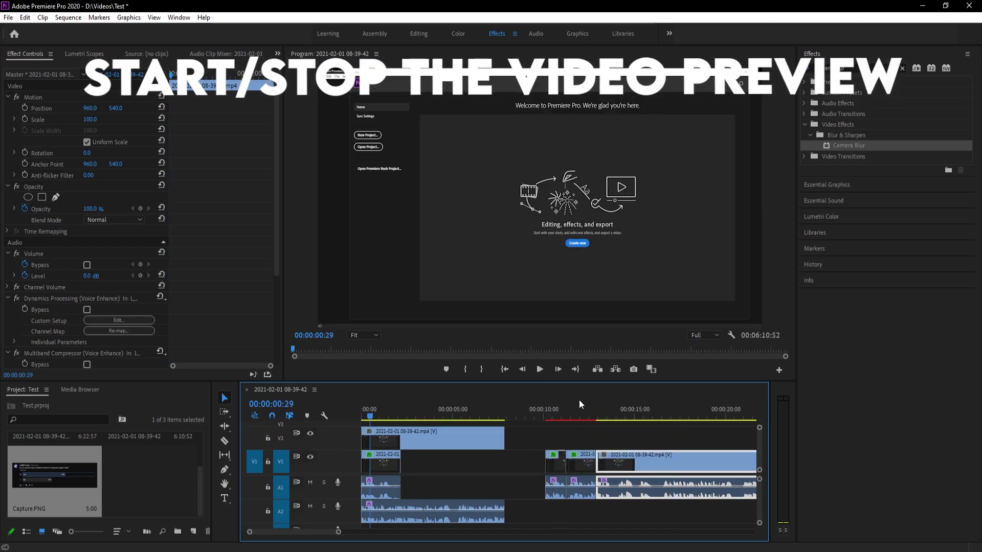
pyautogui.click(540, 370)
pyautogui.press('space')
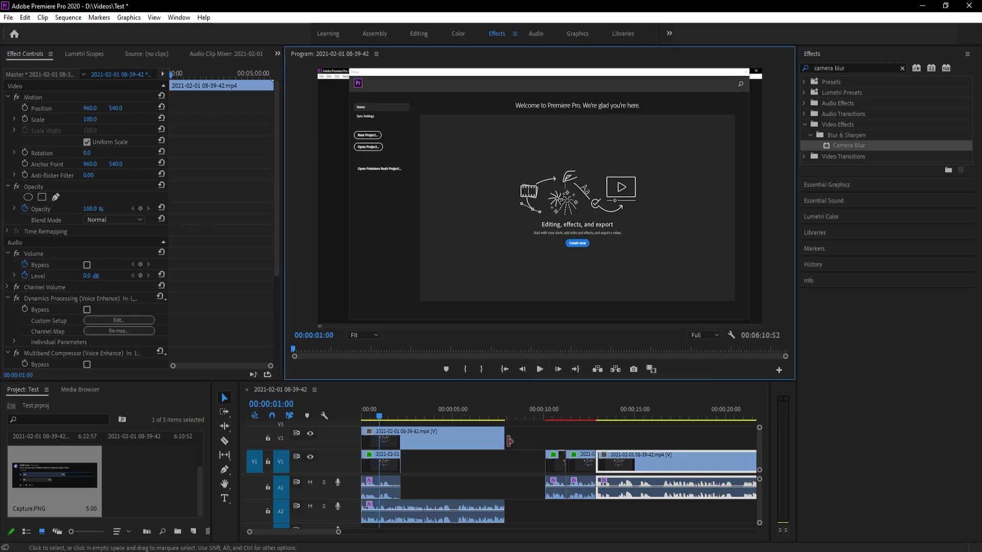
pyautogui.press('space')
pyautogui.click(511, 436)
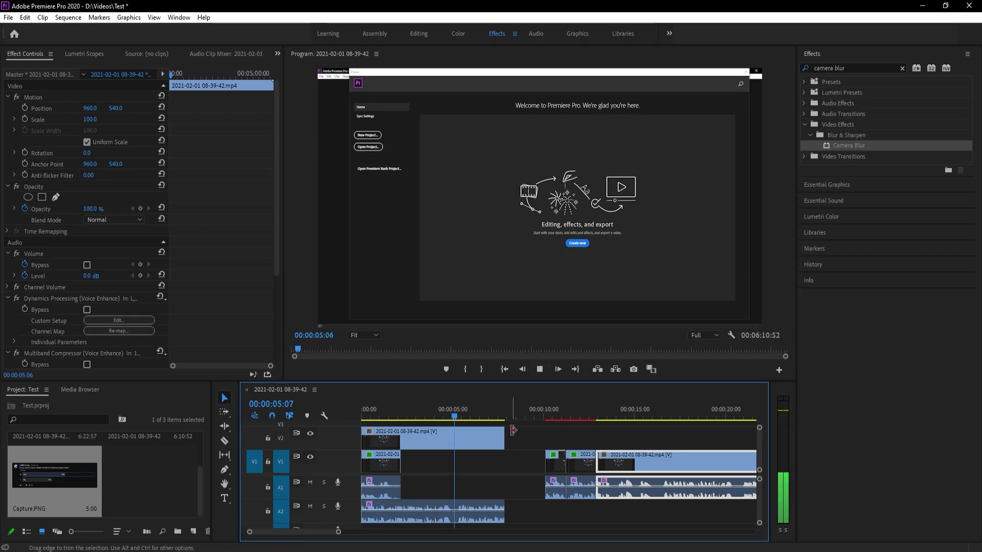
pyautogui.press('space')
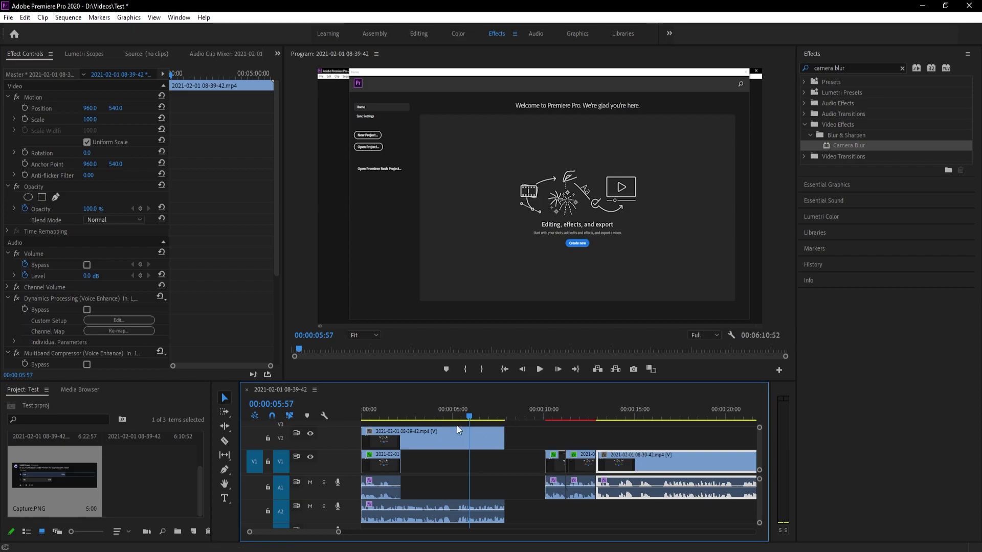
# - Add a marker at 00:00:20:23 in the sequence and accept its default settings as a comment marker
pyautogui.click(471, 414)
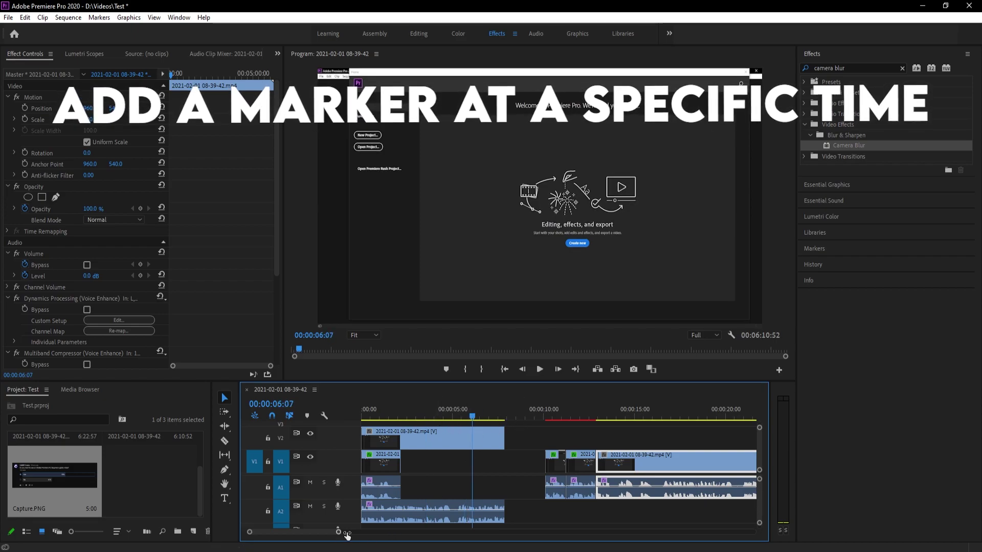
pyautogui.moveTo(345, 532); pyautogui.dragTo(393, 532)
pyautogui.click(514, 413)
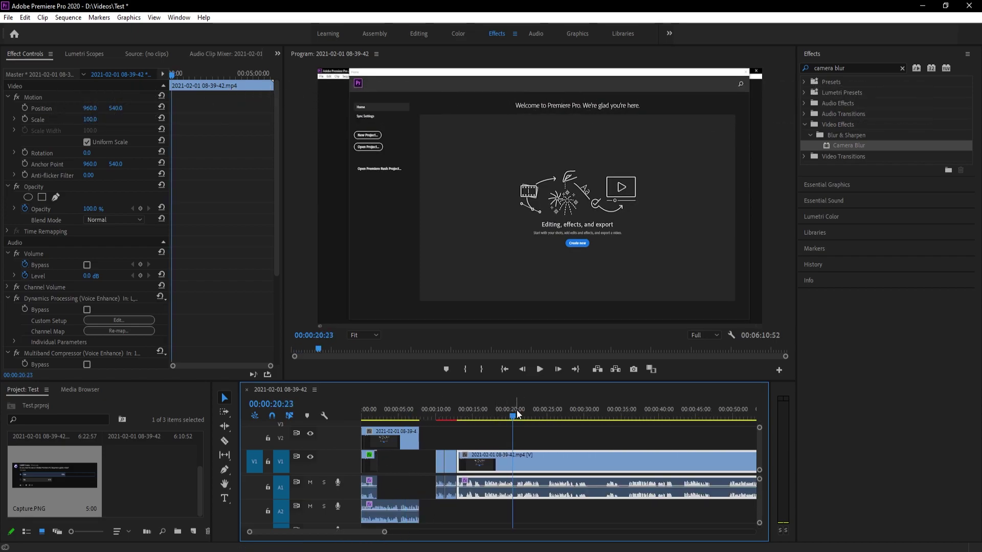
pyautogui.click(446, 371)
pyautogui.doubleClick(512, 401)
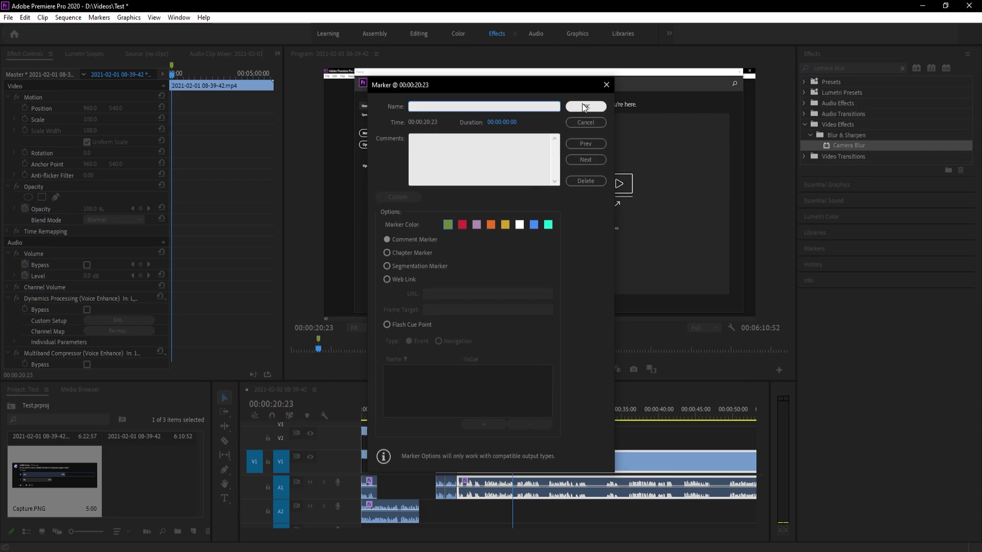
pyautogui.click(584, 107)
pyautogui.moveTo(557, 417); pyautogui.dragTo(595, 414)
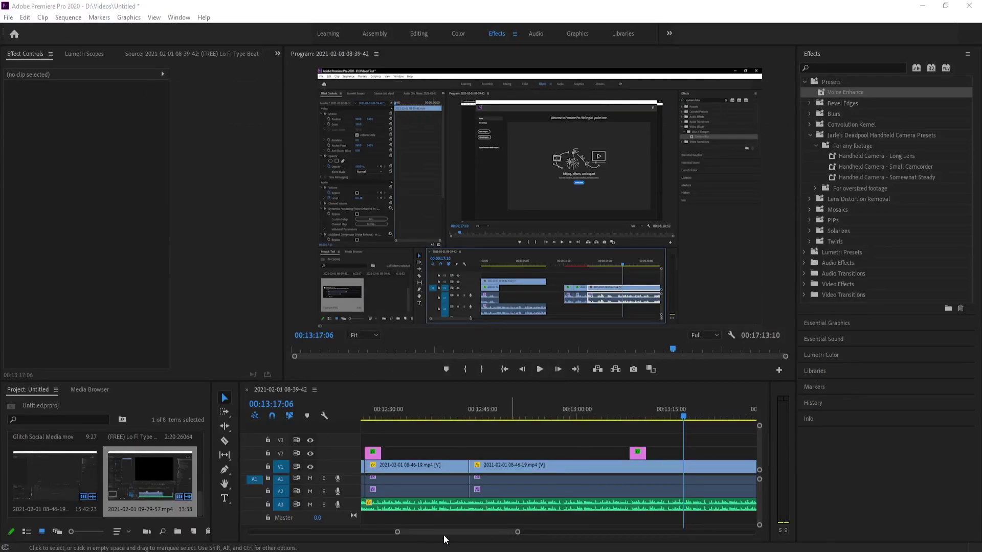
# - In the Untitled project, cut the V1 clip at 00:13:17:06 and again about 17 seconds further on with the Razor tool
pyautogui.scroll(-5, 452, 532)
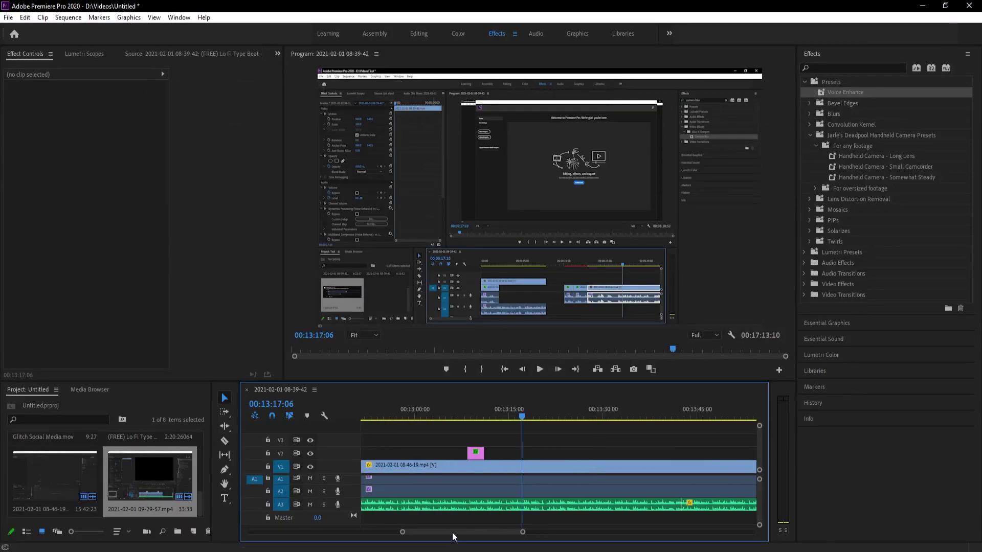
pyautogui.click(225, 441)
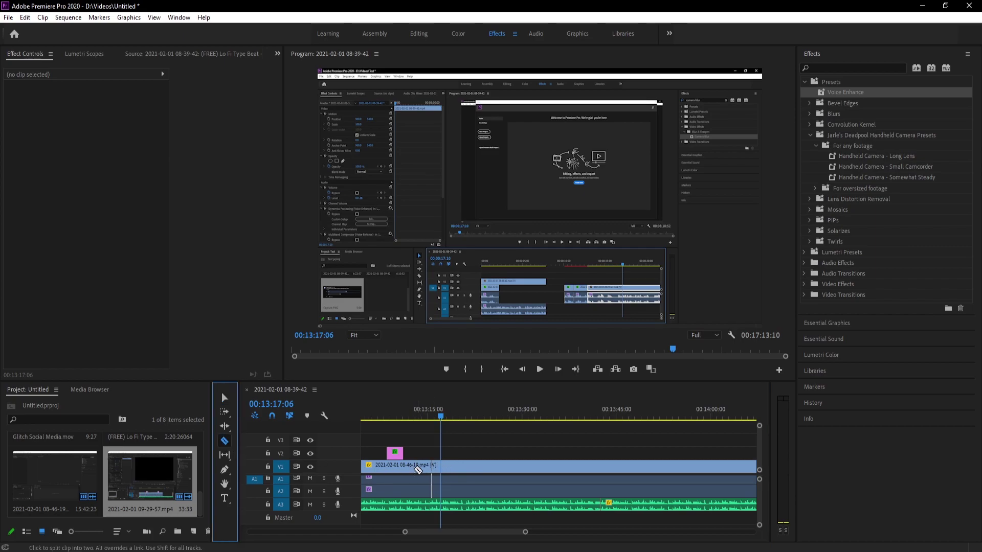
pyautogui.click(441, 466)
pyautogui.click(546, 466)
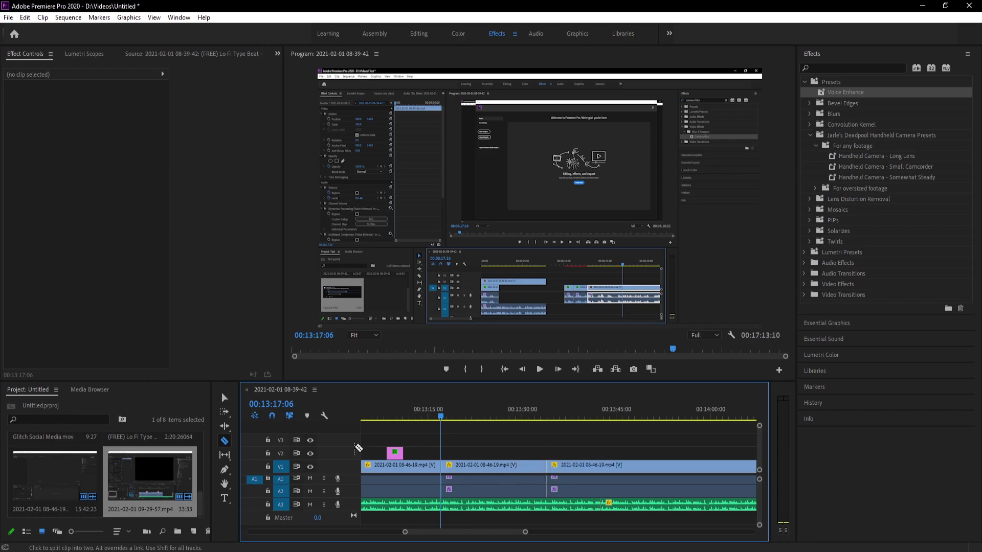
# - Set the speed of the newly cut middle segment on V1 to 500%
pyautogui.click(226, 398)
pyautogui.click(514, 471)
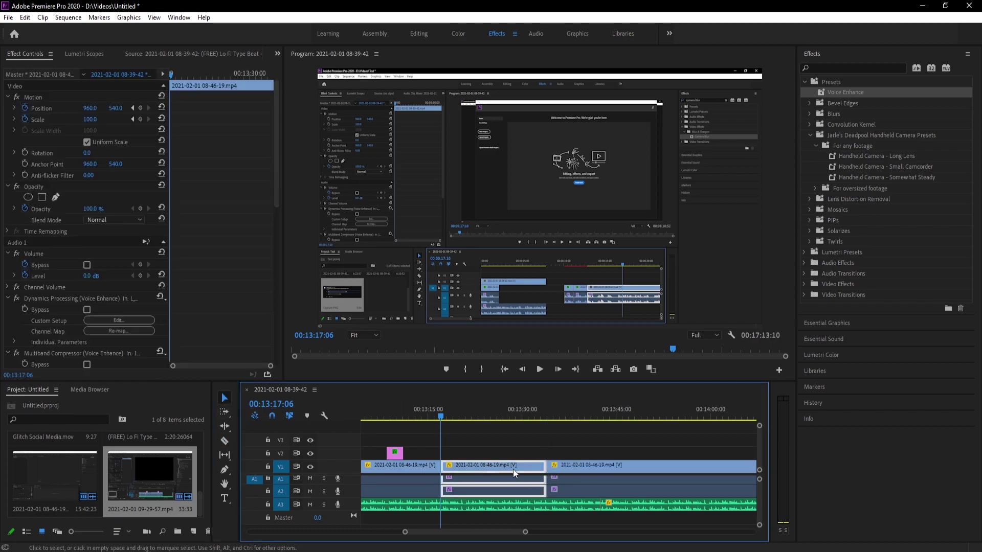
pyautogui.rightClick(485, 469)
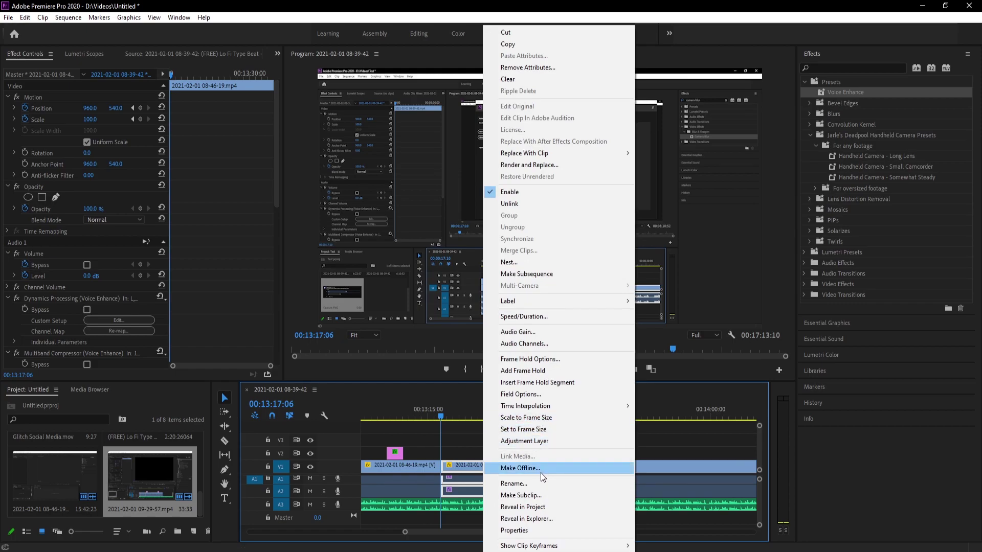
pyautogui.click(538, 317)
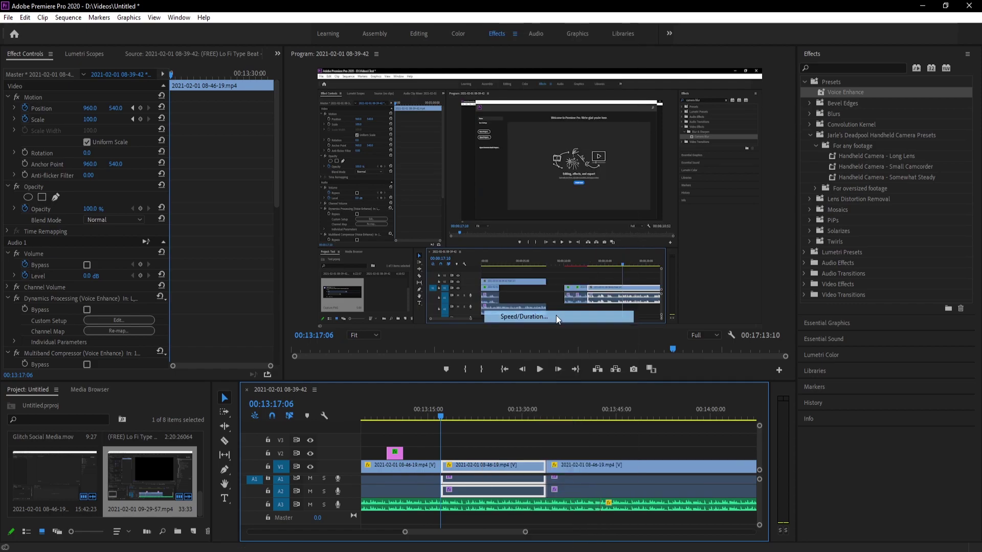
pyautogui.click(498, 241)
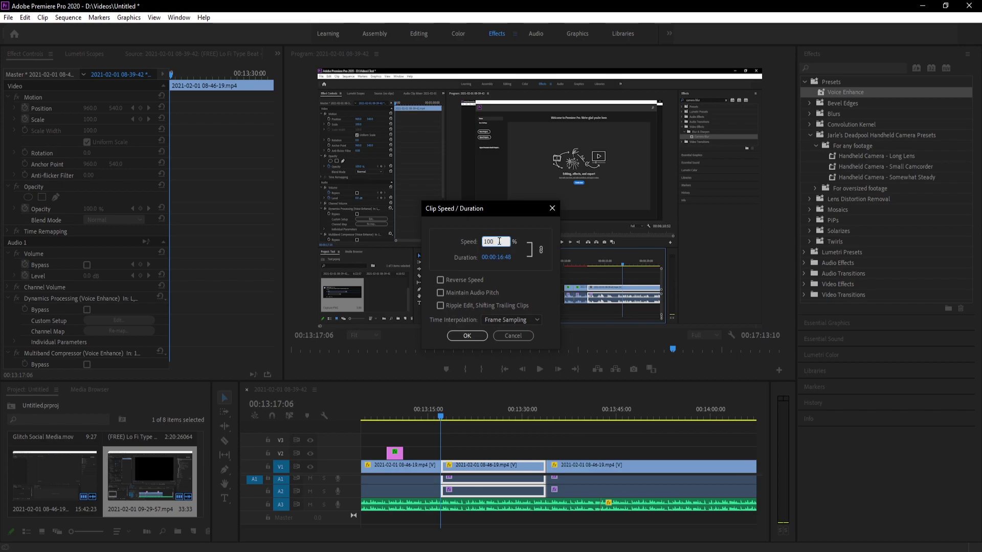
pyautogui.moveTo(498, 241)
pyautogui.mouseDown()
pyautogui.moveTo(477, 246)
pyautogui.moveTo(485, 240)
pyautogui.mouseUp()
pyautogui.write('500')
pyautogui.click(469, 337)
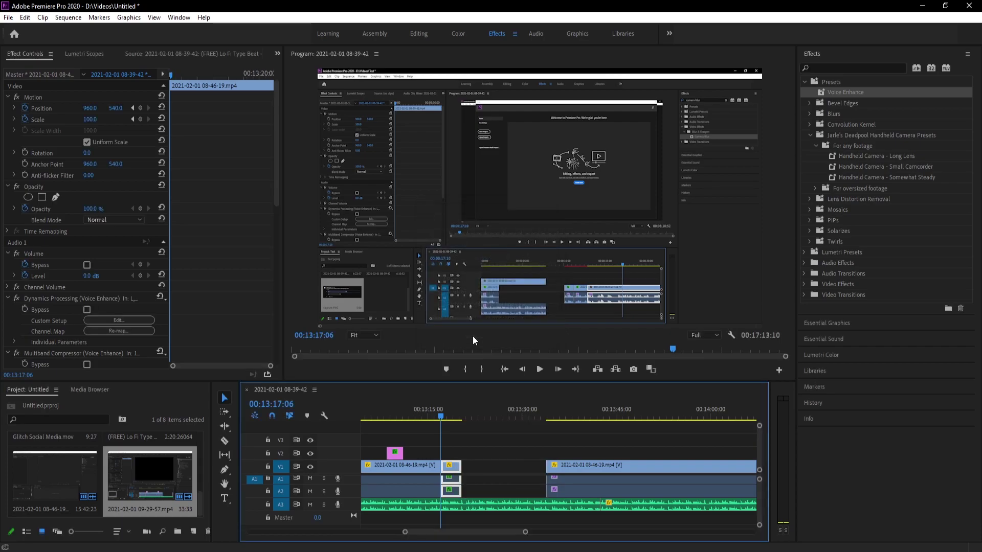
# - Play the sped-up segment to check its pace, and undo the last change
pyautogui.click(462, 447)
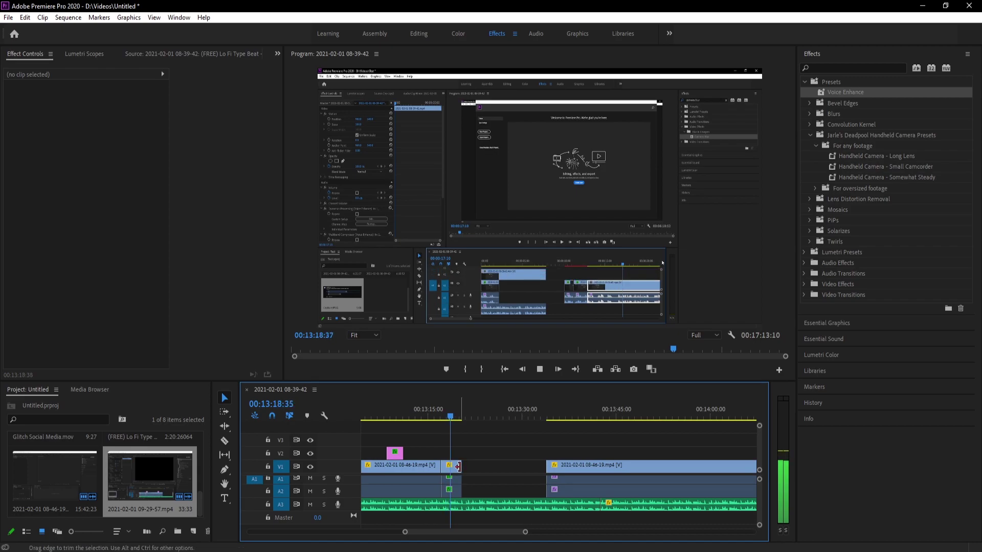
pyautogui.hotkey('ctrl', 'z')
pyautogui.press('space')
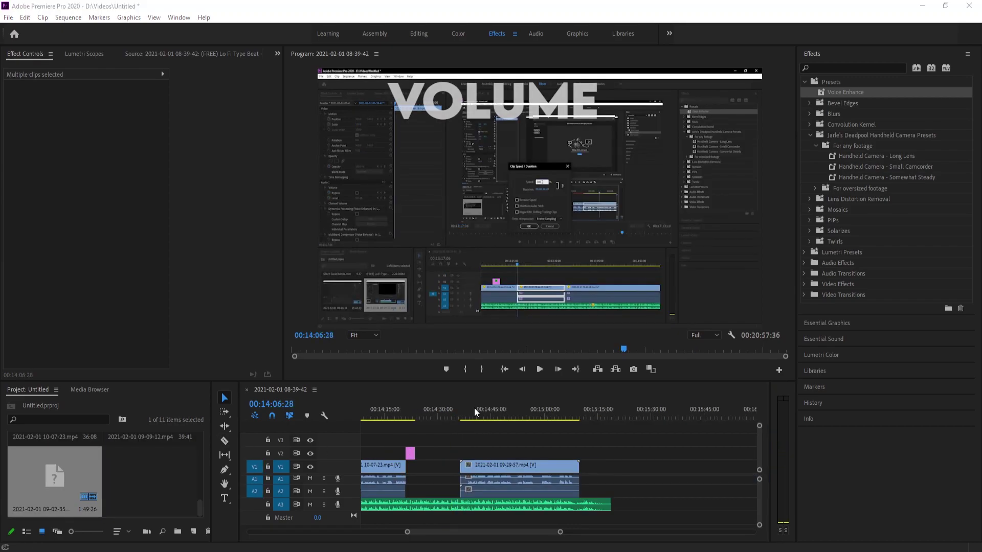
pyautogui.click(491, 467)
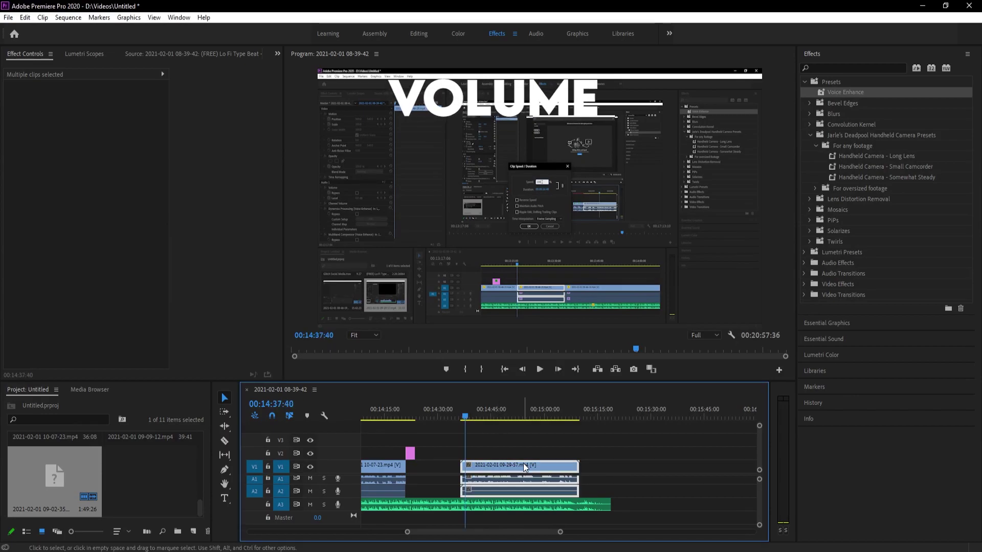
pyautogui.click(603, 445)
pyautogui.moveTo(754, 446); pyautogui.dragTo(440, 461)
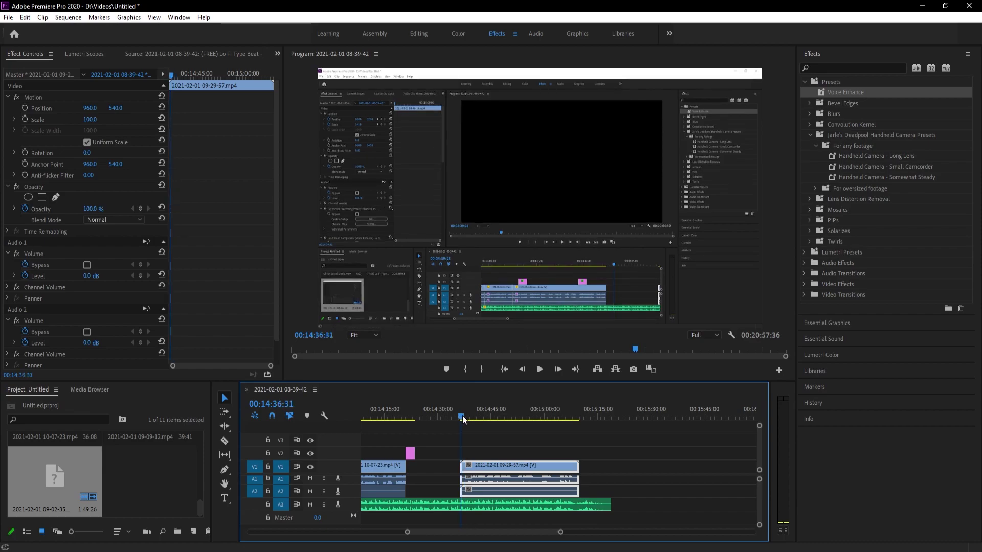
pyautogui.click(535, 415)
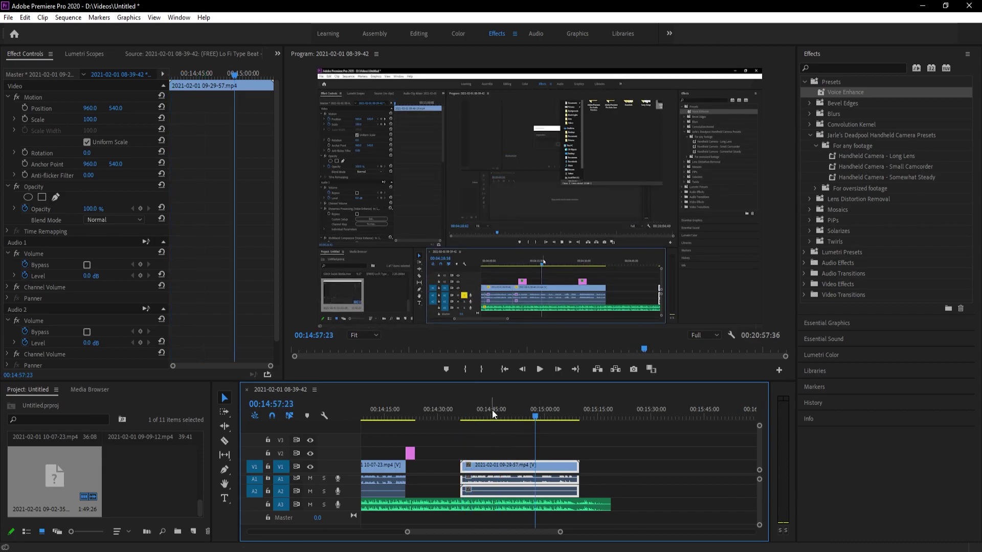
pyautogui.click(470, 417)
pyautogui.moveTo(465, 422); pyautogui.dragTo(481, 417)
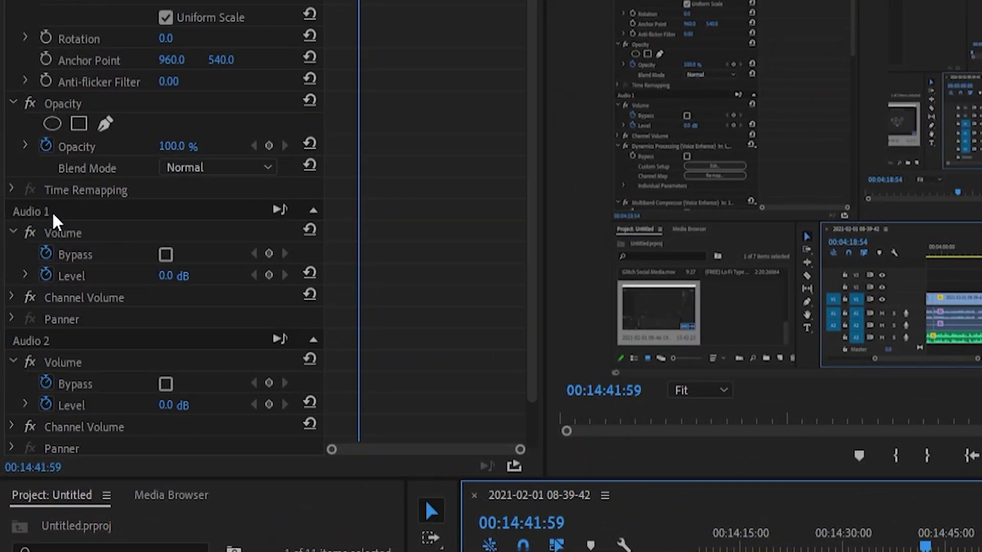
# - Turn off keyframing for the Audio 1 volume Level and set it to -10 dB
pyautogui.click(72, 250)
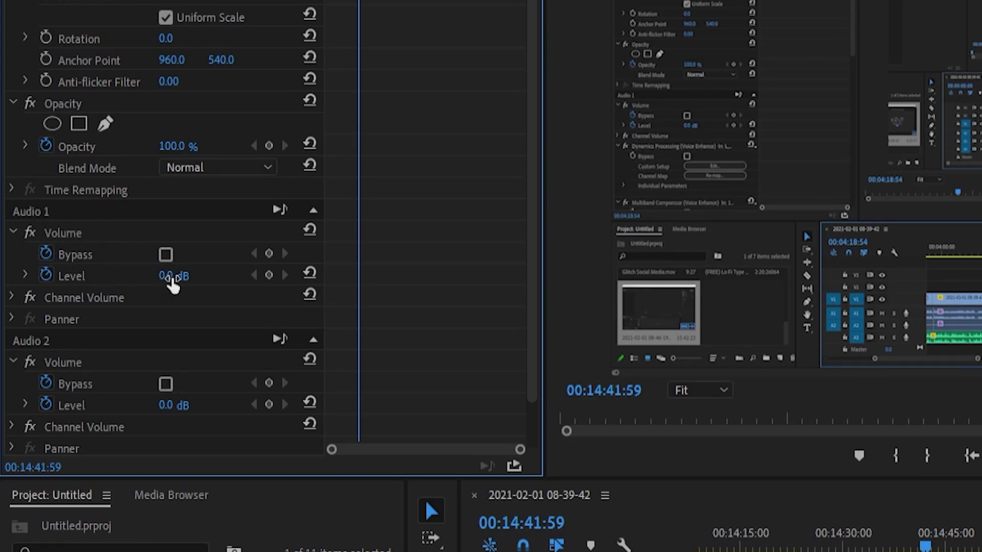
pyautogui.click(49, 277)
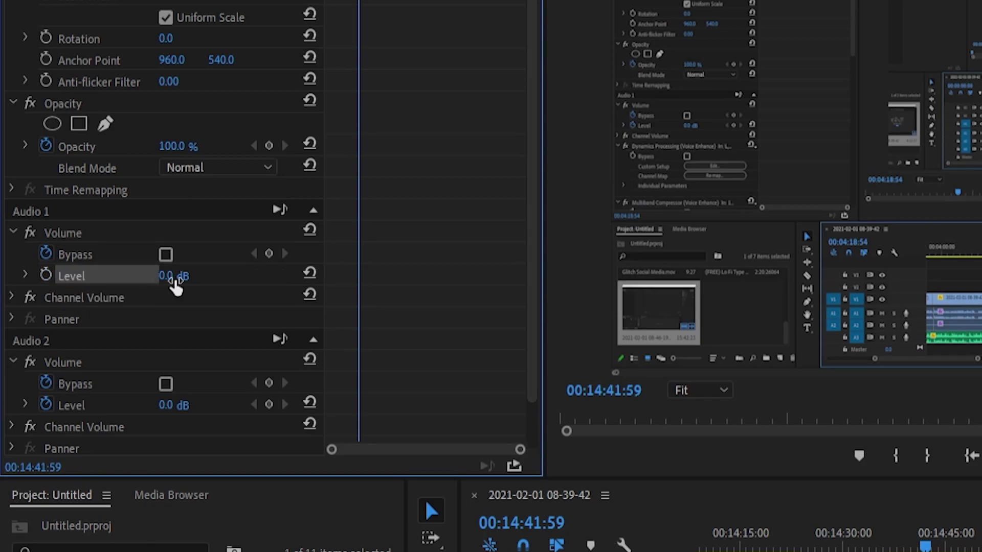
pyautogui.click(187, 271)
pyautogui.click(137, 298)
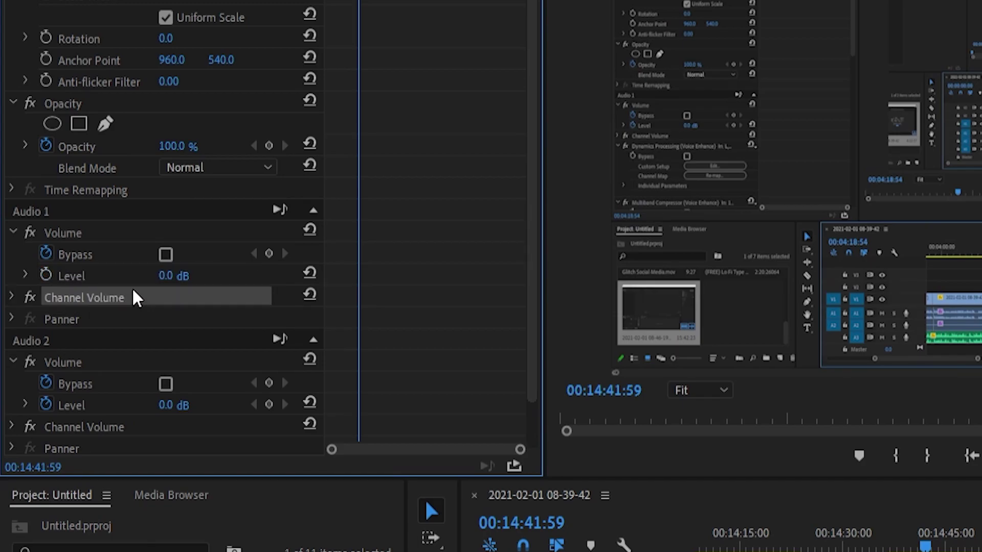
pyautogui.click(164, 276)
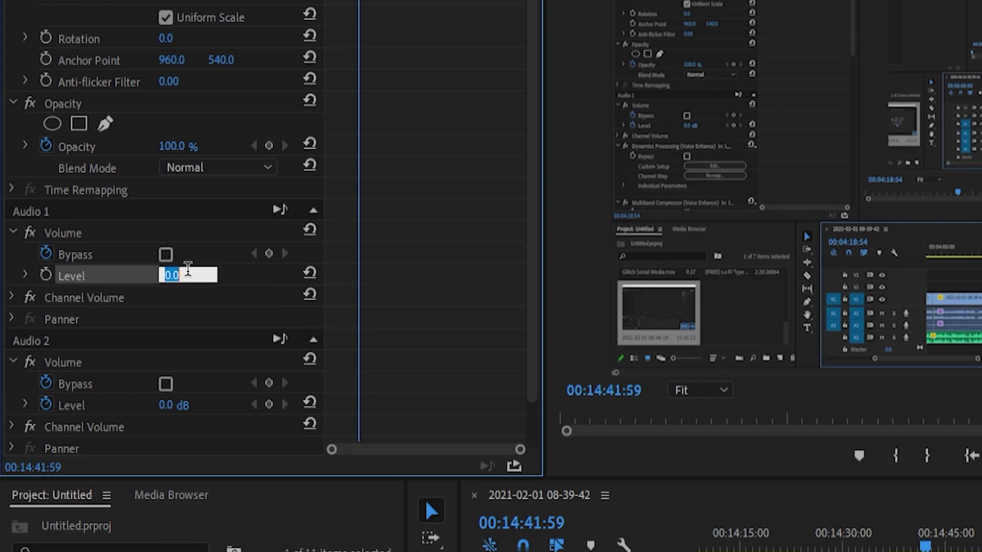
pyautogui.write('-10')
pyautogui.press('Return')
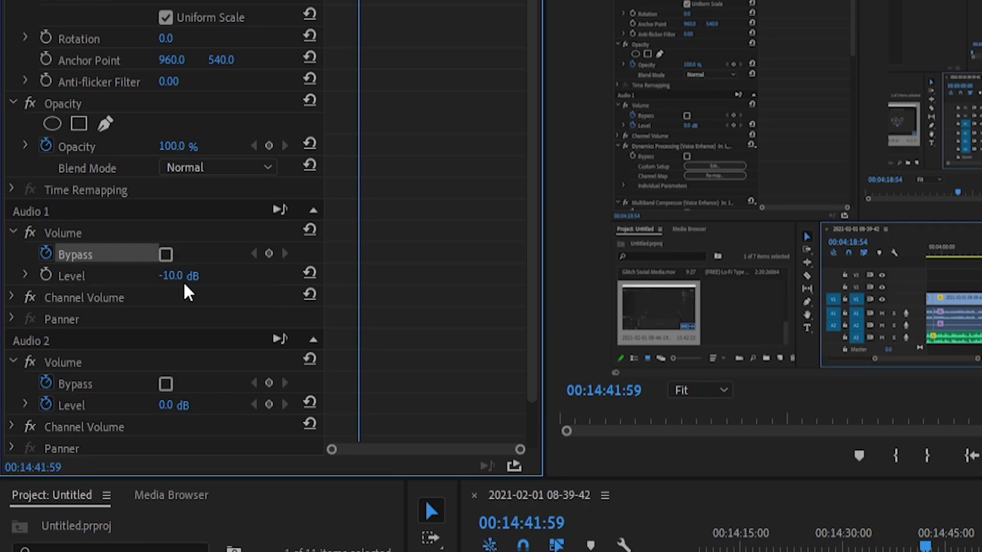
# - Set the selected clip's Audio 1 volume Level to 10 dB
pyautogui.click(175, 279)
pyautogui.write('10')
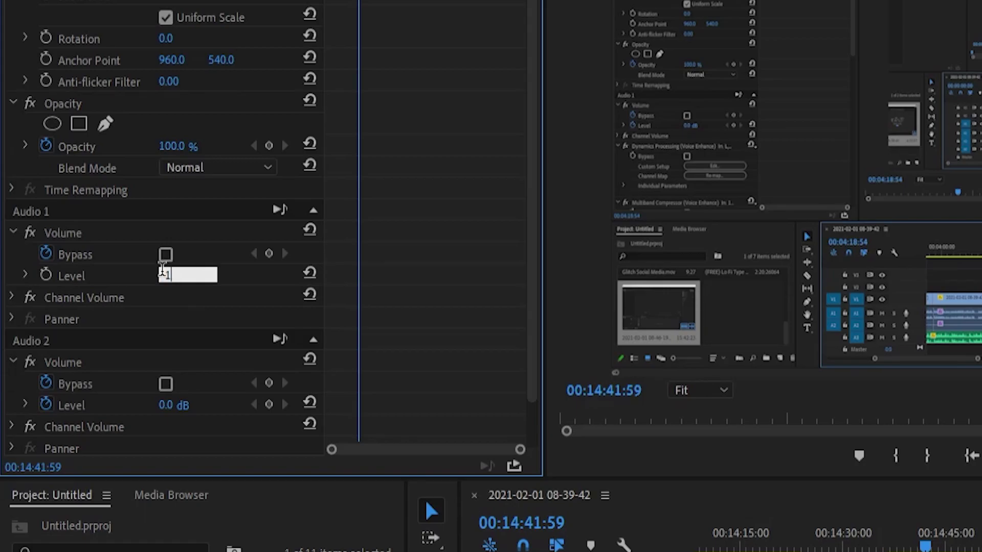
pyautogui.press('Return')
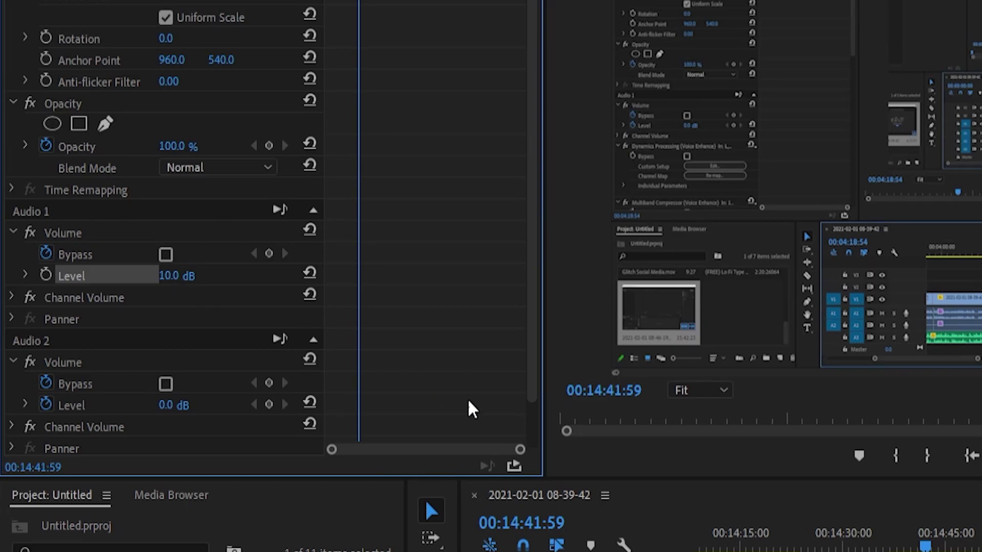
# - Enable keyframing for the Audio 1 Level at 00:14:38:23 and set that keyframe to -40 dB
pyautogui.click(889, 547)
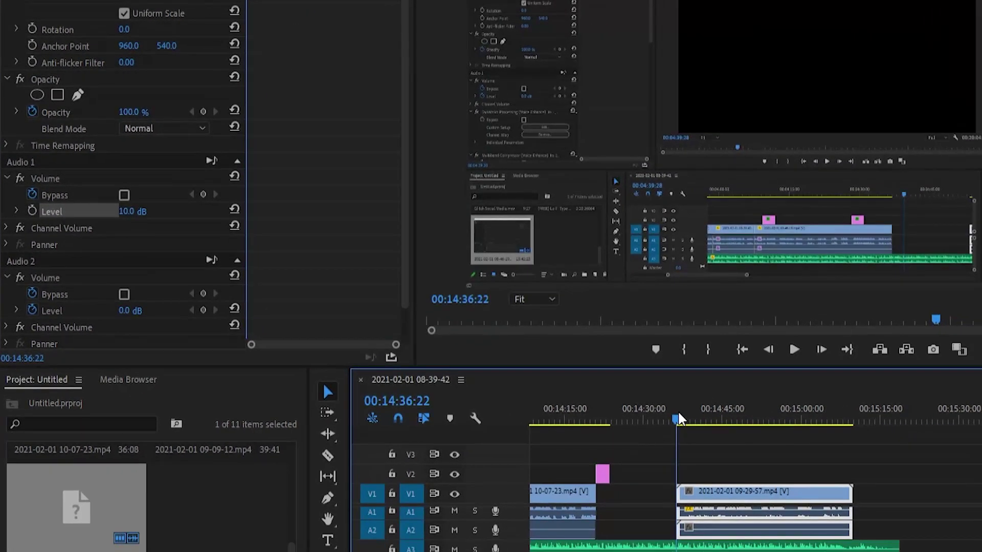
pyautogui.moveTo(715, 441); pyautogui.dragTo(725, 441)
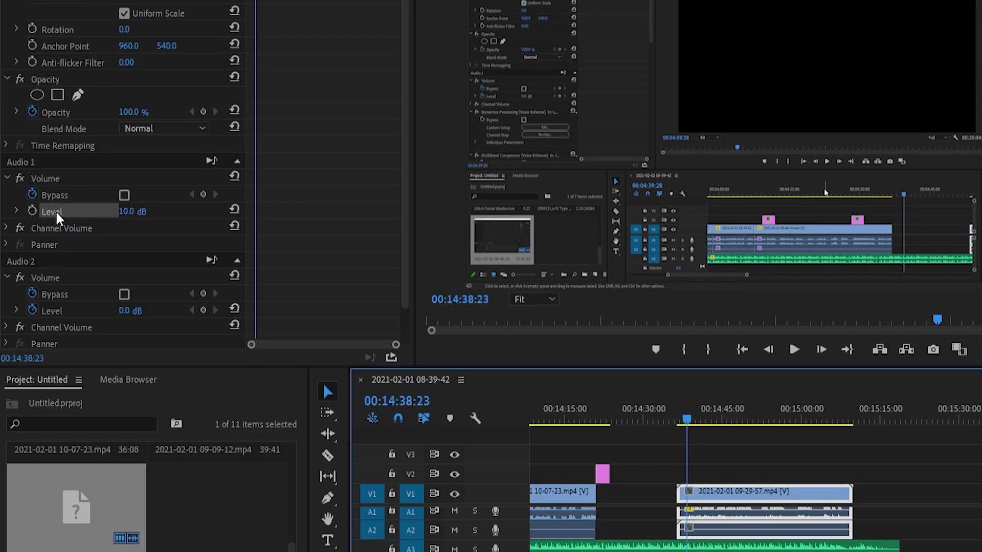
pyautogui.click(142, 207)
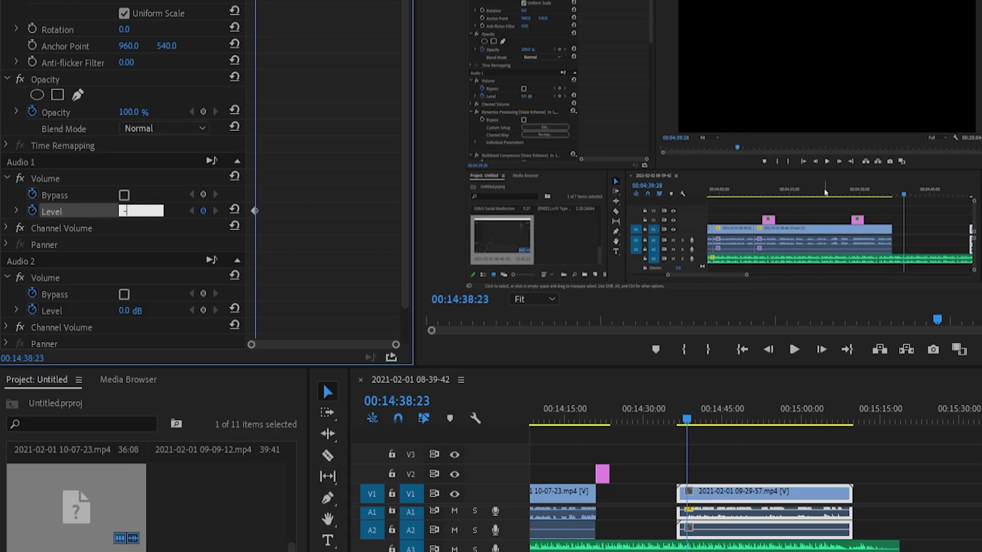
pyautogui.click(99, 248)
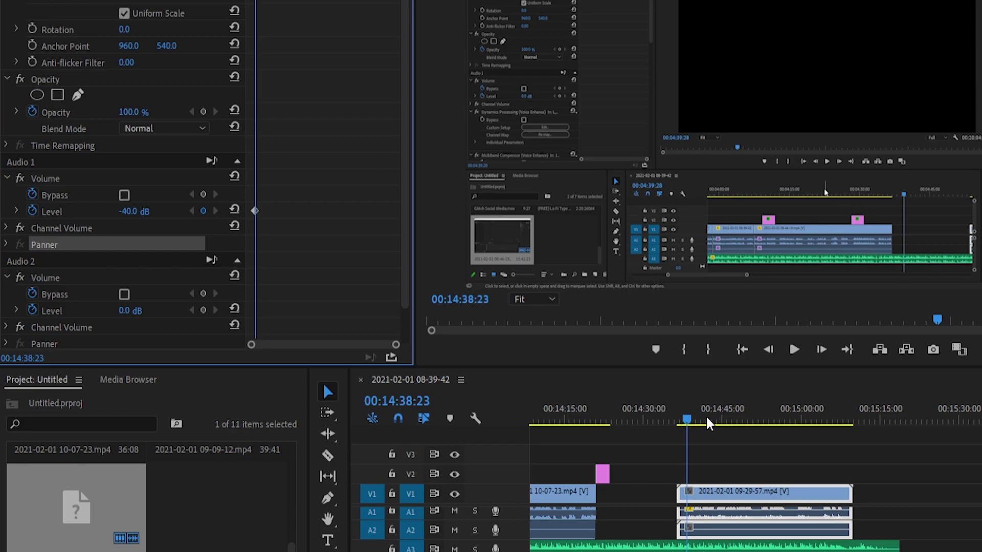
# - Add a second Audio 1 Level keyframe of 0 dB at 00:14:46:44 to fade the sound in
pyautogui.moveTo(709, 424); pyautogui.dragTo(732, 423)
pyautogui.click(152, 213)
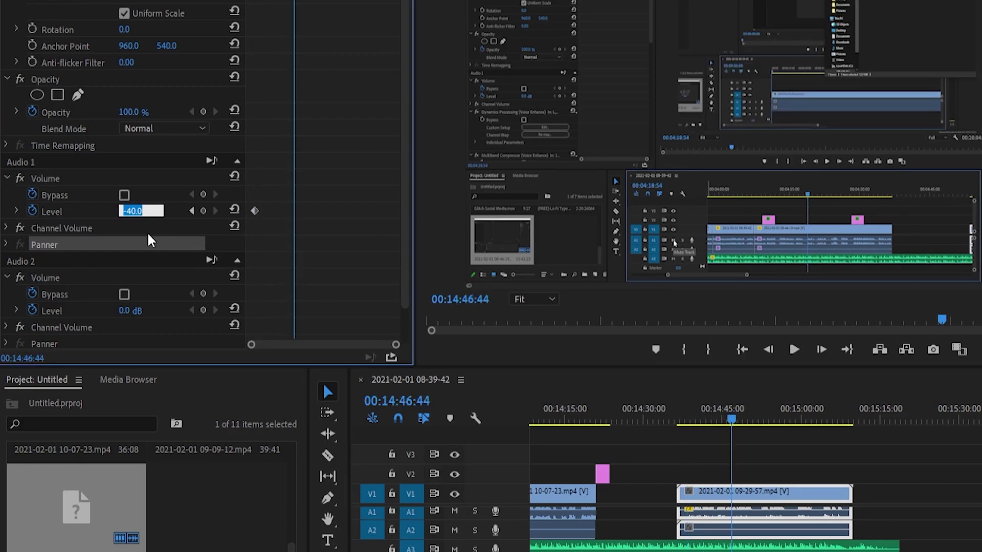
pyautogui.write('-11')
pyautogui.click(152, 228)
# - Play the clip from near the first volume keyframe to check the audio fade-in
pyautogui.click(692, 421)
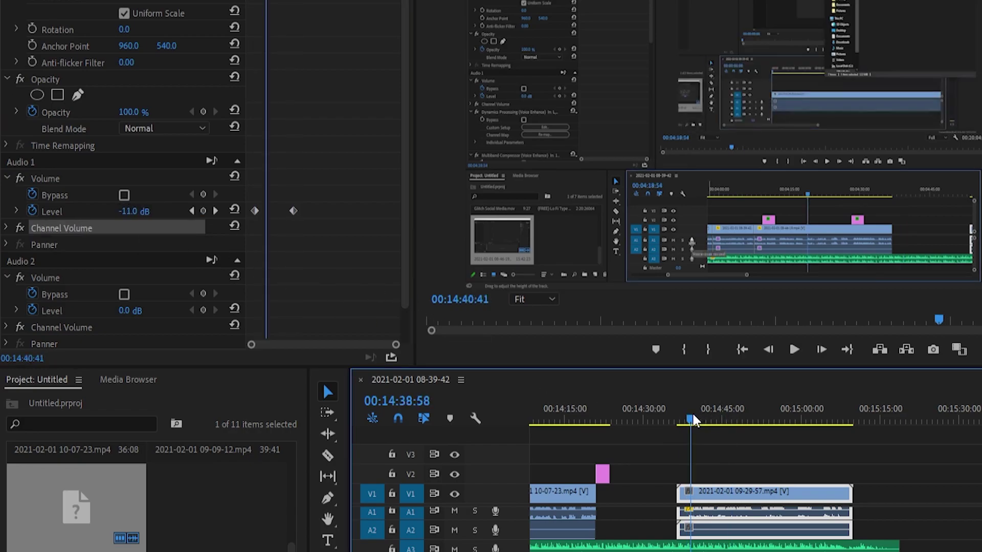
pyautogui.moveTo(693, 417); pyautogui.dragTo(691, 417)
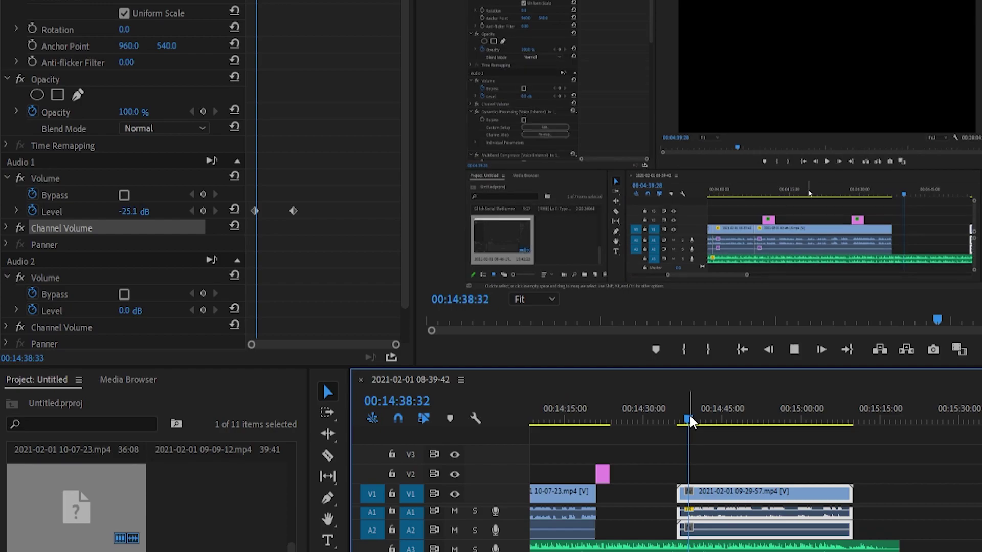
pyautogui.press('space')
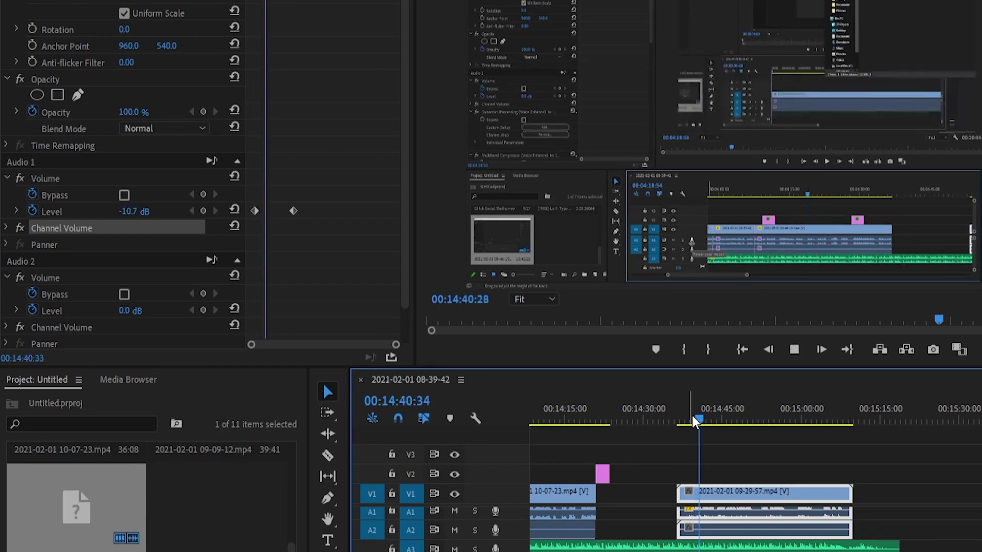
pyautogui.moveTo(704, 419); pyautogui.dragTo(737, 421)
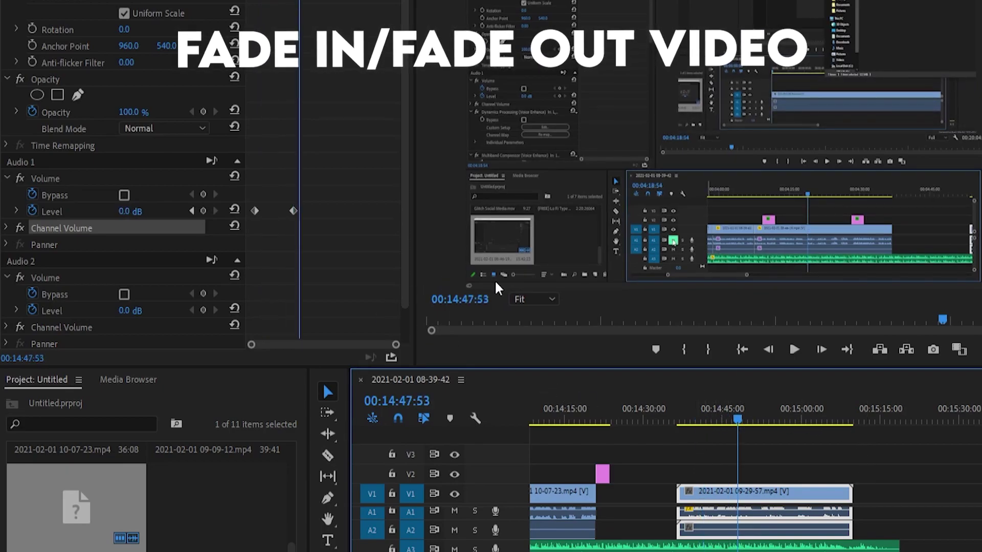
# - Add an Opacity keyframe of 0% at the clip's start, 00:14:36:22
pyautogui.click(678, 419)
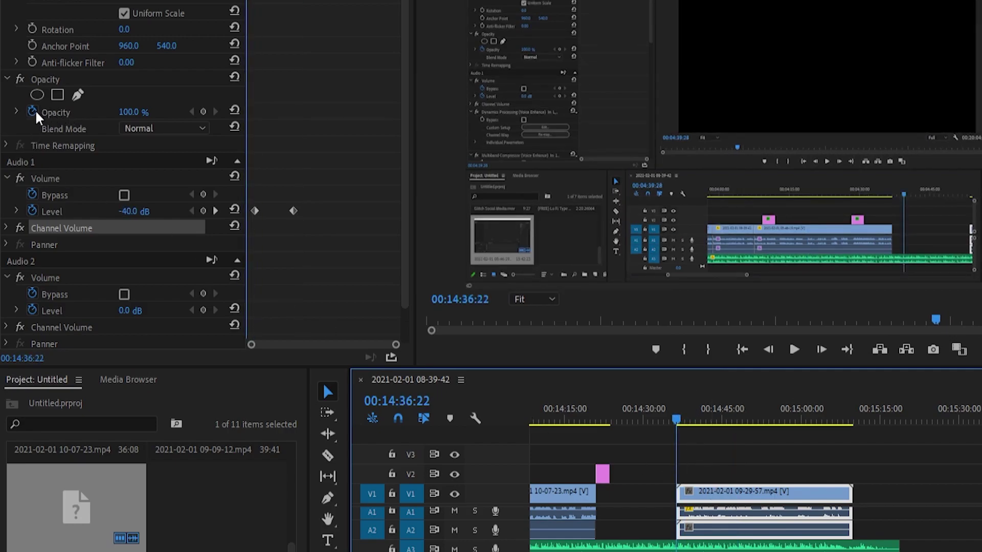
pyautogui.click(129, 111)
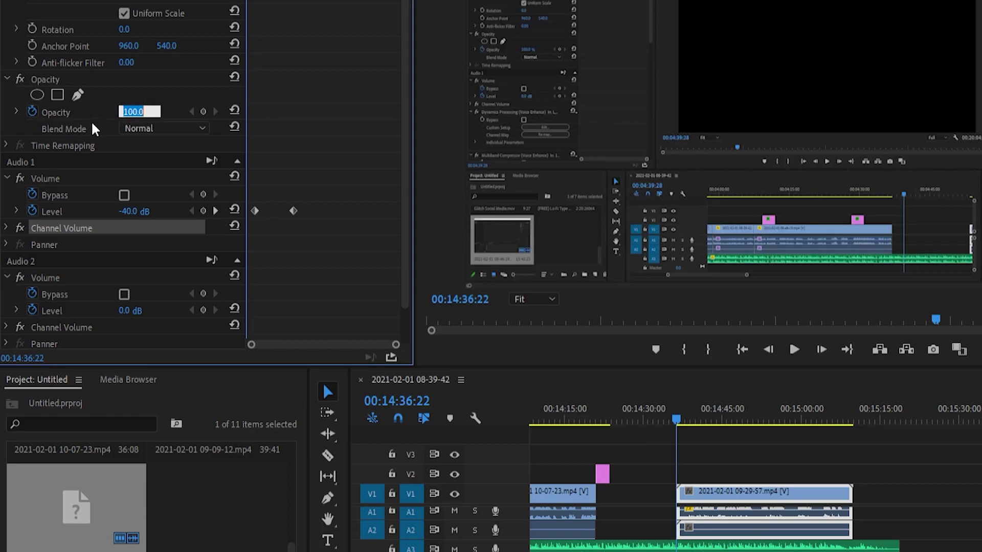
pyautogui.write('0')
pyautogui.press('Return')
# - Add a second Opacity keyframe of 100% at 00:14:39:41 to fade the video in
pyautogui.click(694, 422)
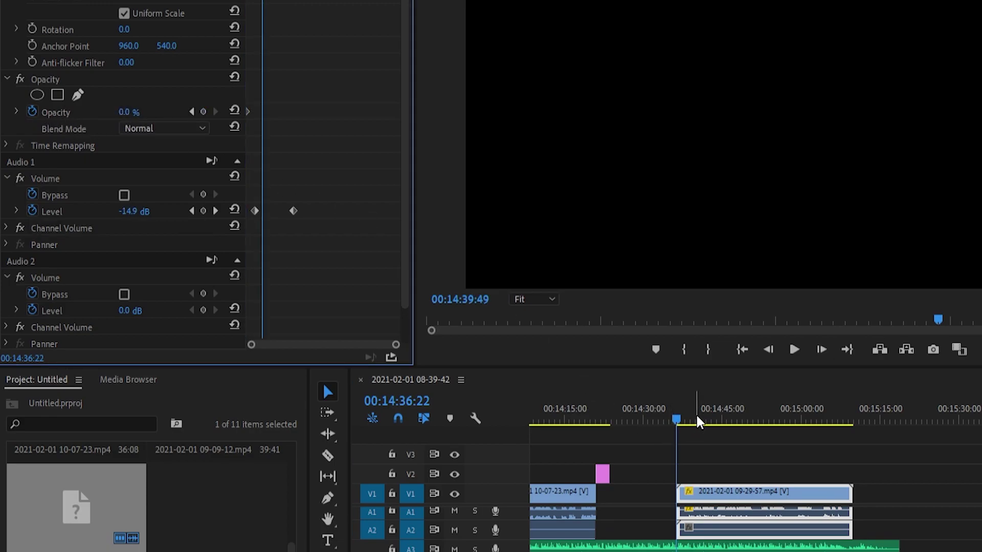
pyautogui.click(139, 109)
pyautogui.write('1')
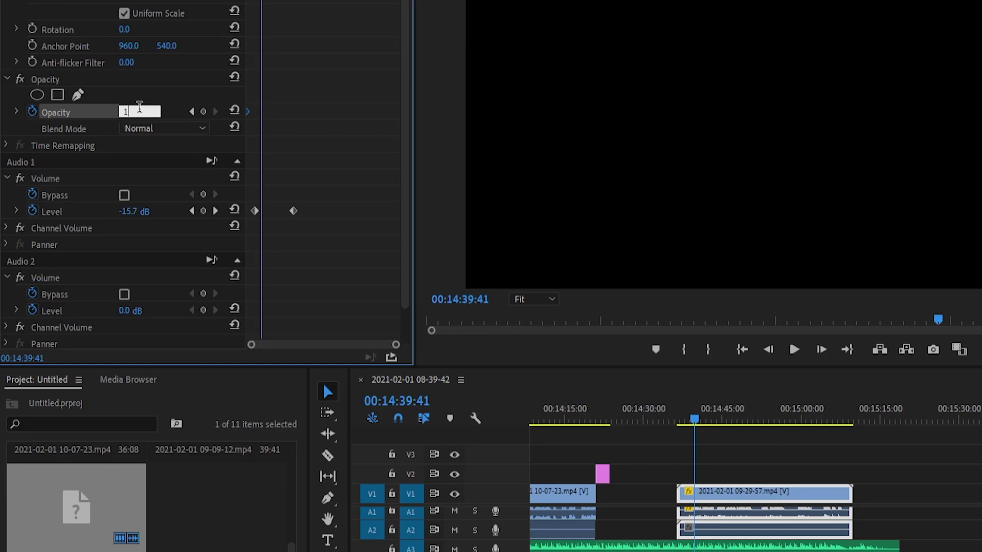
pyautogui.write('00')
pyautogui.press('Return')
# - Deselect the clip and play it from its start to check the video fade-in
pyautogui.moveTo(693, 421); pyautogui.dragTo(676, 420)
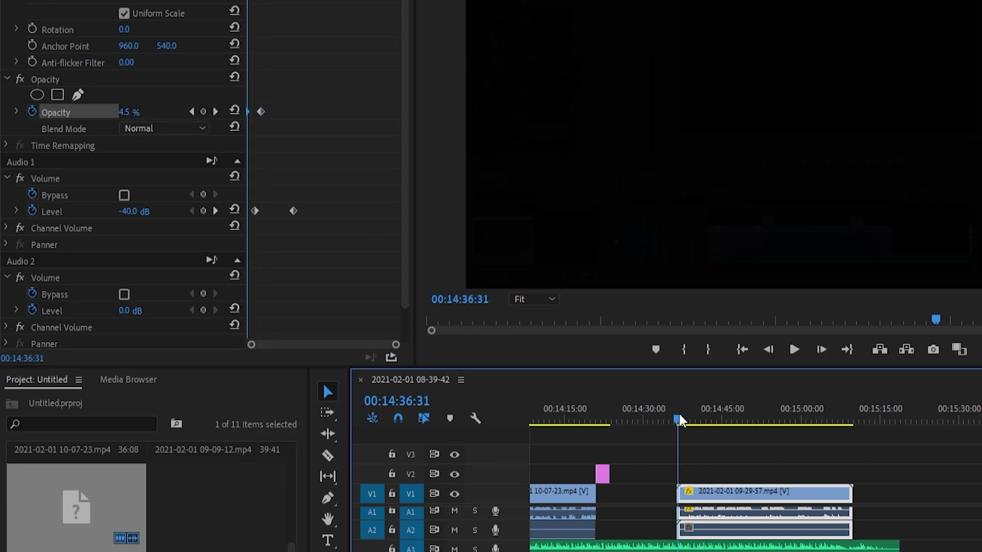
pyautogui.click(753, 439)
pyautogui.press('space')
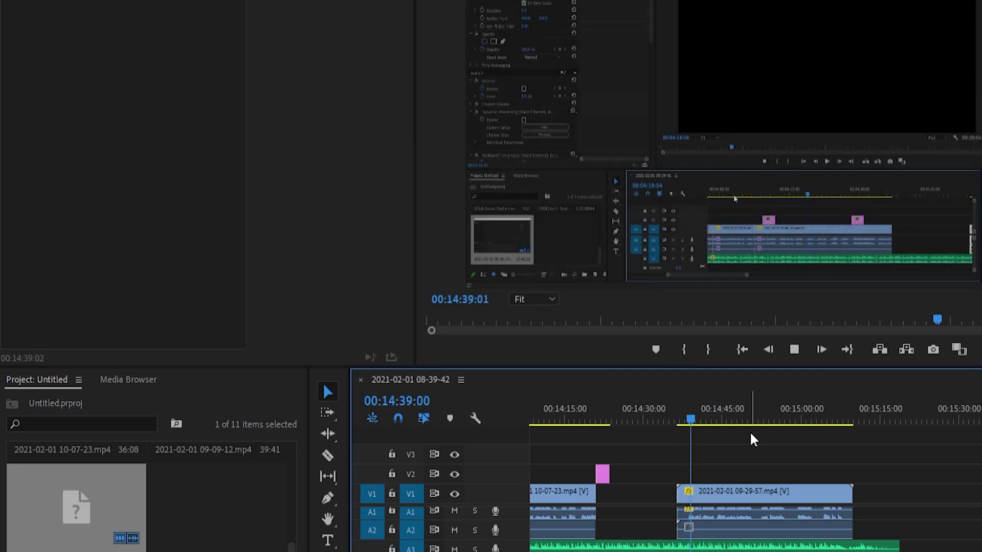
pyautogui.press('space')
pyautogui.click(842, 421)
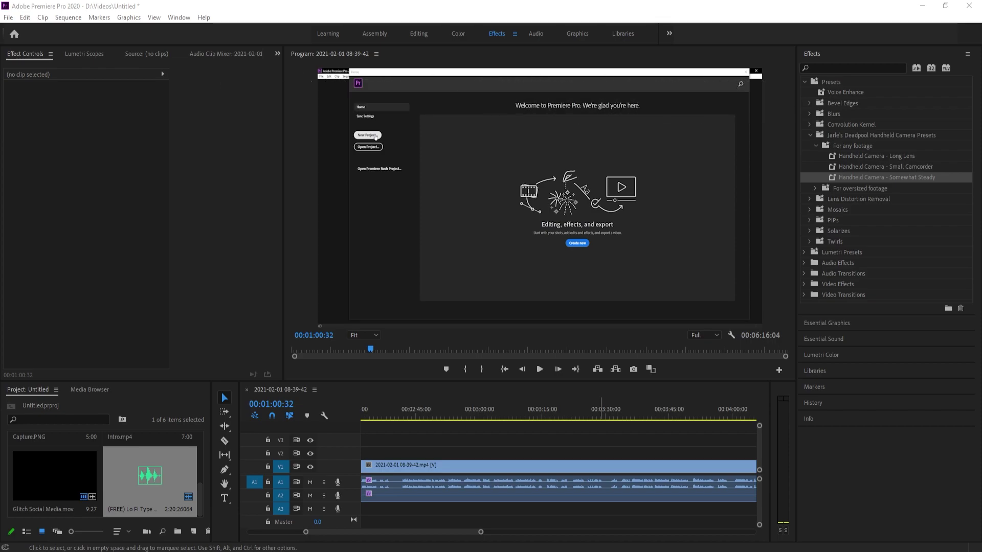
# - Switch to the Music folder in File Explorer and add the (FREE) Lo Fi Type Beat file to track A3 at about 00:02:43
pyautogui.hotkey('alt', 'Tab')
pyautogui.moveTo(607, 92); pyautogui.dragTo(567, 75)
pyautogui.moveTo(494, 139)
pyautogui.mouseDown()
pyautogui.moveTo(409, 286)
pyautogui.moveTo(485, 299)
pyautogui.moveTo(490, 151)
pyautogui.mouseUp()
pyautogui.click(499, 150)
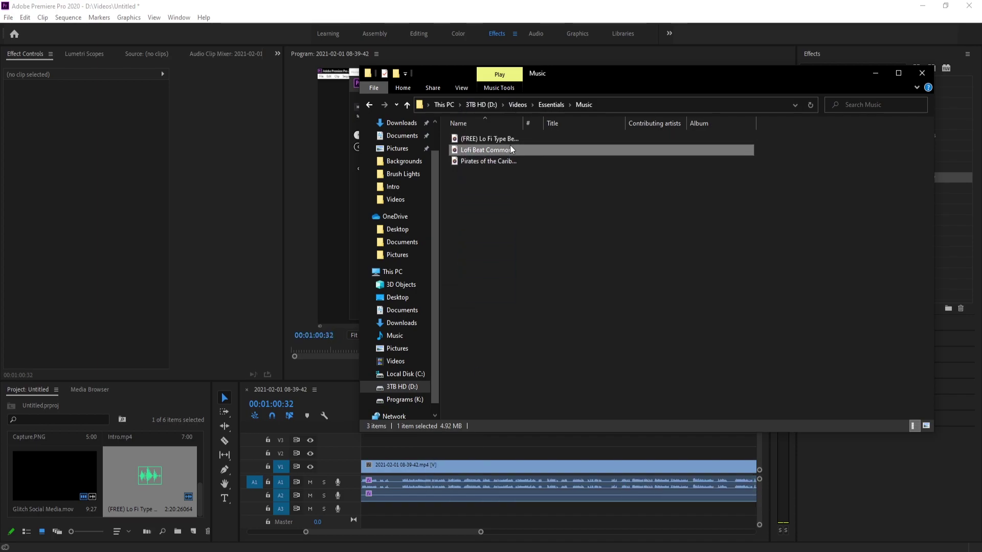
pyautogui.click(516, 143)
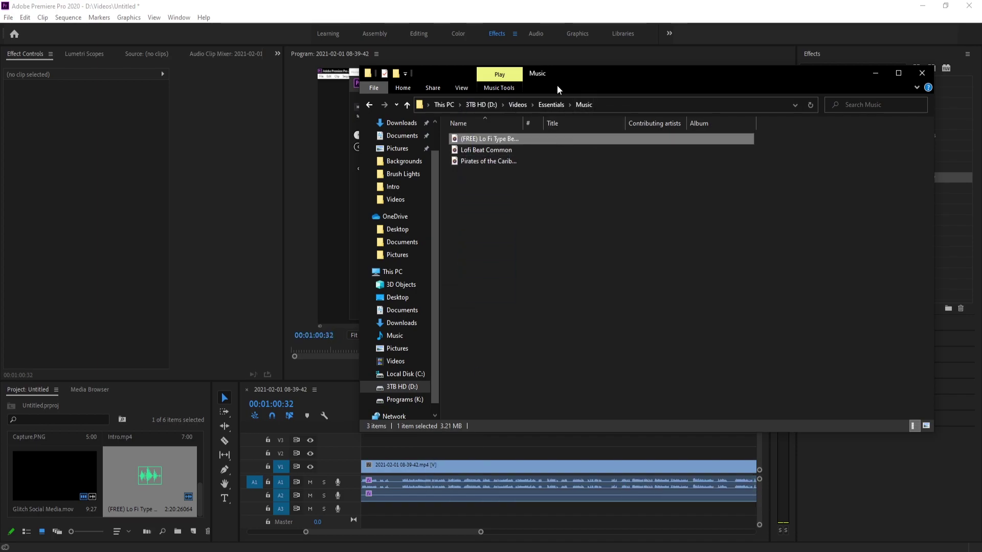
pyautogui.moveTo(509, 139); pyautogui.dragTo(408, 508)
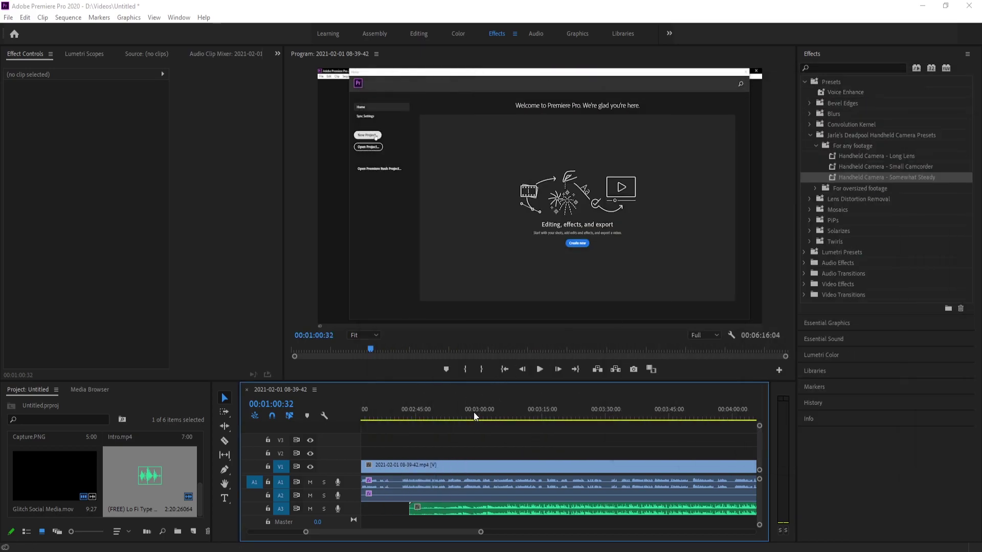
# - Play the sequence at several points over the added music on A3 to hear it with the video
pyautogui.click(473, 412)
pyautogui.press('space')
pyautogui.click(539, 412)
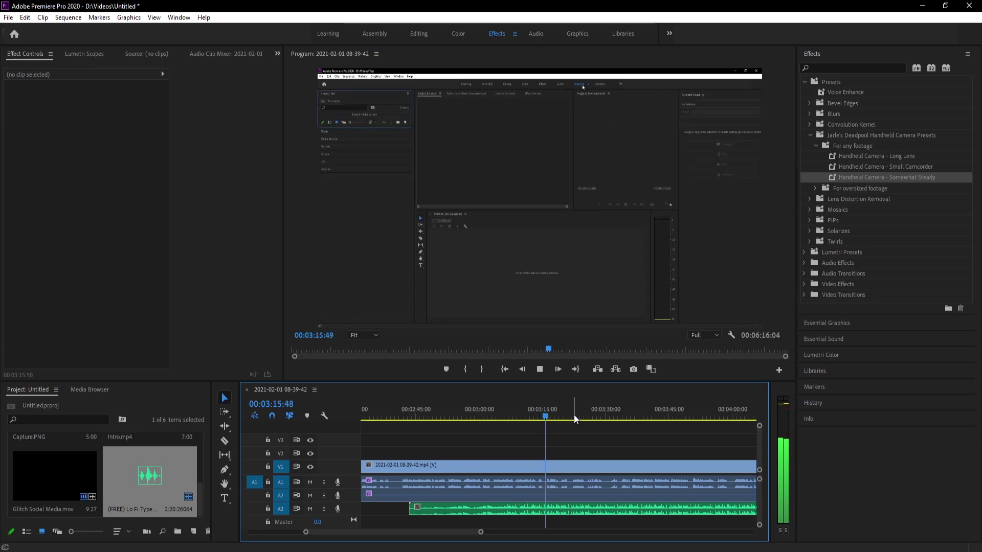
pyautogui.click(584, 415)
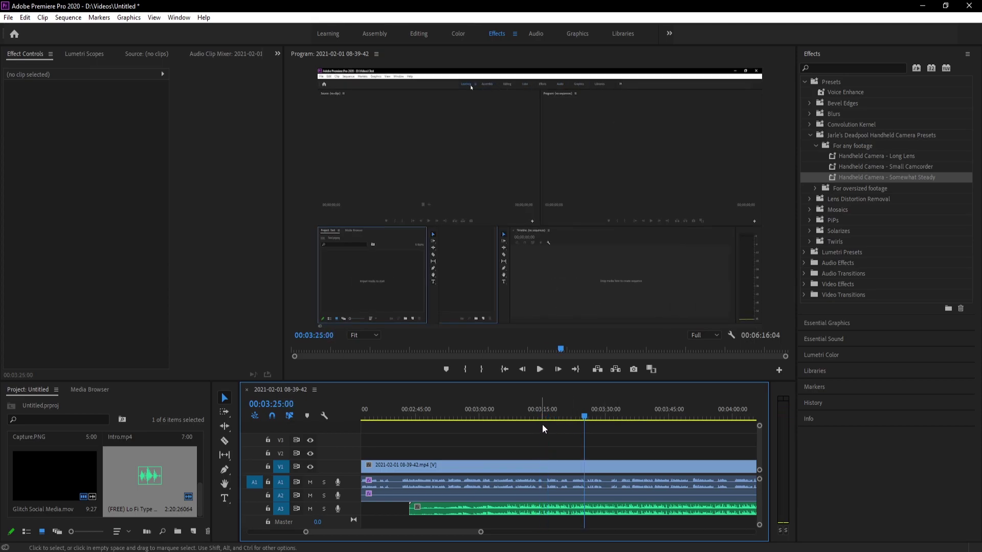
pyautogui.click(536, 511)
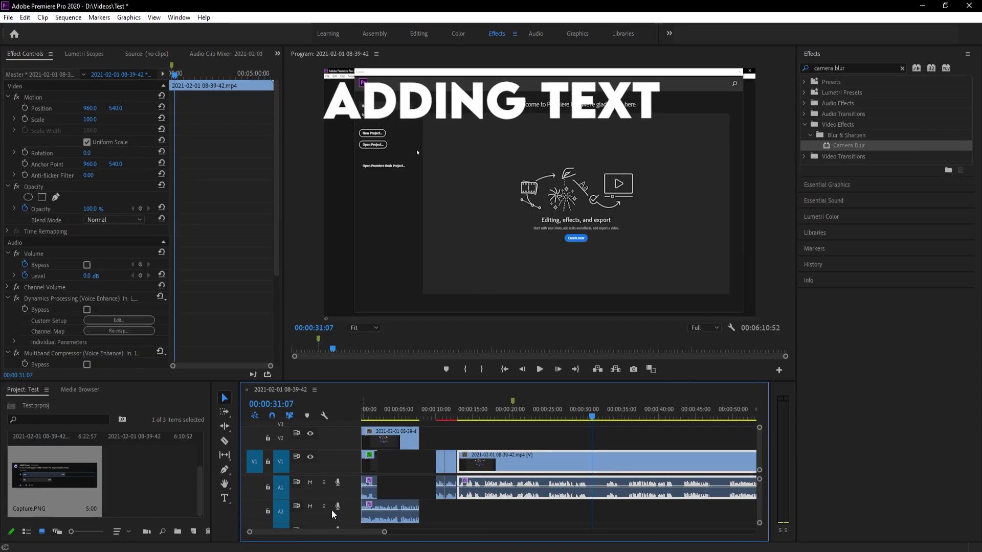
# - In the Test project, add the text CAMBIT with the Type tool near the middle of the frame at 00:00:31:07
pyautogui.click(225, 501)
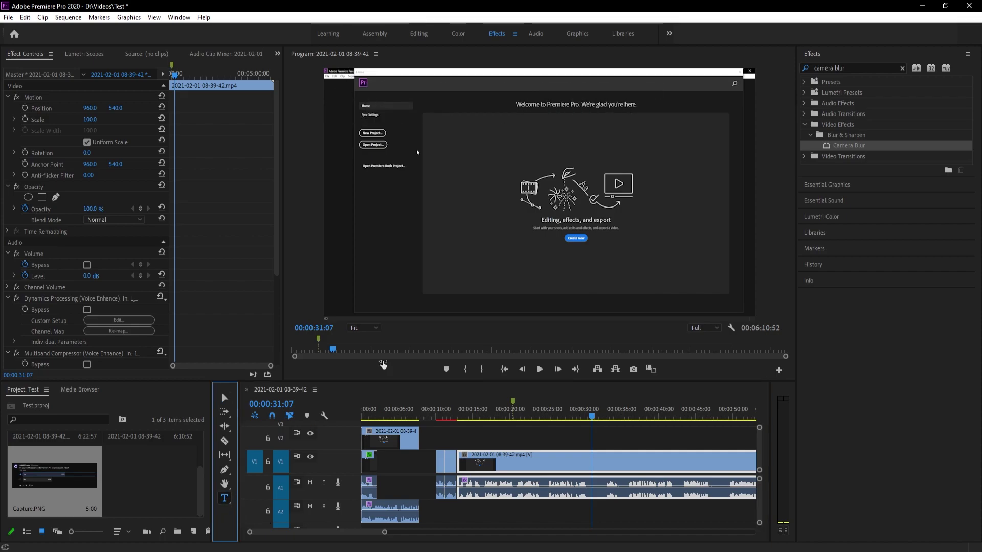
pyautogui.click(466, 199)
pyautogui.write('CAMBIT')
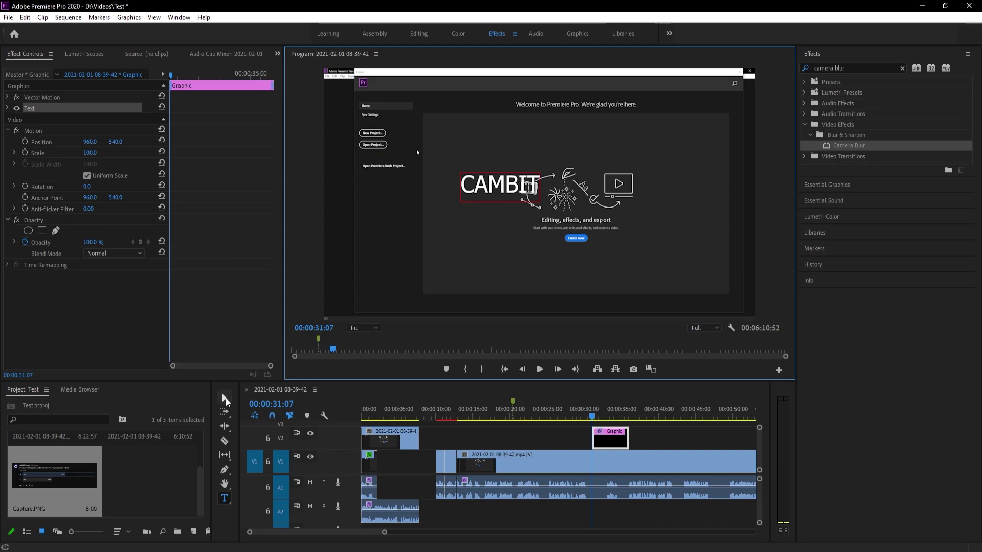
# - Enlarge the CAMBIT text to a scale of about 237 and position it near the middle of the frame
pyautogui.click(225, 398)
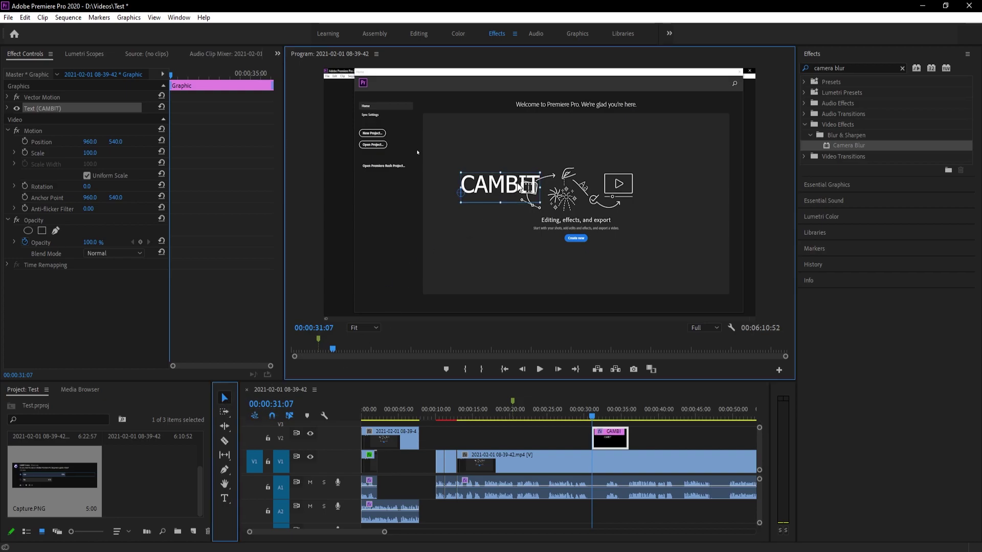
pyautogui.moveTo(517, 185); pyautogui.dragTo(691, 149)
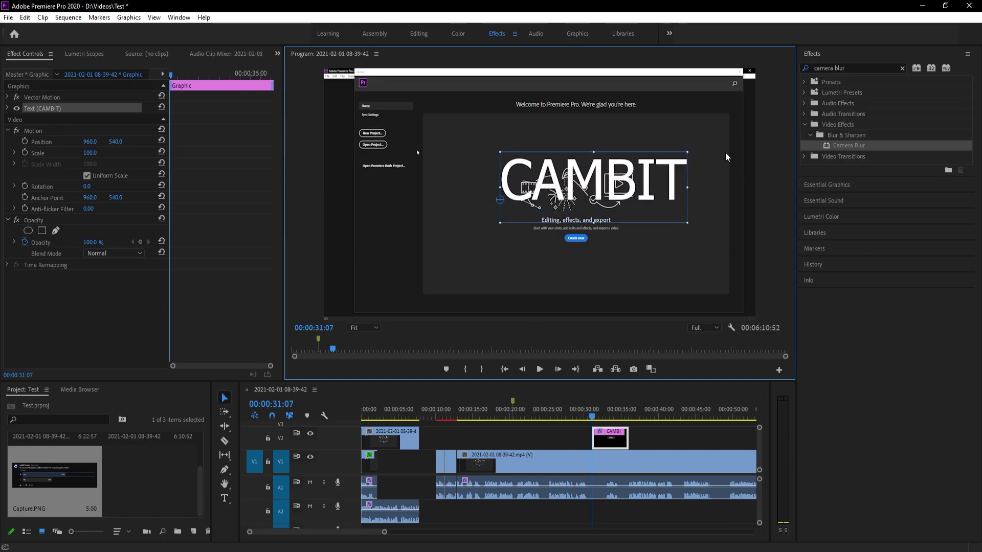
pyautogui.moveTo(646, 216); pyautogui.dragTo(592, 224)
# - Select the whole CAMBIT text and change its font to LEMON MILK in the source text properties
pyautogui.doubleClick(549, 184)
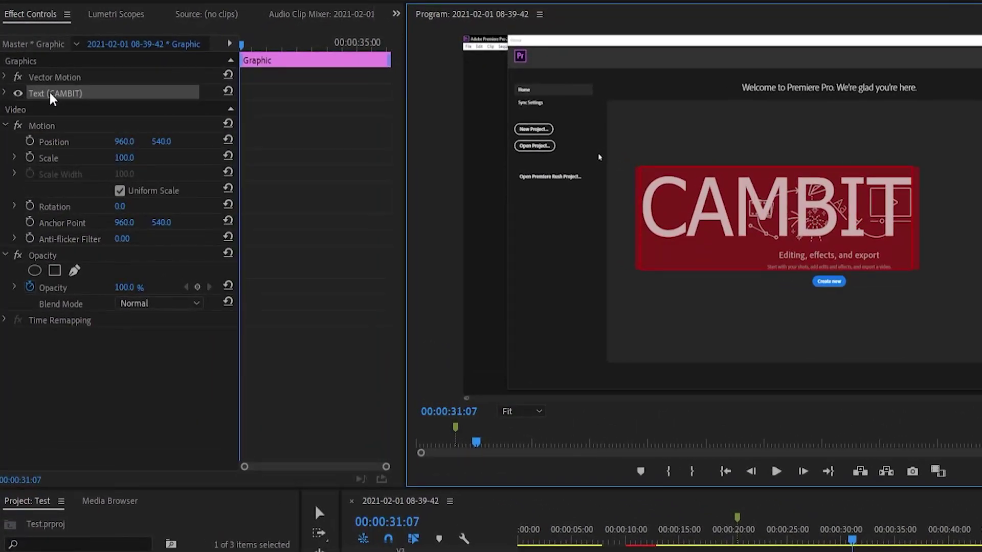
pyautogui.click(6, 94)
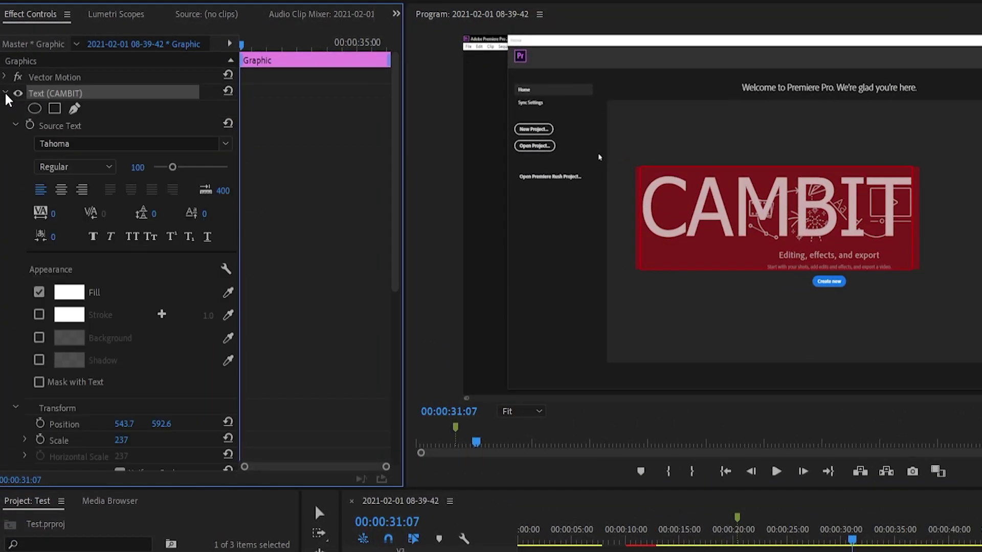
pyautogui.click(75, 144)
pyautogui.write('le')
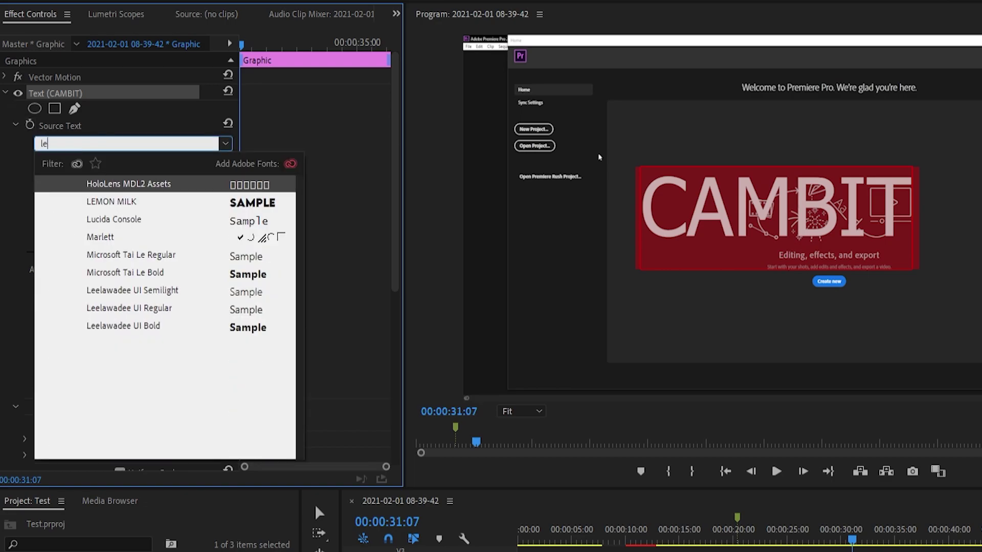
pyautogui.write('mon')
pyautogui.click(105, 190)
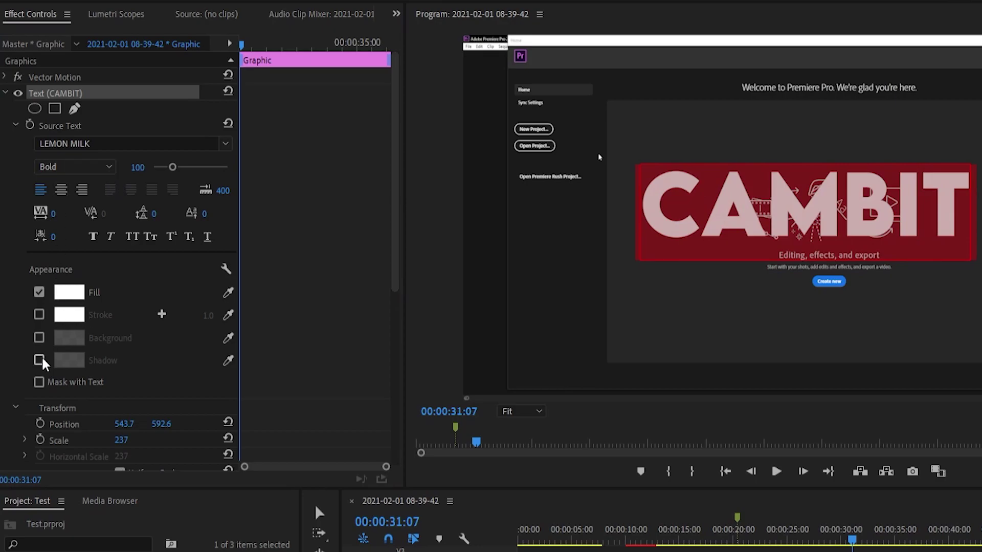
# - Add a black stroke to the CAMBIT text and set its width to 24
pyautogui.click(39, 316)
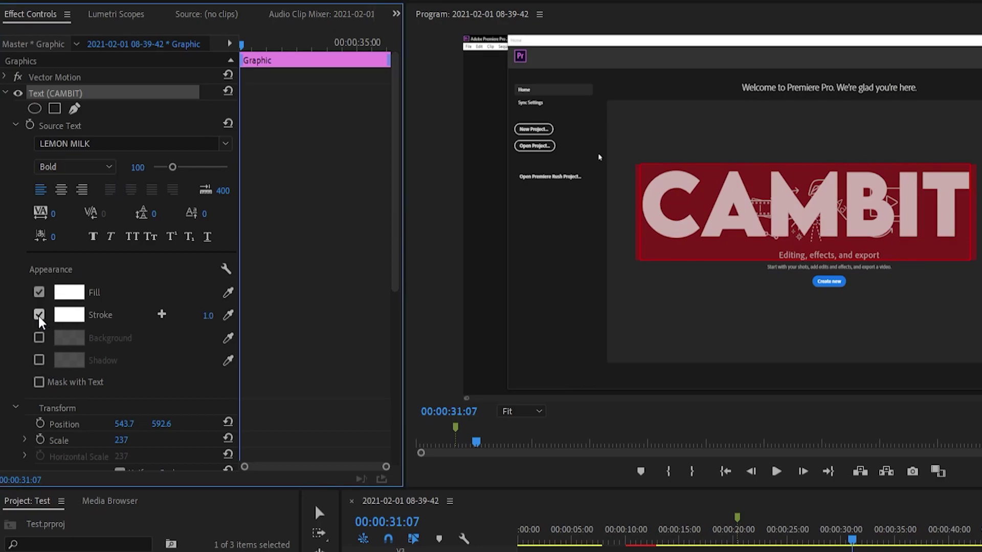
pyautogui.click(78, 322)
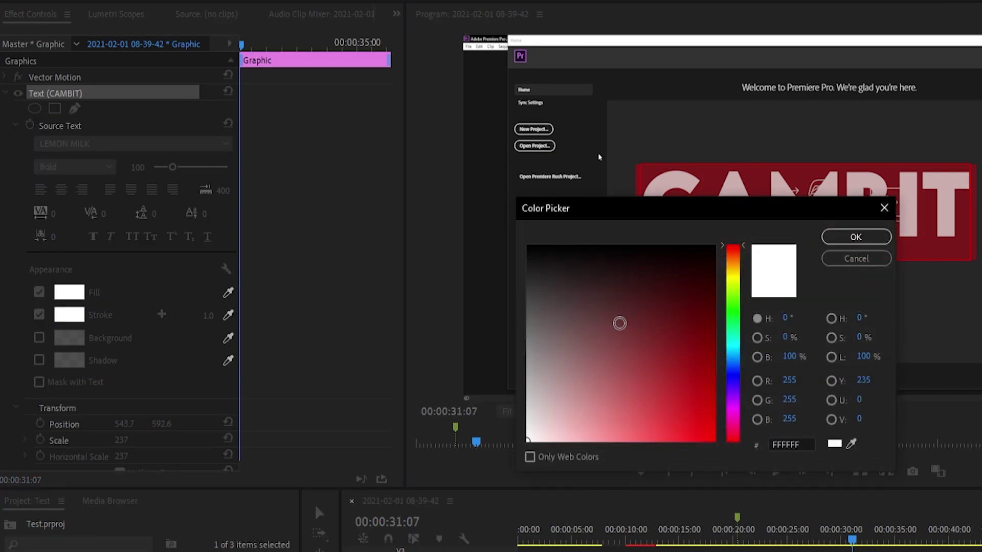
pyautogui.click(620, 247)
pyautogui.click(856, 237)
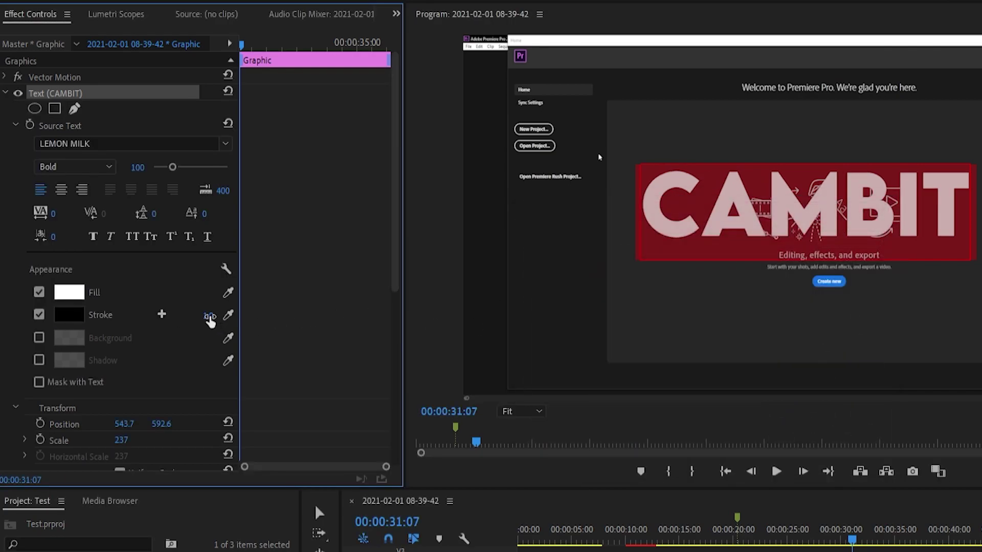
pyautogui.moveTo(209, 320)
pyautogui.mouseDown()
pyautogui.moveTo(230, 320)
pyautogui.moveTo(222, 320)
pyautogui.mouseUp()
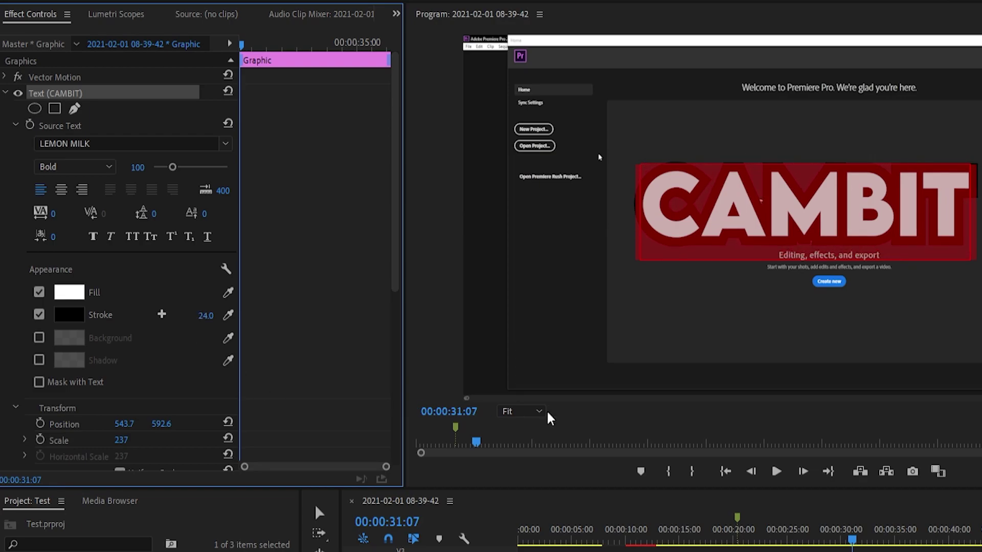
# - Leave text editing and move the CAMBIT text to the lower part of the frame, at about 454.4, 1008.6
pyautogui.click(827, 349)
pyautogui.hotkey('ctrl', 'z')
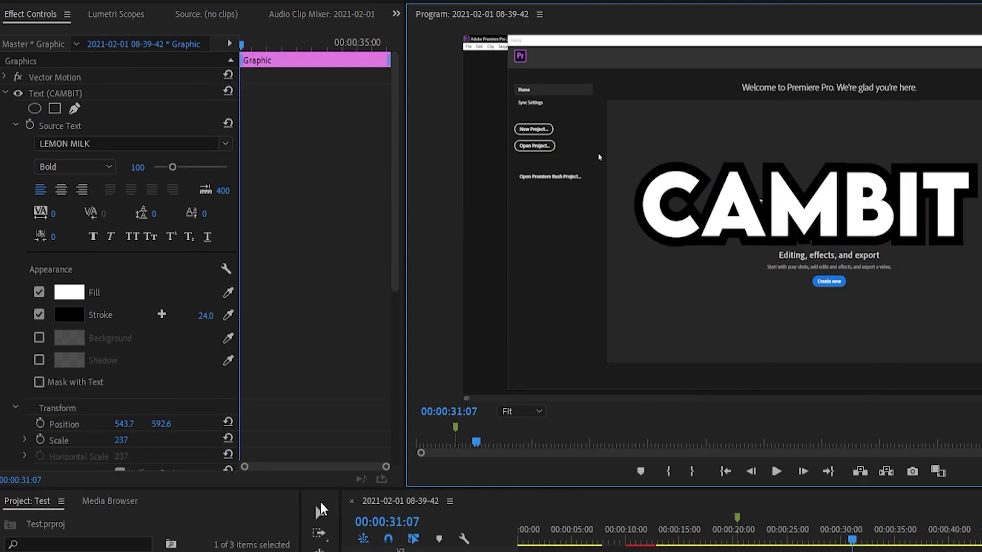
pyautogui.press('v')
pyautogui.click(829, 220)
pyautogui.moveTo(830, 220); pyautogui.dragTo(804, 357)
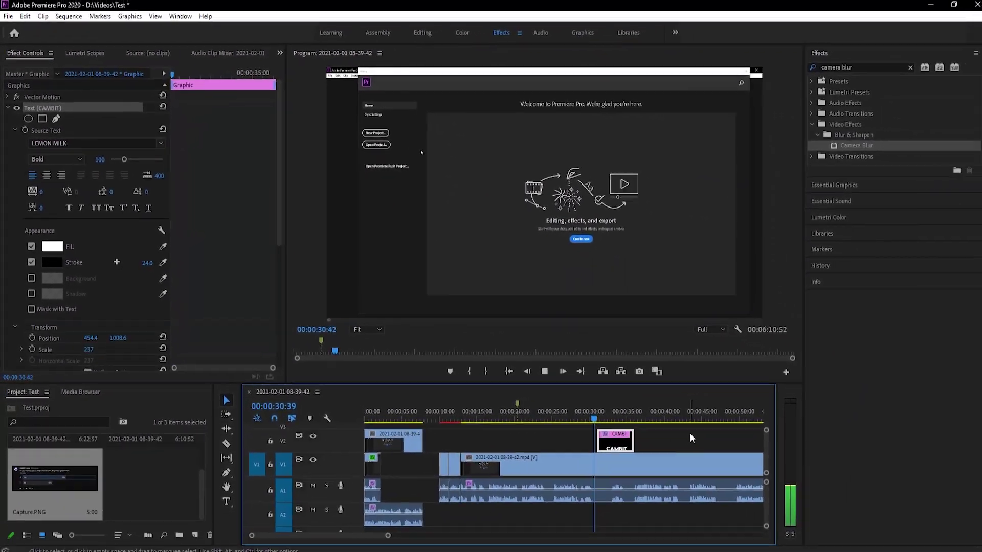
# - Deselect the title and play the sequence across its start to preview it over the video
pyautogui.click(689, 437)
pyautogui.press('space')
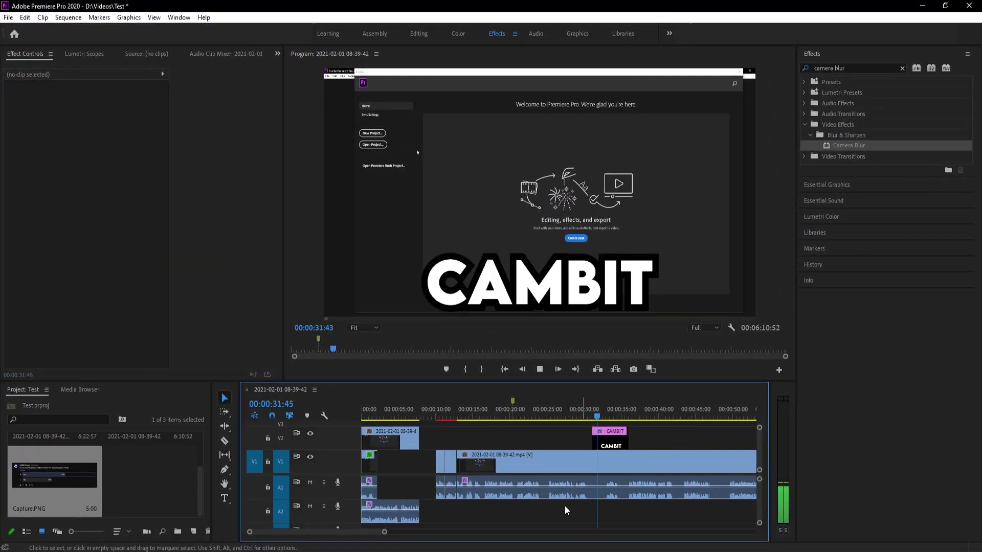
pyautogui.press('space')
# - Trim the end of the CAMBIT graphic on V2 to leave about one second, and play across it to check the timing
pyautogui.moveTo(626, 436); pyautogui.dragTo(599, 436)
pyautogui.scroll(4, 394, 535)
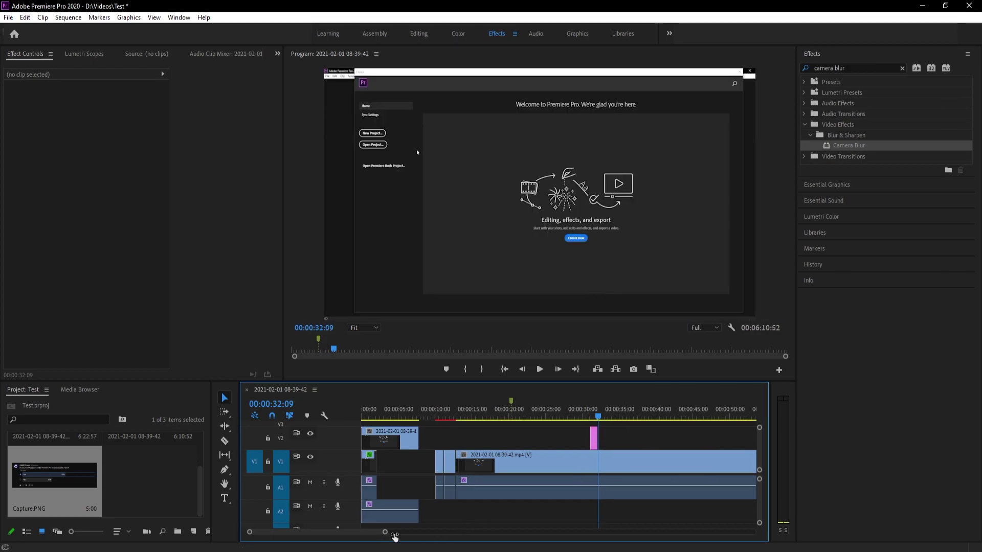
pyautogui.click(537, 401)
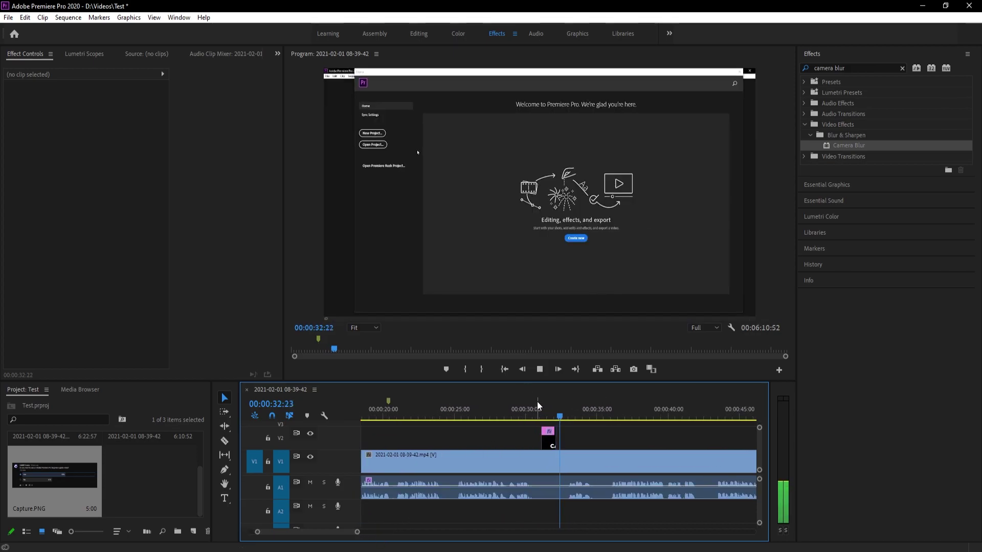
pyautogui.press('space')
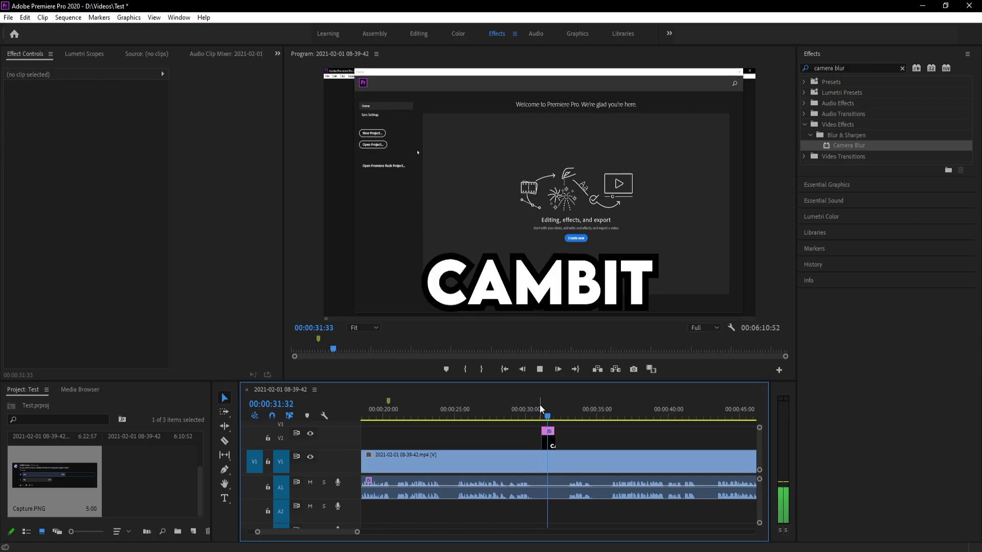
pyautogui.press('space')
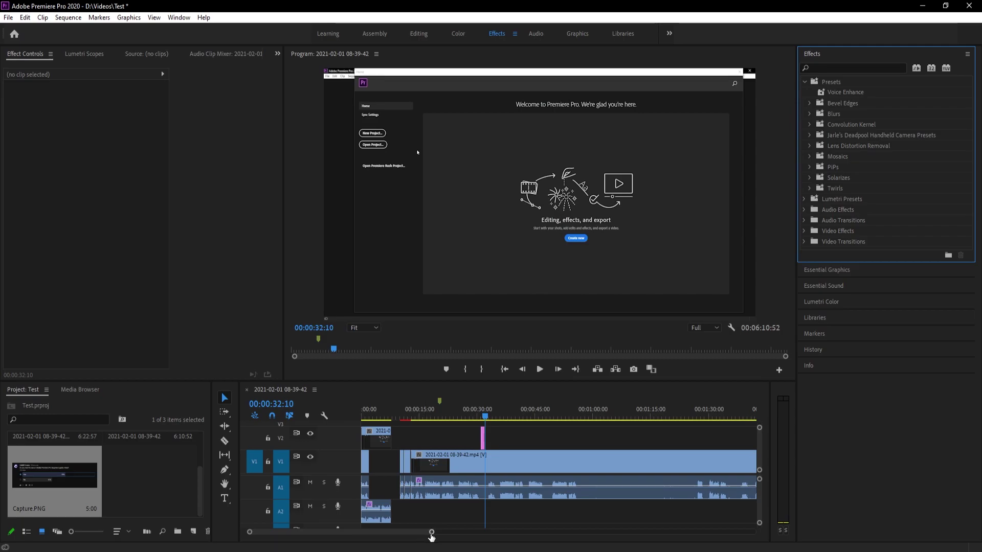
pyautogui.moveTo(431, 533); pyautogui.dragTo(379, 534)
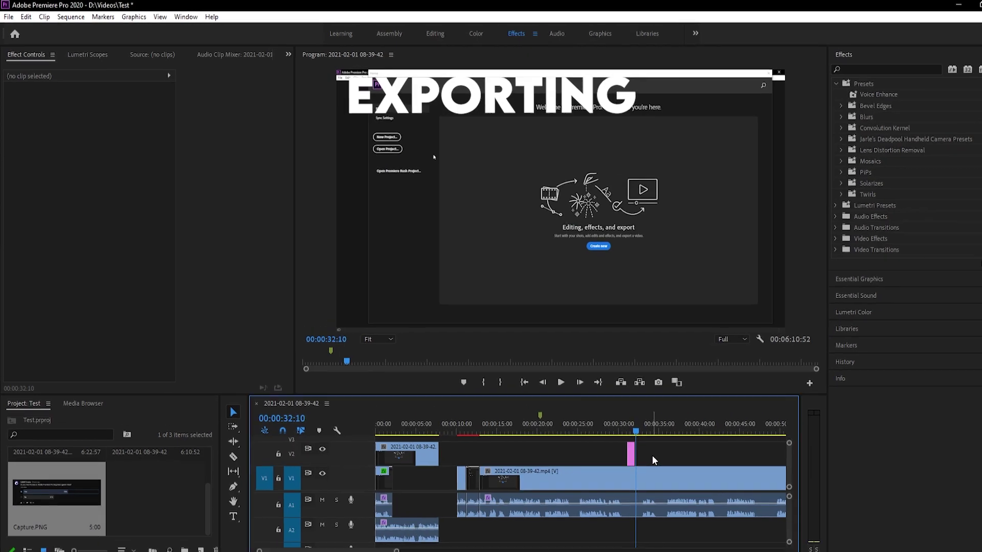
pyautogui.click(10, 18)
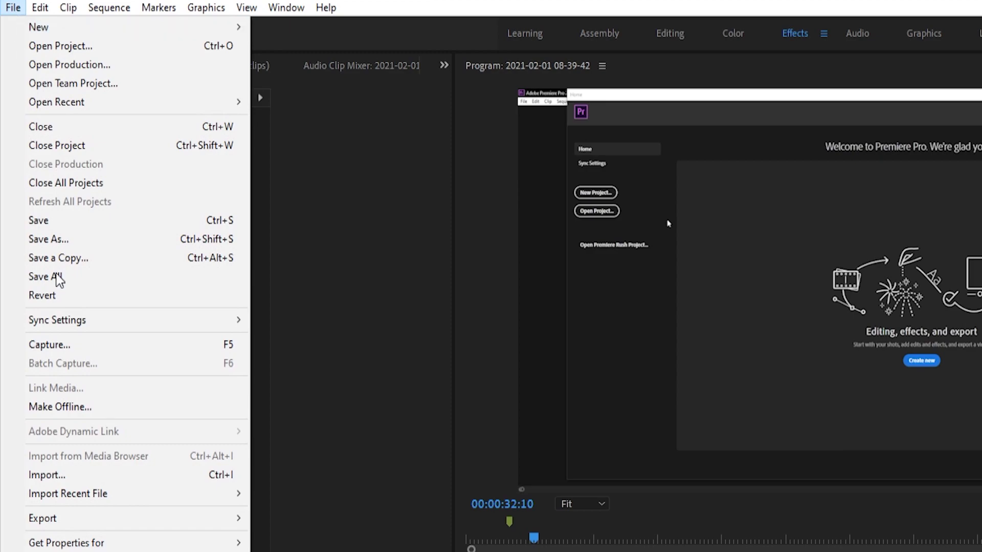
pyautogui.moveTo(146, 518)
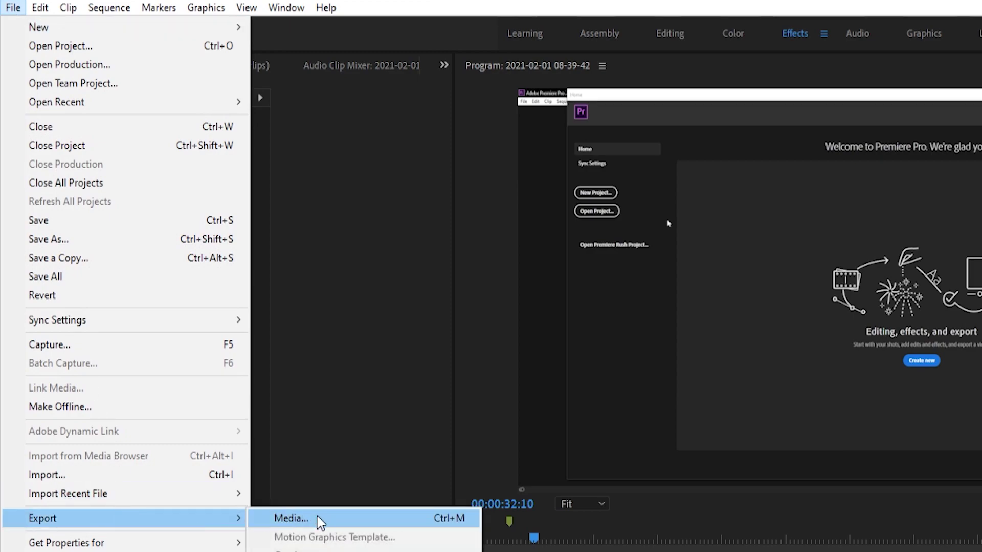
pyautogui.click(358, 520)
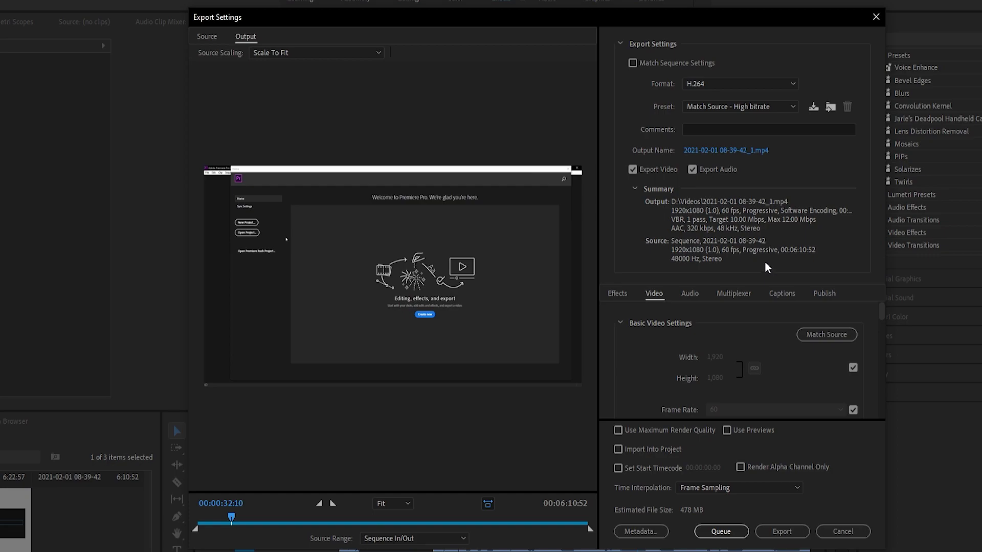
# - Keep H.264 as the export format and choose the YouTube 1080p Full HD preset
pyautogui.click(706, 85)
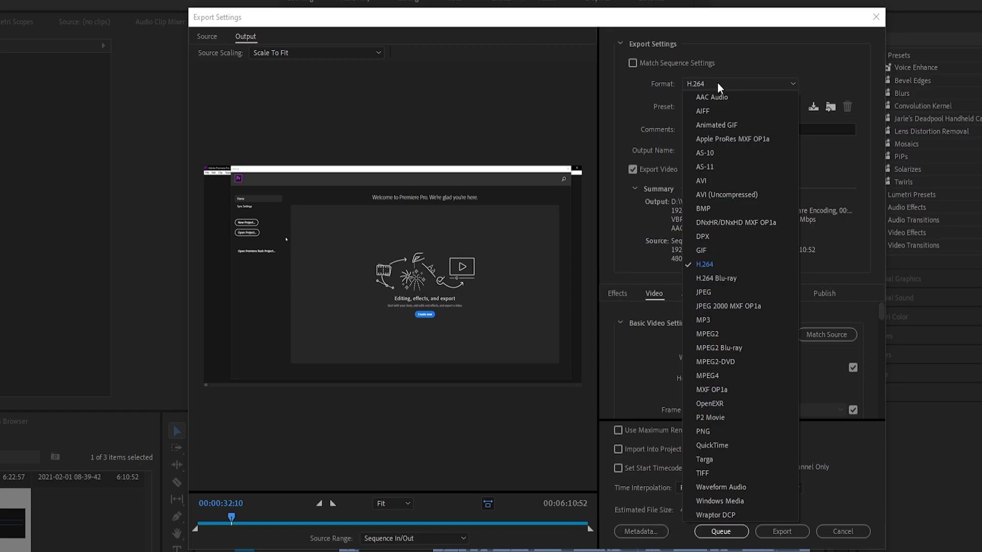
pyautogui.click(825, 77)
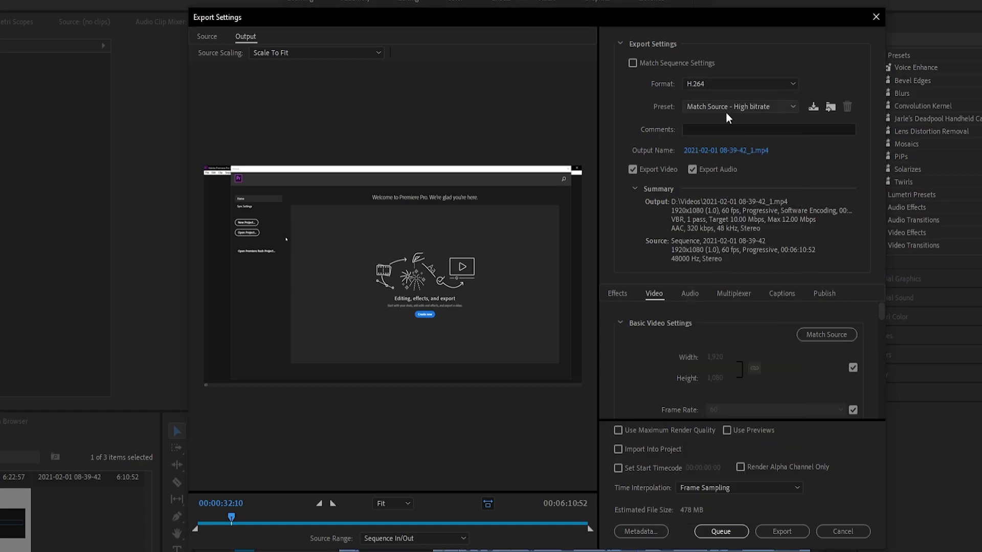
pyautogui.click(701, 111)
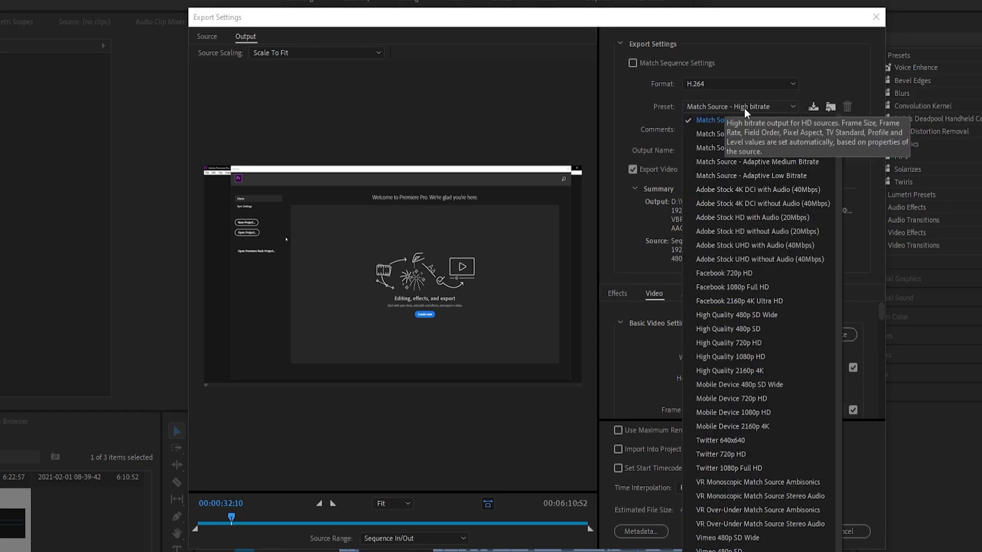
pyautogui.click(728, 107)
pyautogui.click(728, 106)
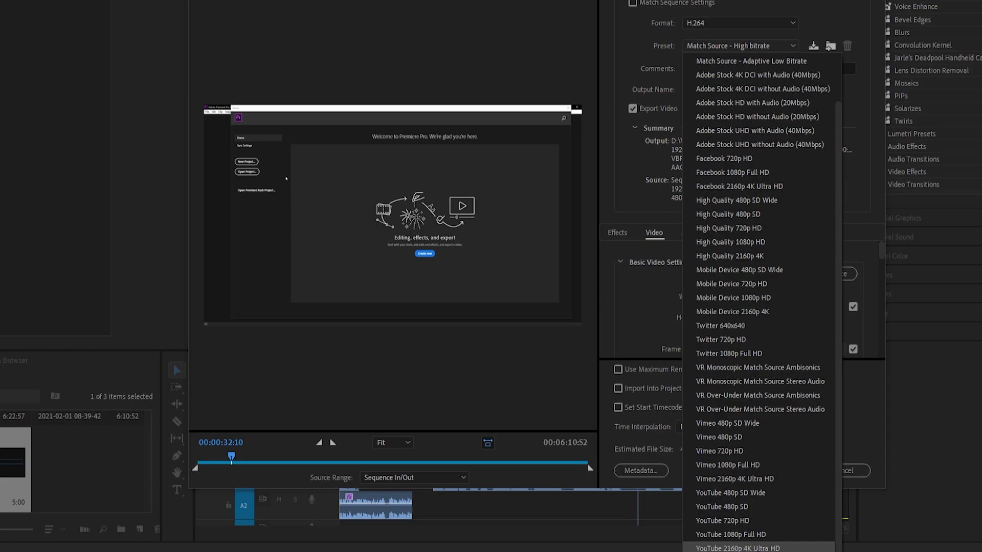
pyautogui.click(758, 535)
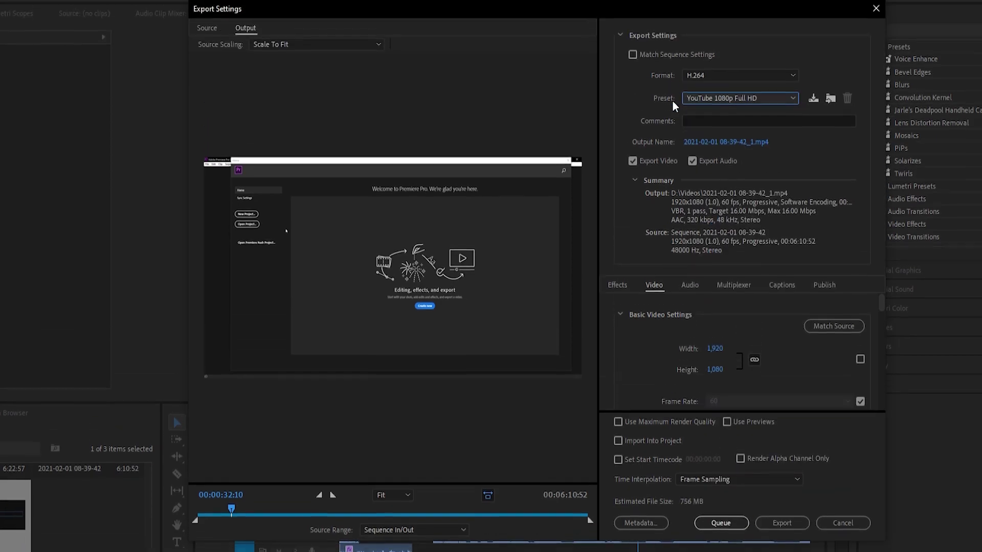
pyautogui.scroll(-2, 738, 244)
pyautogui.click(689, 290)
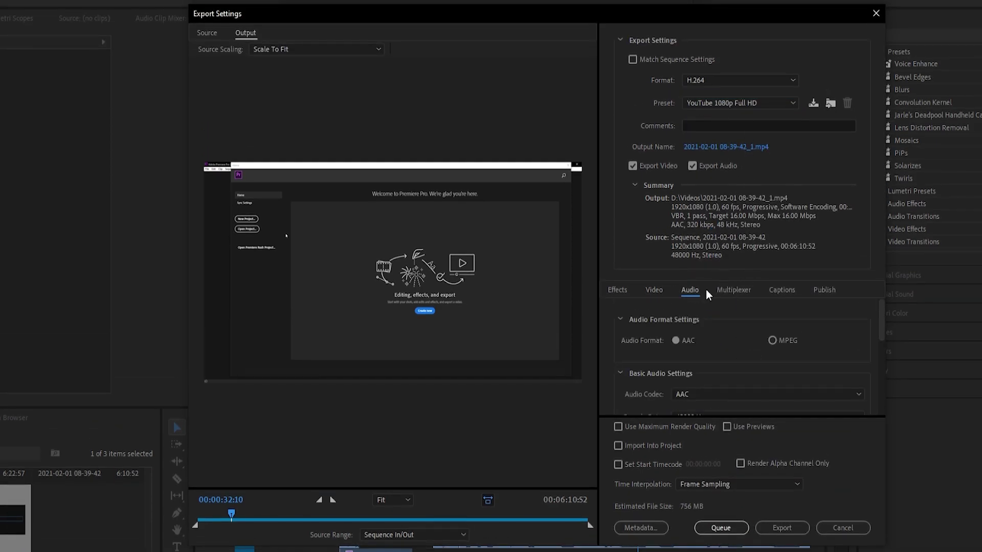
pyautogui.click(728, 288)
pyautogui.click(659, 290)
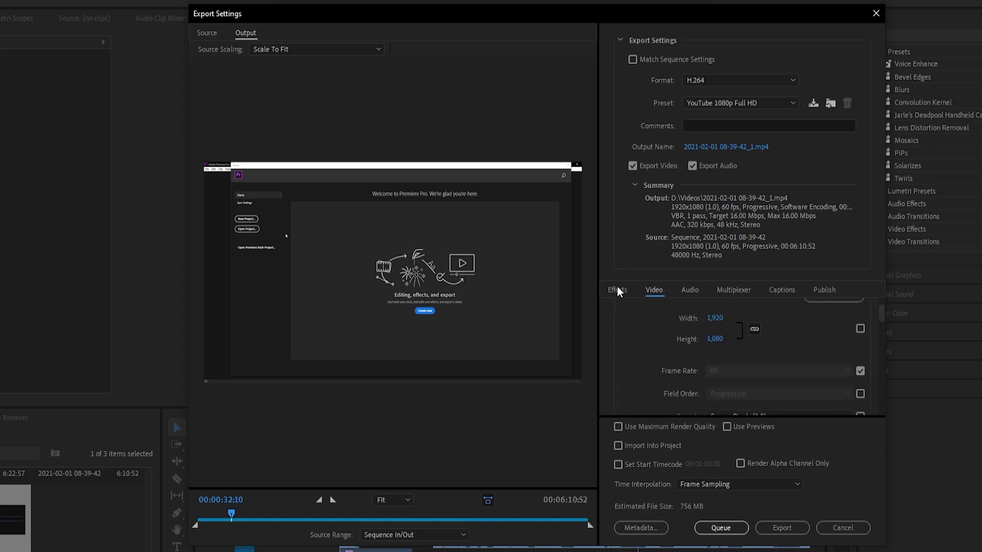
pyautogui.click(616, 287)
pyautogui.click(787, 527)
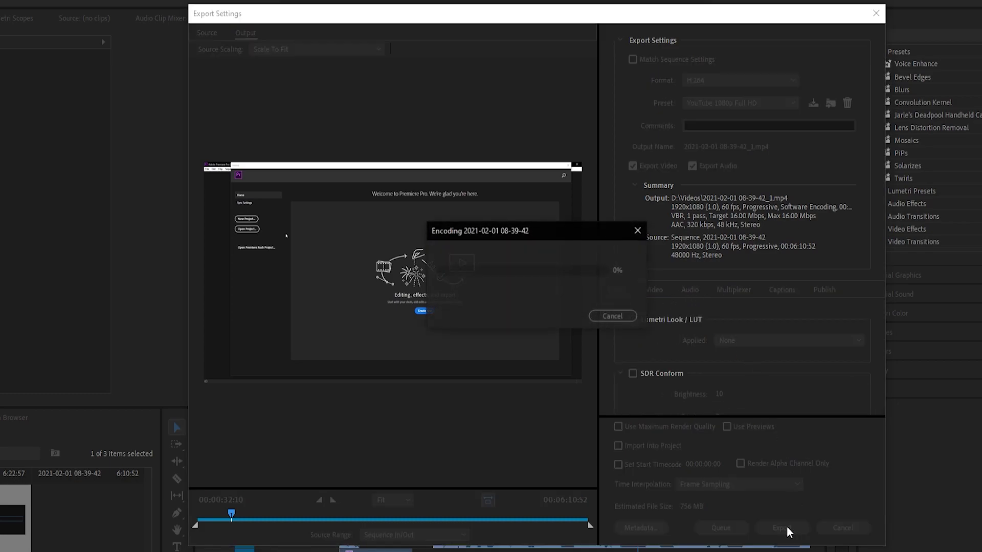